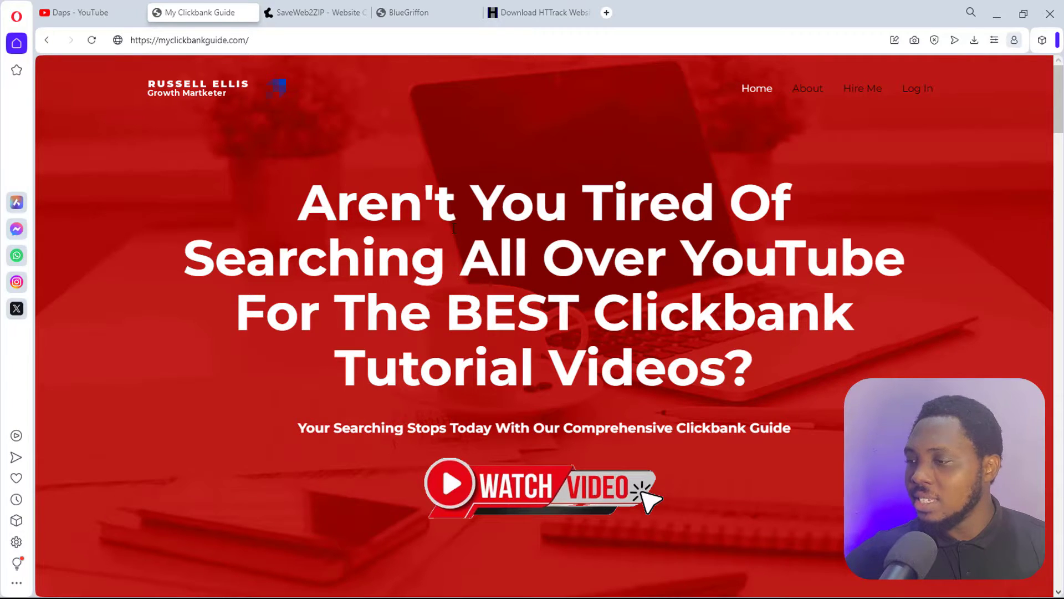
Scroll through the Clickbank landing page, return to its top, and switch to the SaveWeb2ZIP tab.
{"action": "scroll", "coordinate": [570, 235], "scroll_direction": "down", "scroll_amount": 8}
{"action": "scroll", "coordinate": [571, 240], "scroll_direction": "down", "scroll_amount": 5}
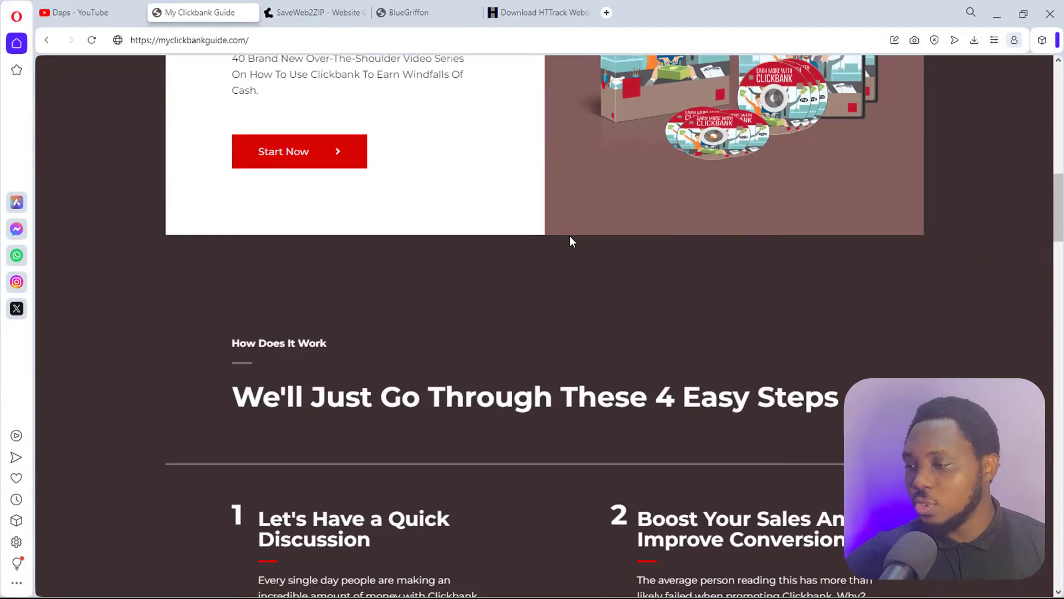
{"action": "scroll", "coordinate": [570, 239], "scroll_direction": "down", "scroll_amount": 9}
{"action": "scroll", "coordinate": [571, 238], "scroll_direction": "down", "scroll_amount": 12}
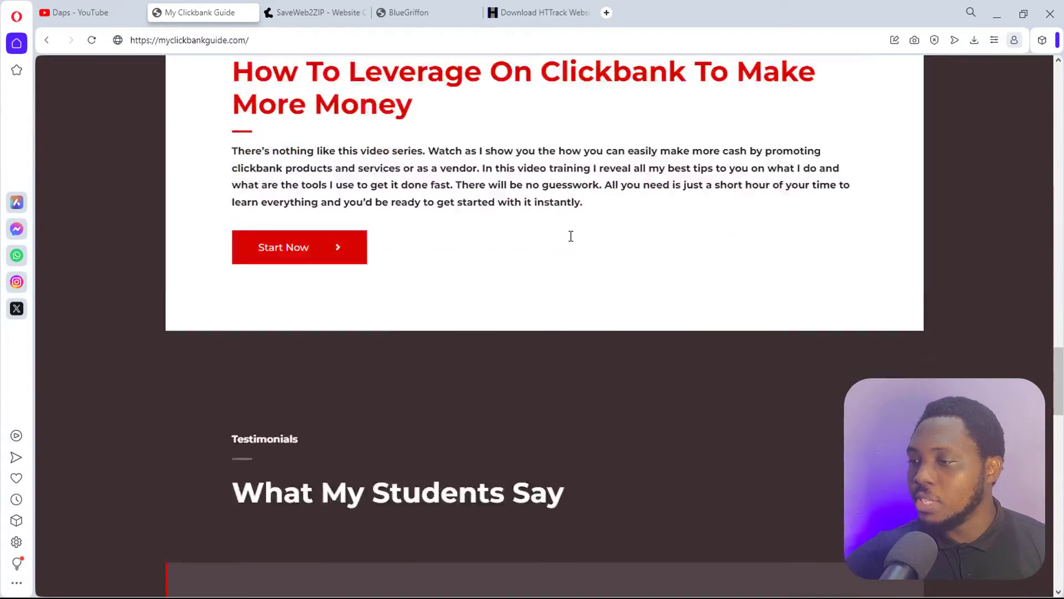
{"action": "scroll", "coordinate": [571, 236], "scroll_direction": "down", "scroll_amount": 8}
{"action": "key", "text": "Home"}
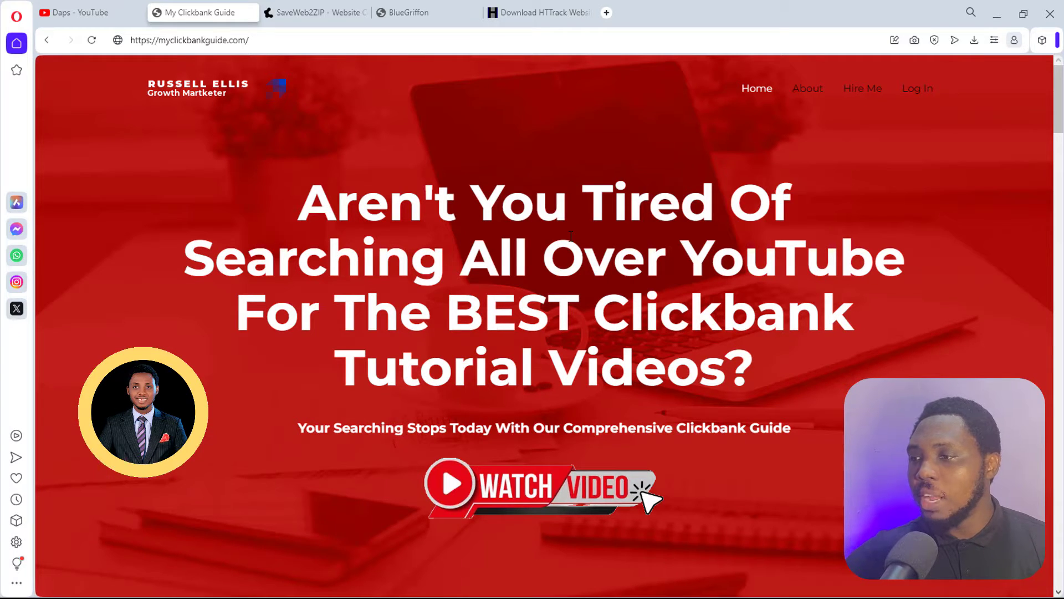
{"action": "left_click", "coordinate": [319, 13]}
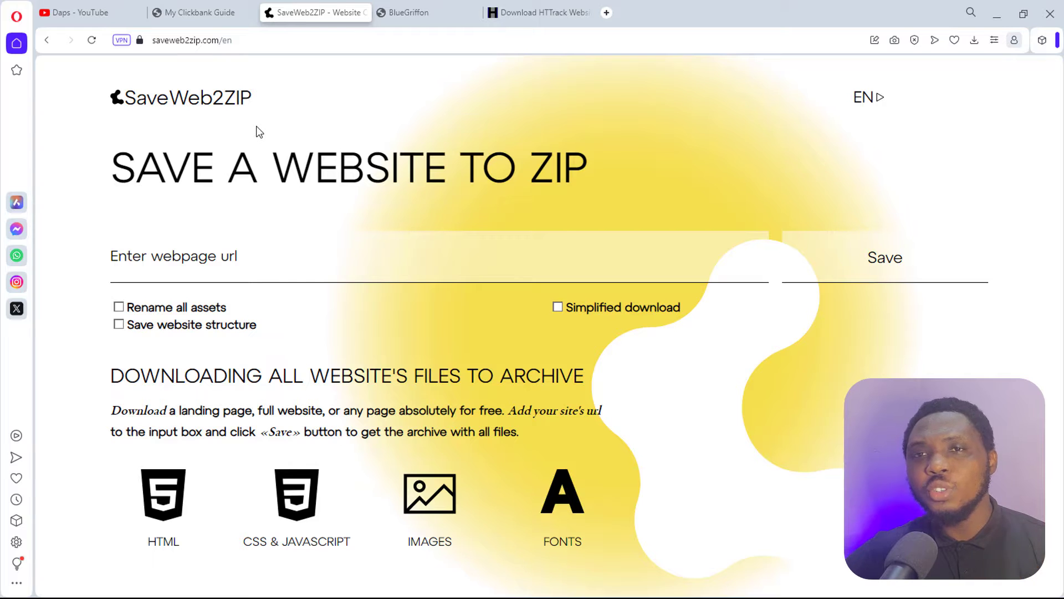
Glance at the My Clickbank Guide tab, then switch to the HTTrack 3.49-2 download page.
{"action": "left_click", "coordinate": [193, 18]}
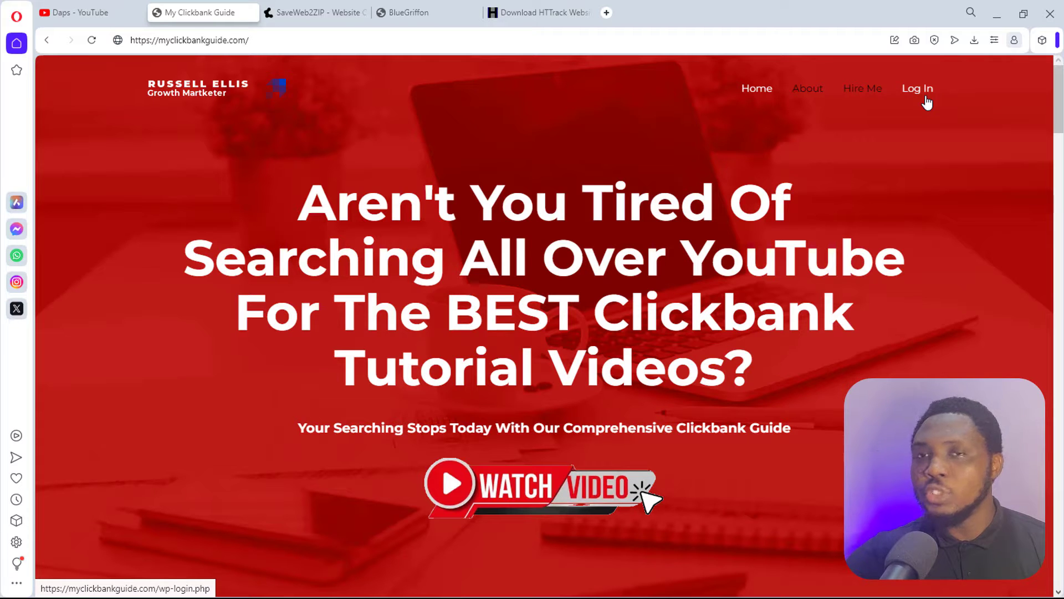
{"action": "left_click", "coordinate": [570, 9]}
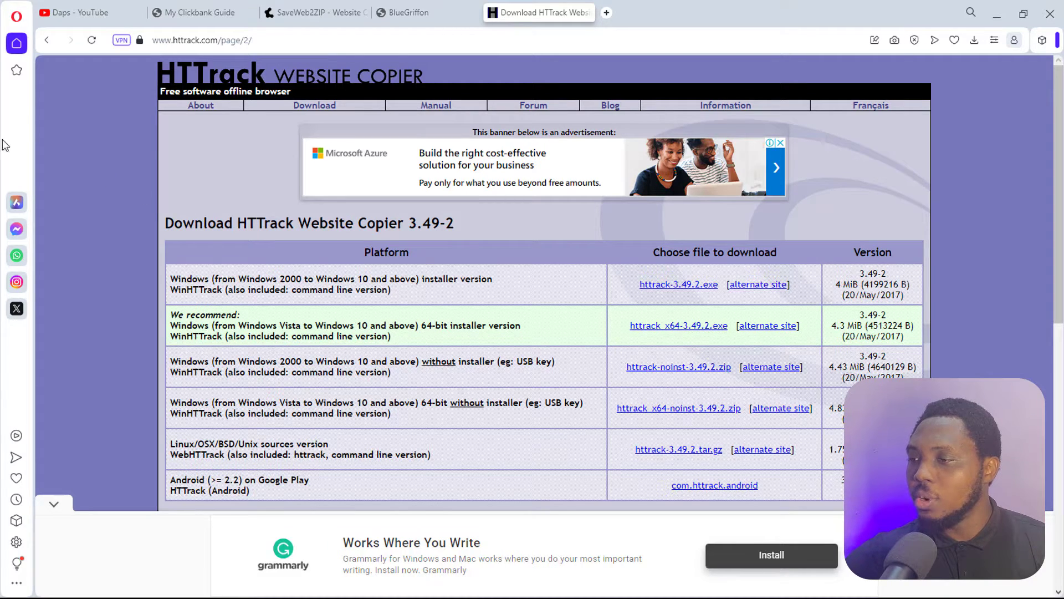
Scroll the HTTrack platform download table, then switch to the Daps YouTube channel's Videos page.
{"action": "scroll", "coordinate": [714, 228], "scroll_direction": "down", "scroll_amount": 3}
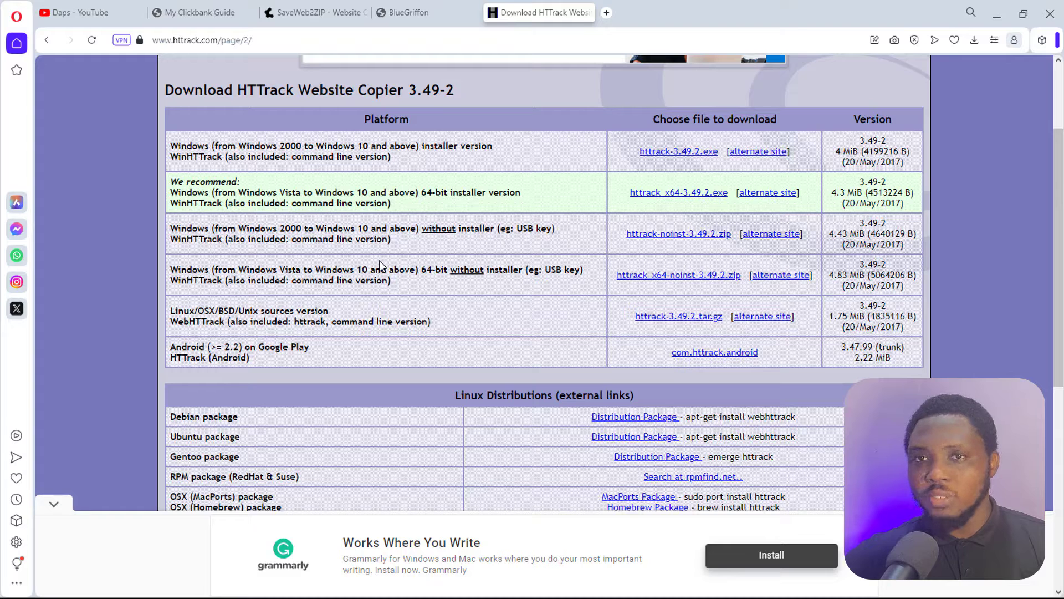
{"action": "left_click", "coordinate": [68, 7]}
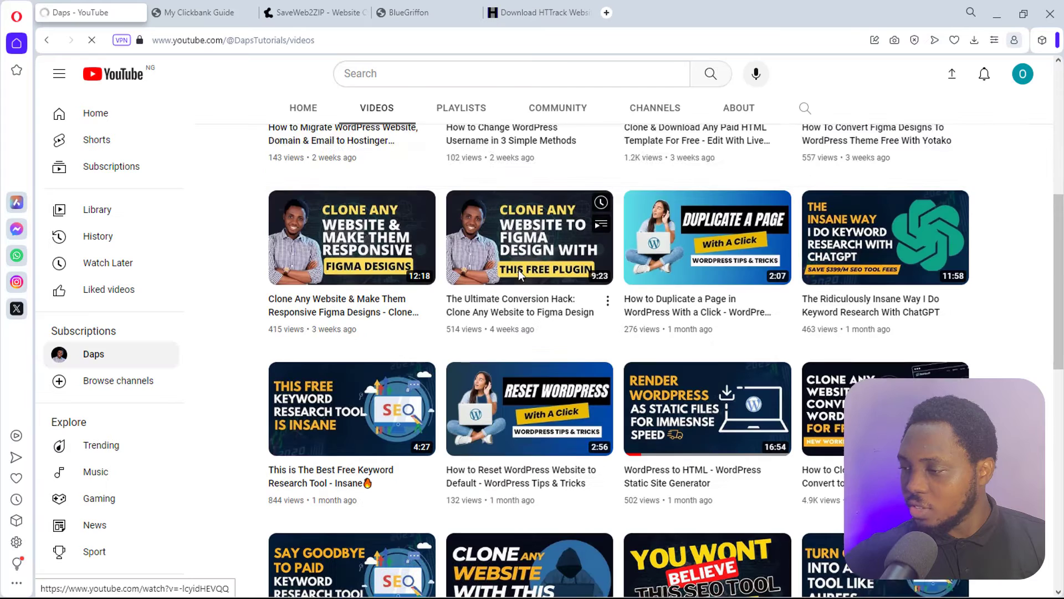
Browse the Daps channel's tutorial video grid, then return to the My Clickbank Guide tab.
{"action": "scroll", "coordinate": [517, 269], "scroll_direction": "down", "scroll_amount": 7}
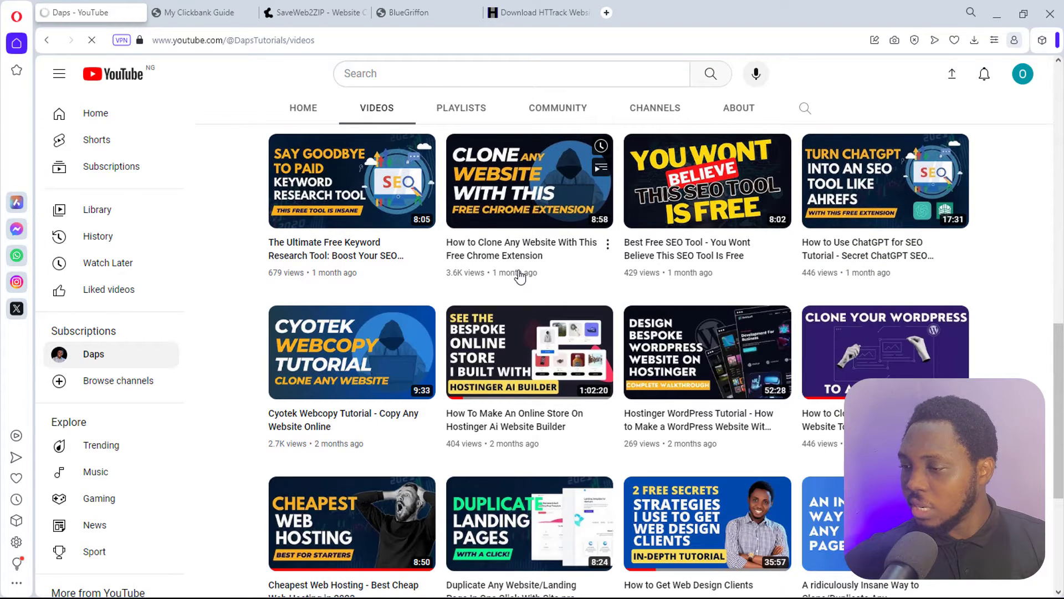
{"action": "scroll", "coordinate": [520, 275], "scroll_direction": "down", "scroll_amount": 3}
{"action": "scroll", "coordinate": [517, 269], "scroll_direction": "down", "scroll_amount": 3}
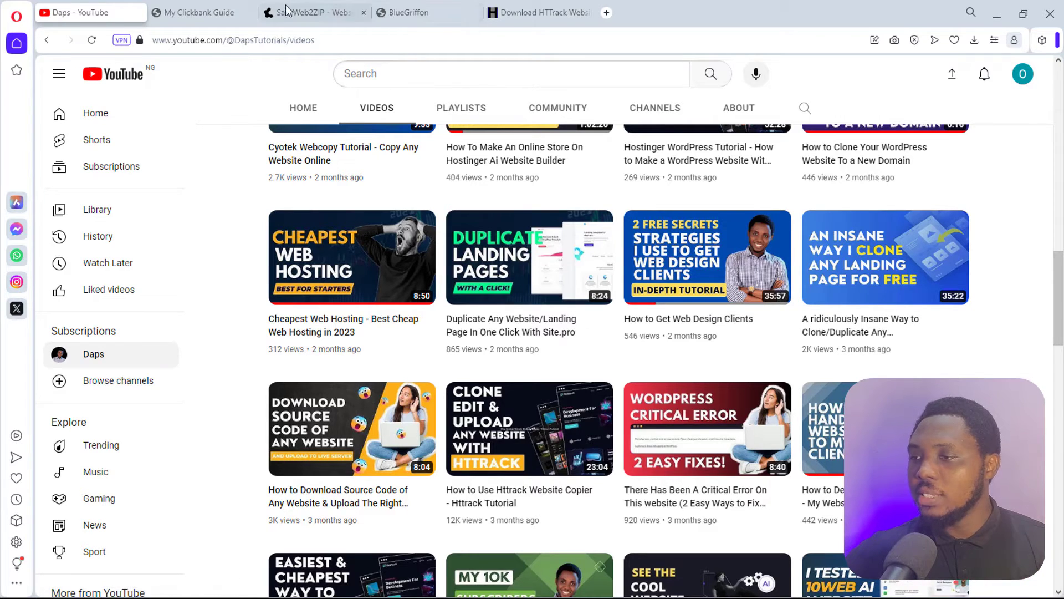
{"action": "left_click", "coordinate": [216, 12]}
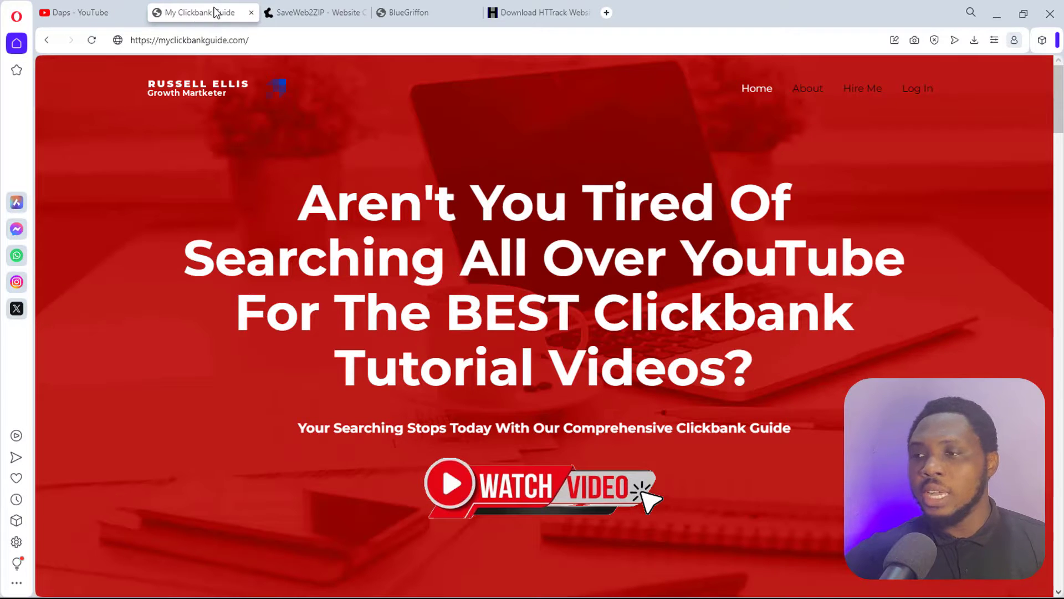
{"action": "left_click", "coordinate": [311, 40]}
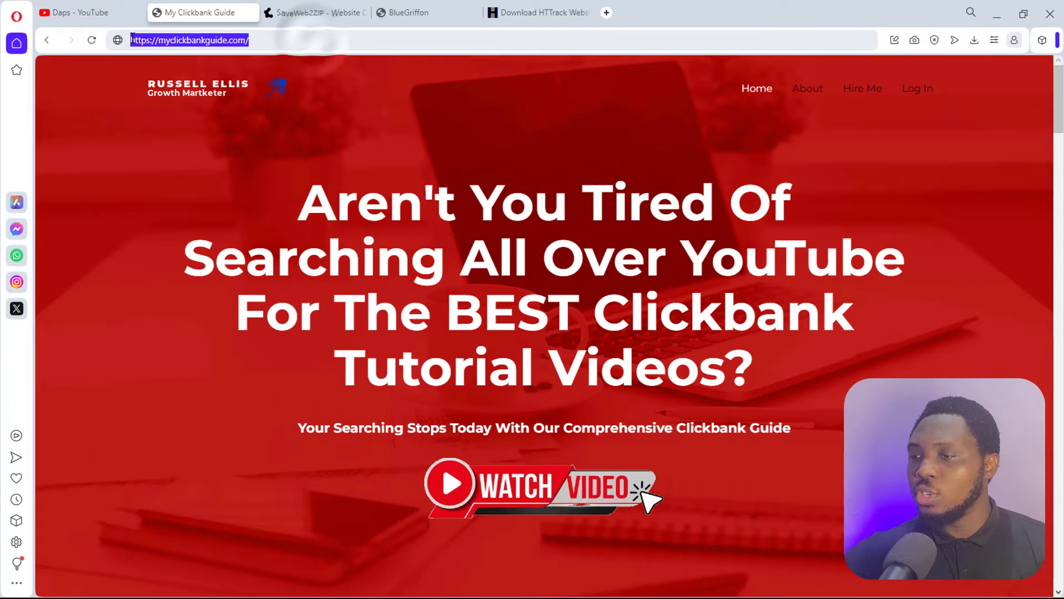
{"action": "right_click", "coordinate": [136, 35]}
{"action": "left_click", "coordinate": [156, 92]}
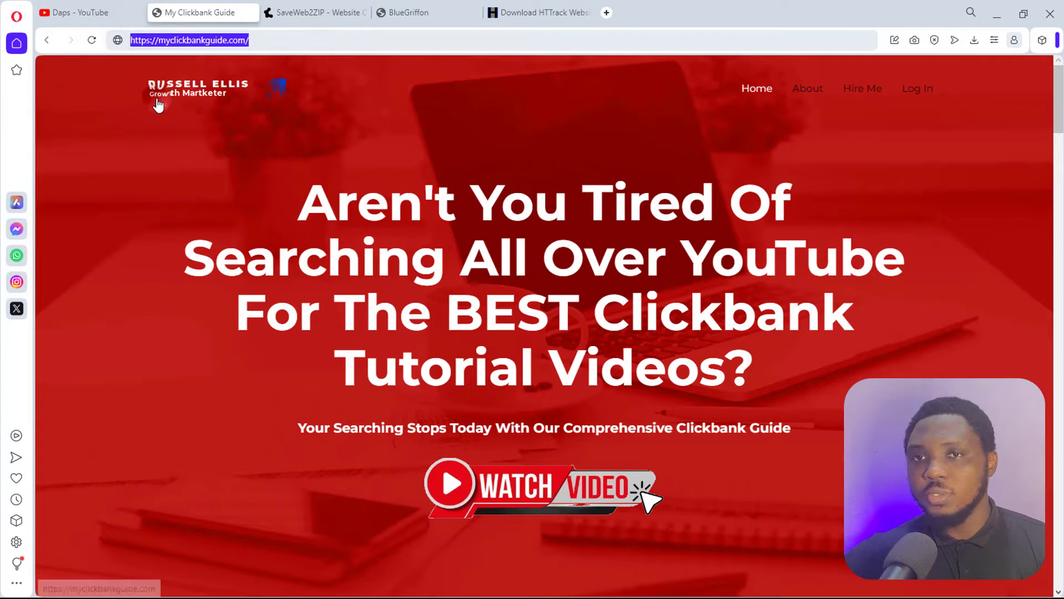
Paste the address into SaveWeb2ZIP's webpage url field and save it as a ZIP.
{"action": "left_click", "coordinate": [303, 11]}
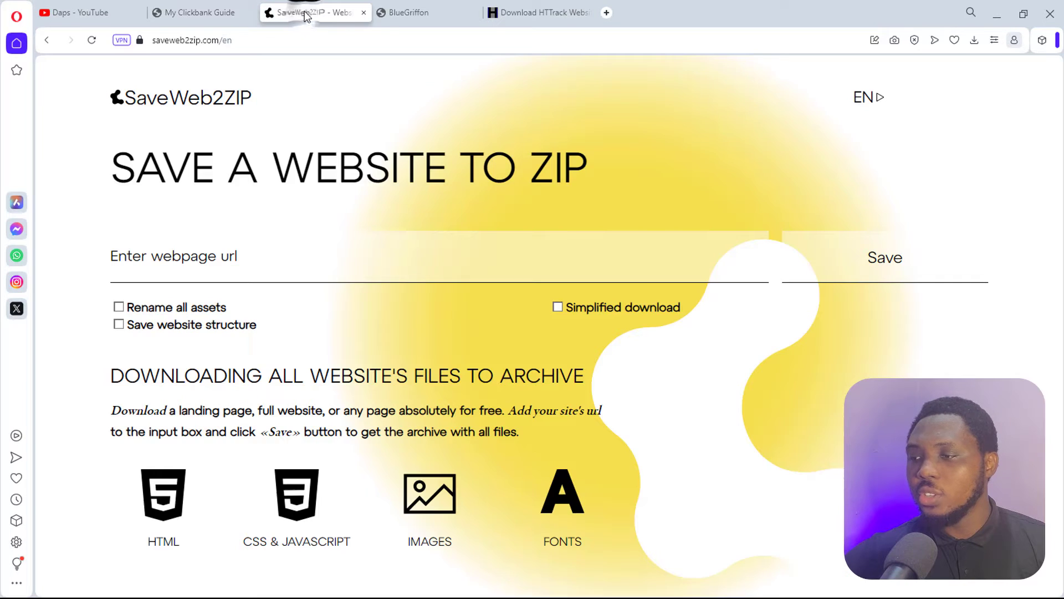
{"action": "left_click", "coordinate": [208, 256]}
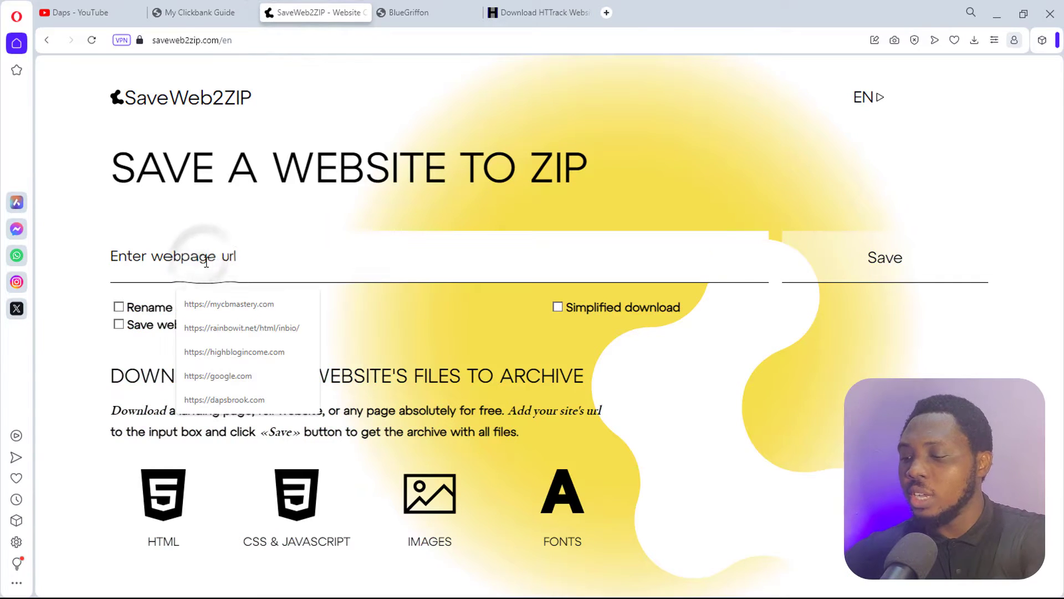
{"action": "key", "text": "ctrl+v"}
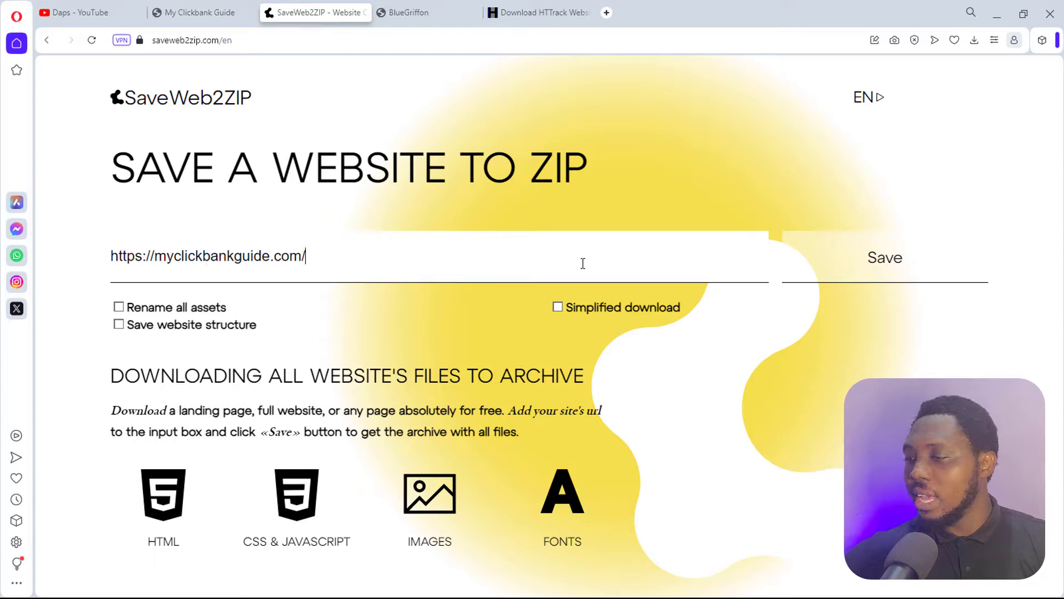
{"action": "left_click", "coordinate": [877, 269]}
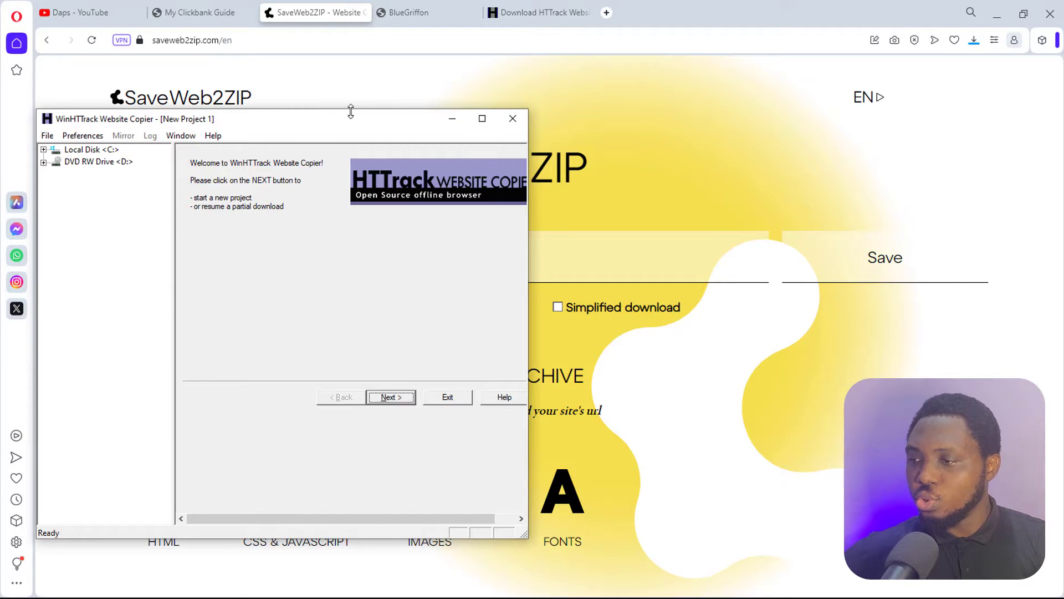
Create a new WinHTTrack mirroring project named 'clone tuts'.
{"action": "left_click_drag", "start_coordinate": [348, 114], "coordinate": [420, 97]}
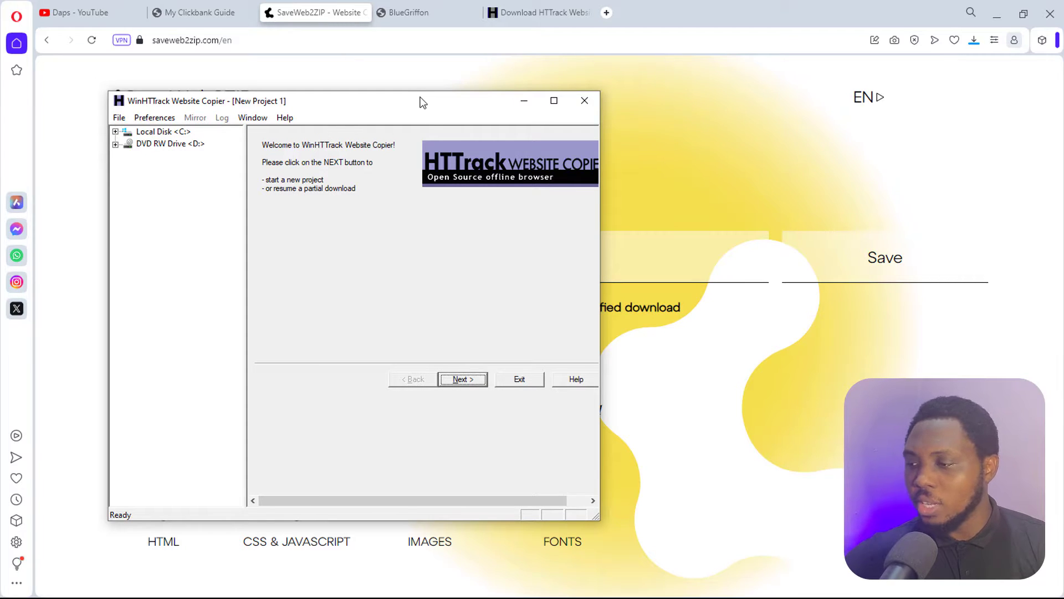
{"action": "left_click", "coordinate": [463, 381]}
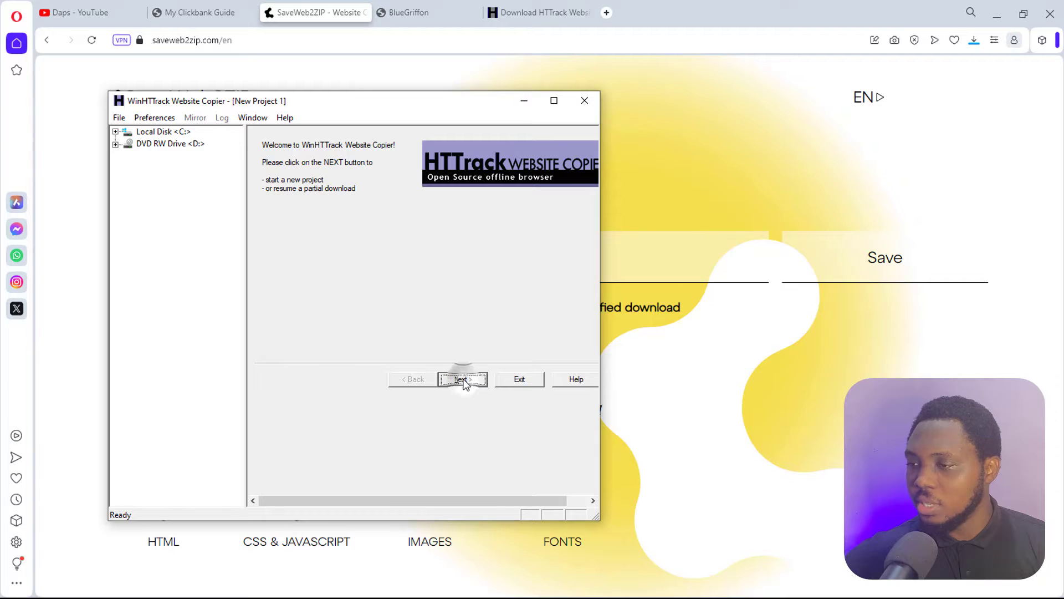
{"action": "left_click", "coordinate": [426, 148]}
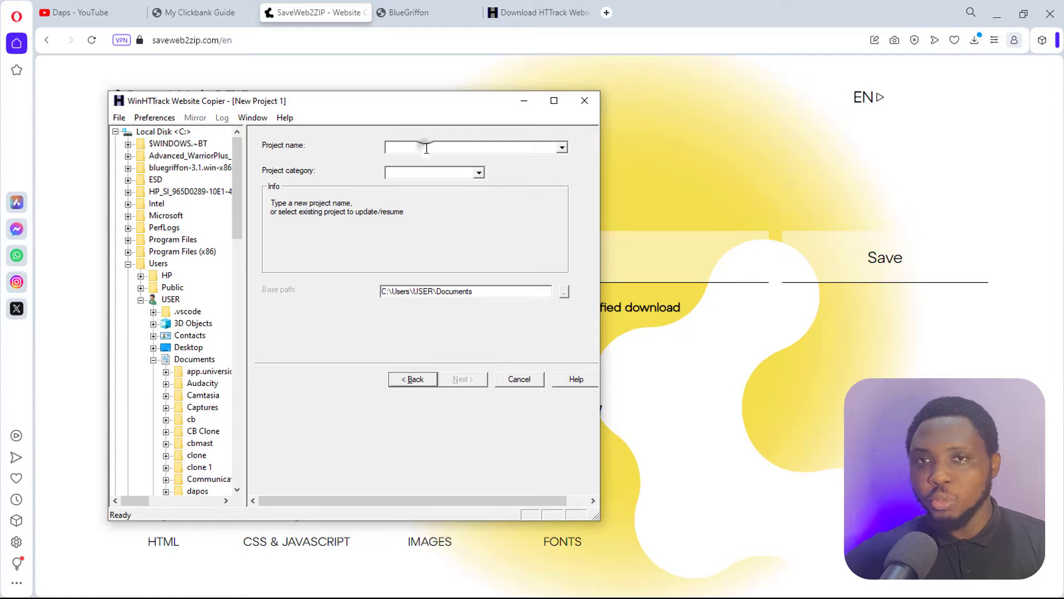
{"action": "type", "text": "c"}
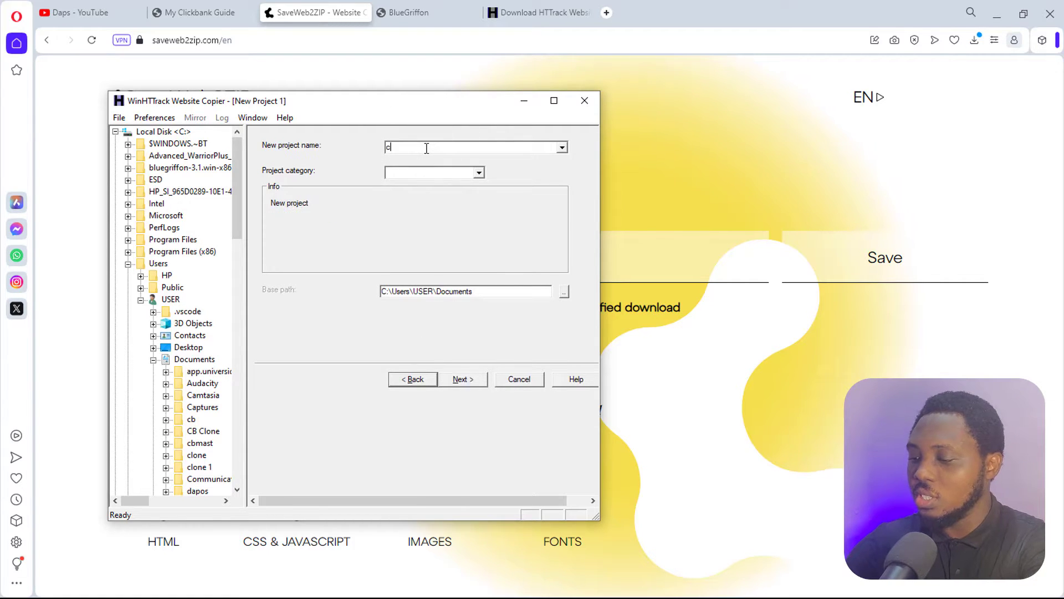
{"action": "type", "text": "lone tut"}
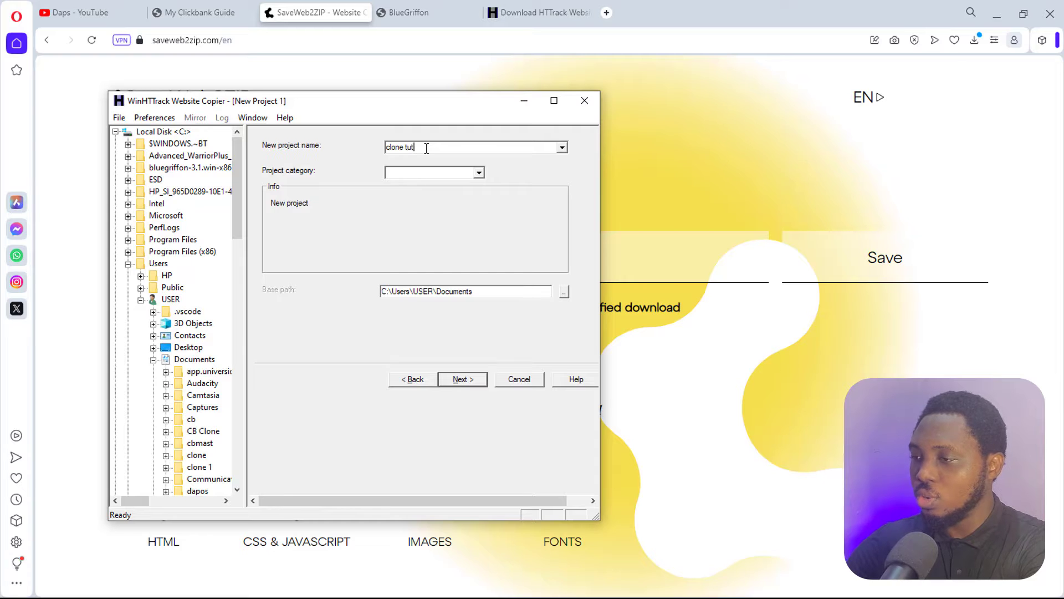
{"action": "type", "text": "s"}
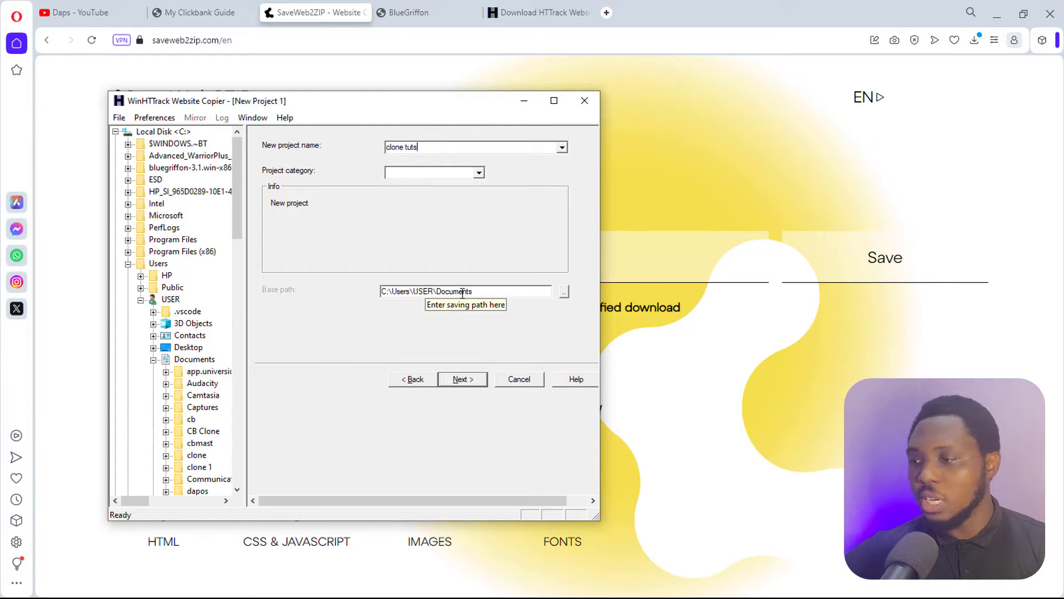
{"action": "left_click", "coordinate": [471, 378]}
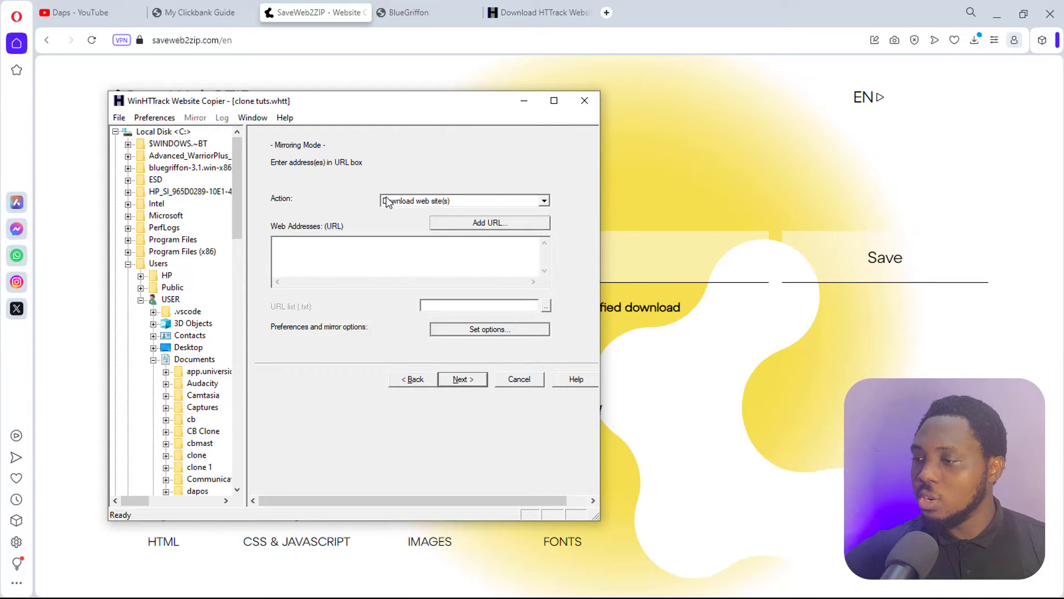
Add the myclickbankguide.com address, launch the mirror, and minimize WinHTTrack.
{"action": "left_click", "coordinate": [305, 254]}
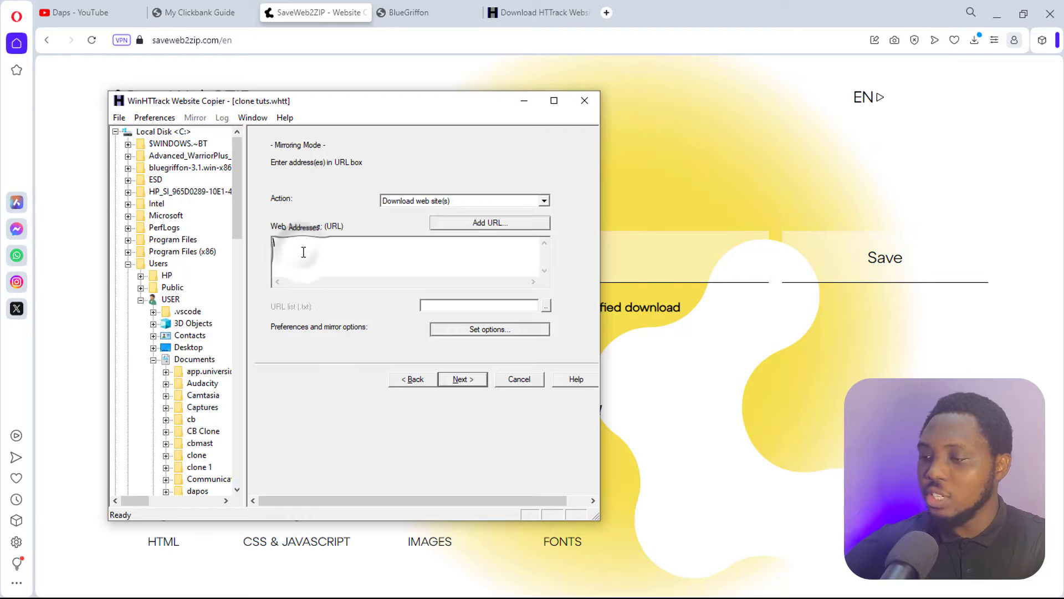
{"action": "key", "text": "ctrl+v"}
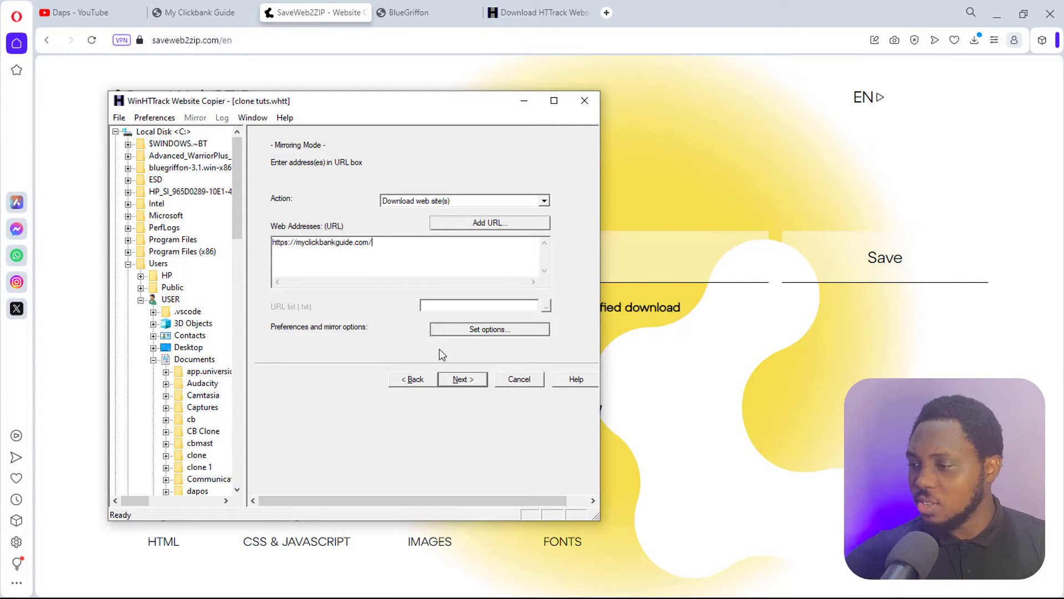
{"action": "left_click", "coordinate": [459, 378]}
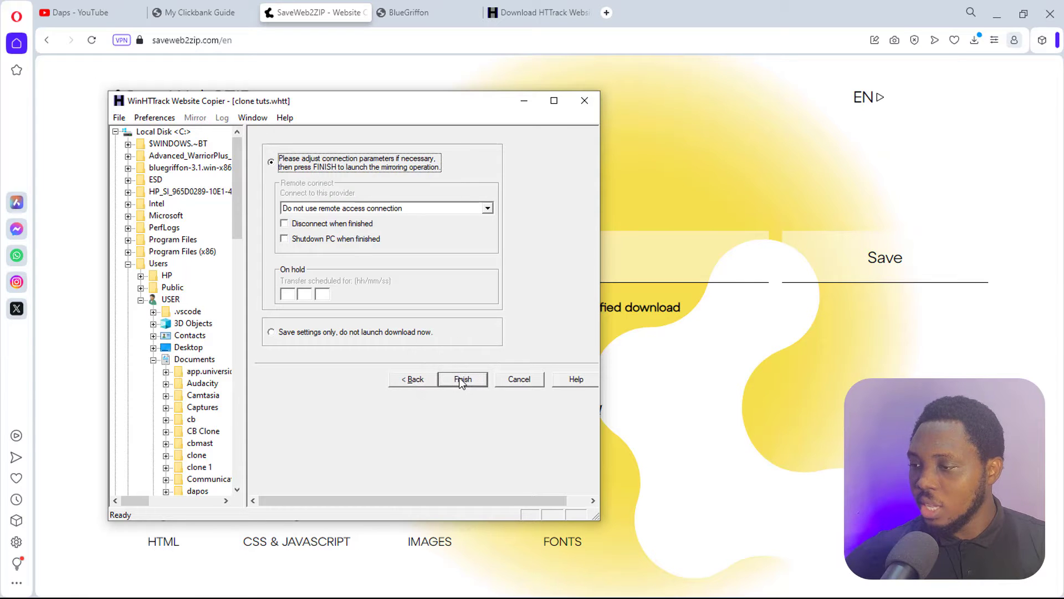
{"action": "left_click", "coordinate": [462, 379]}
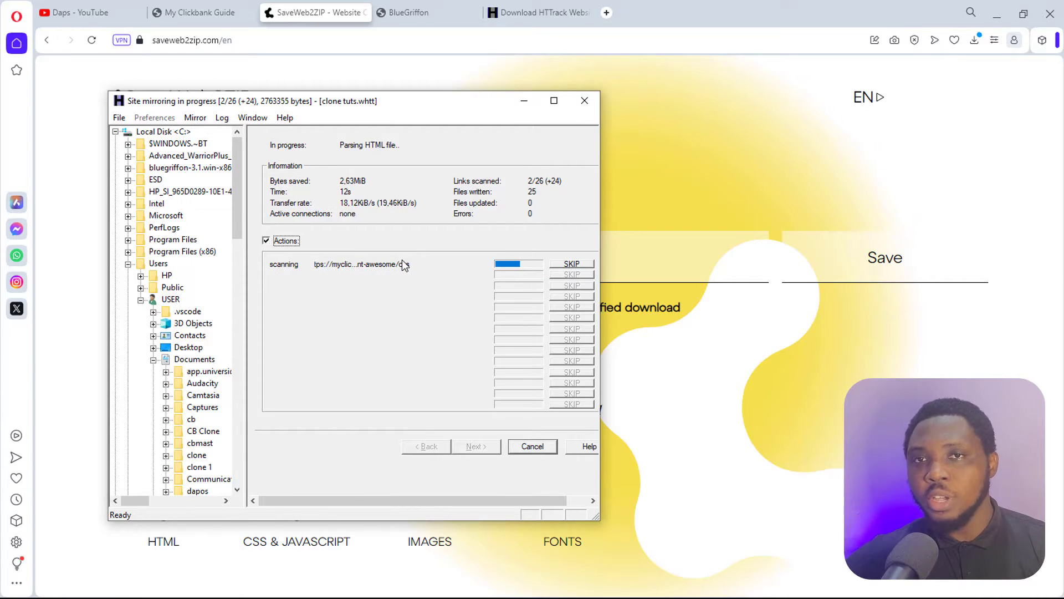
{"action": "left_click", "coordinate": [521, 102]}
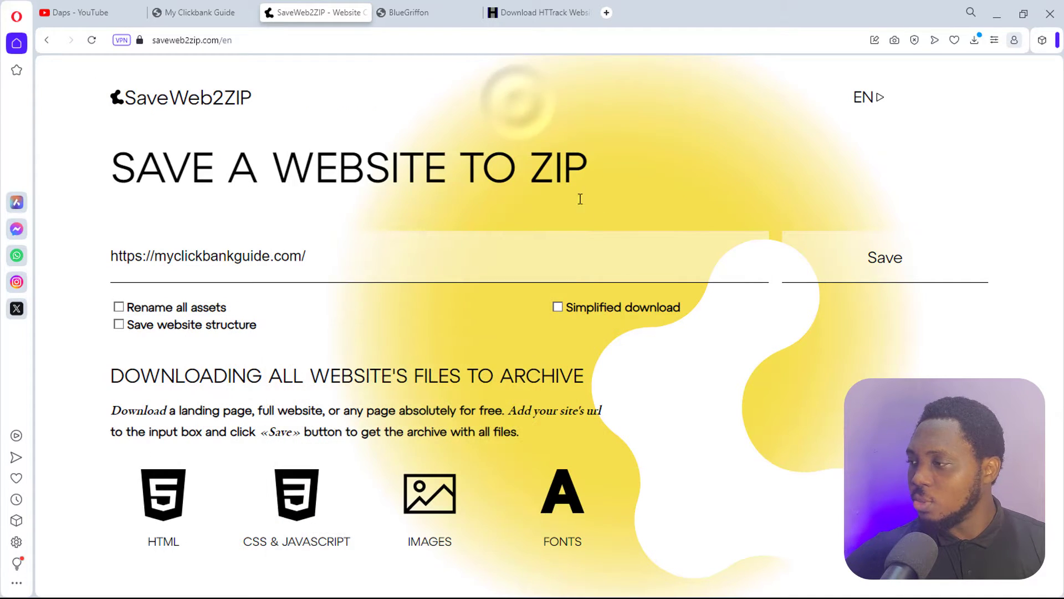
Locate the downloaded myclickbankguide zip on disk and extract all its contents.
{"action": "left_click", "coordinate": [975, 41]}
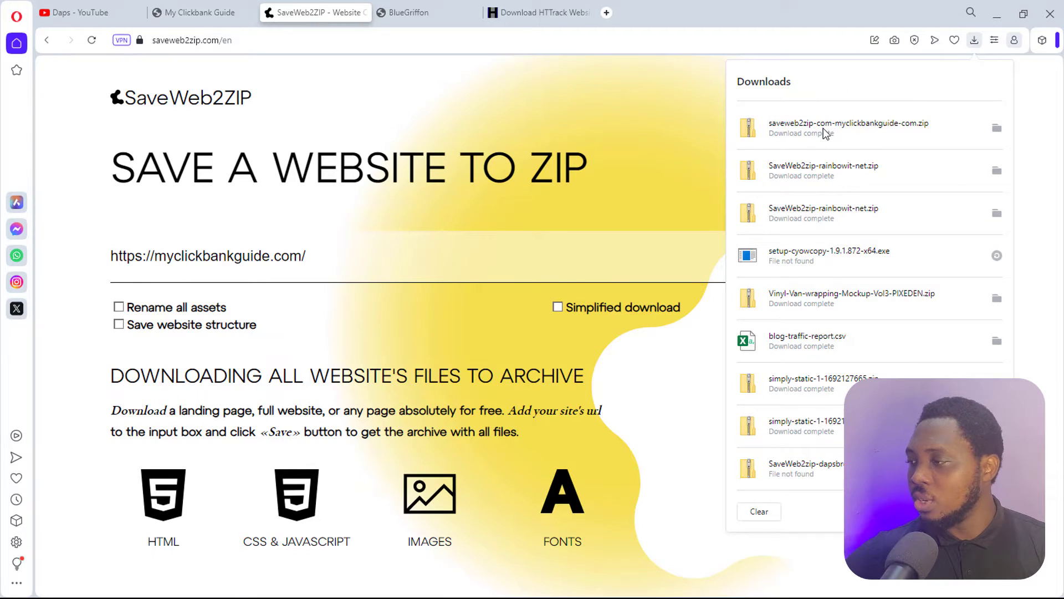
{"action": "left_click", "coordinate": [995, 128]}
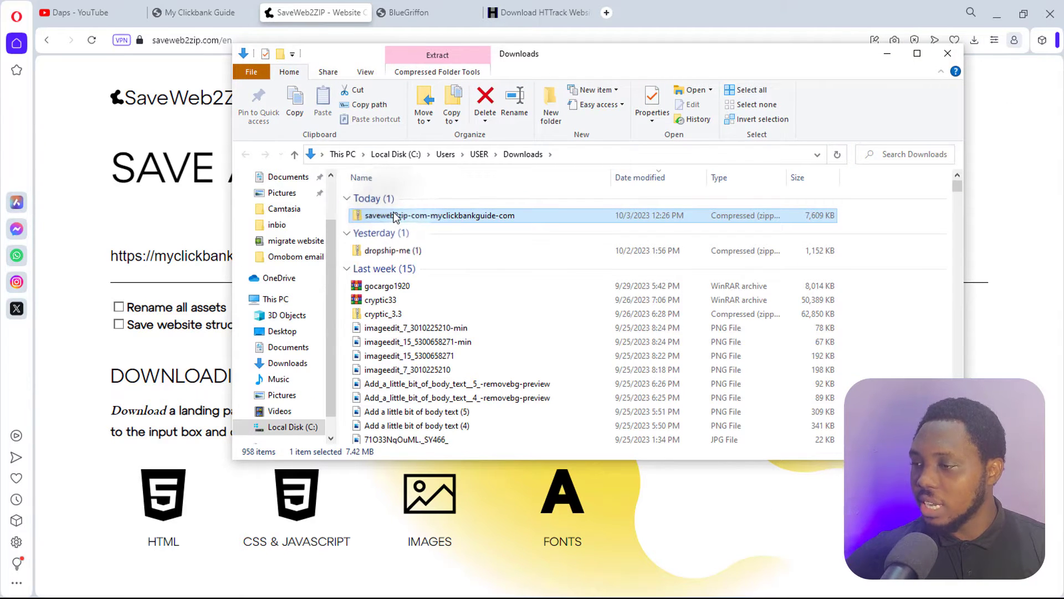
{"action": "right_click", "coordinate": [396, 216]}
{"action": "left_click", "coordinate": [432, 256]}
{"action": "left_click", "coordinate": [660, 436]}
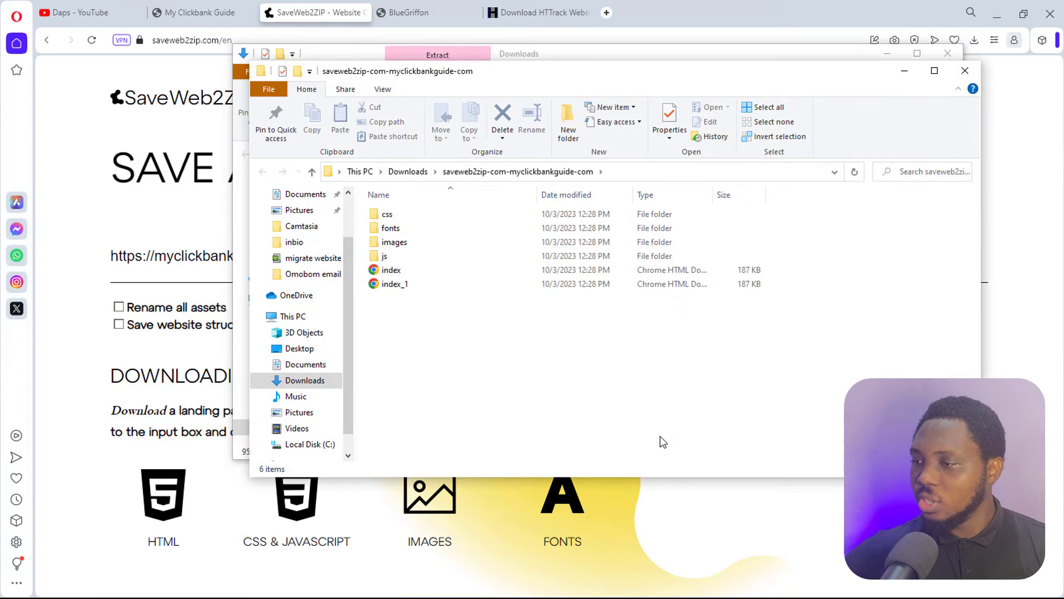
Open the extracted index.html with Opera.
{"action": "double_click", "coordinate": [420, 272]}
{"action": "right_click", "coordinate": [421, 274]}
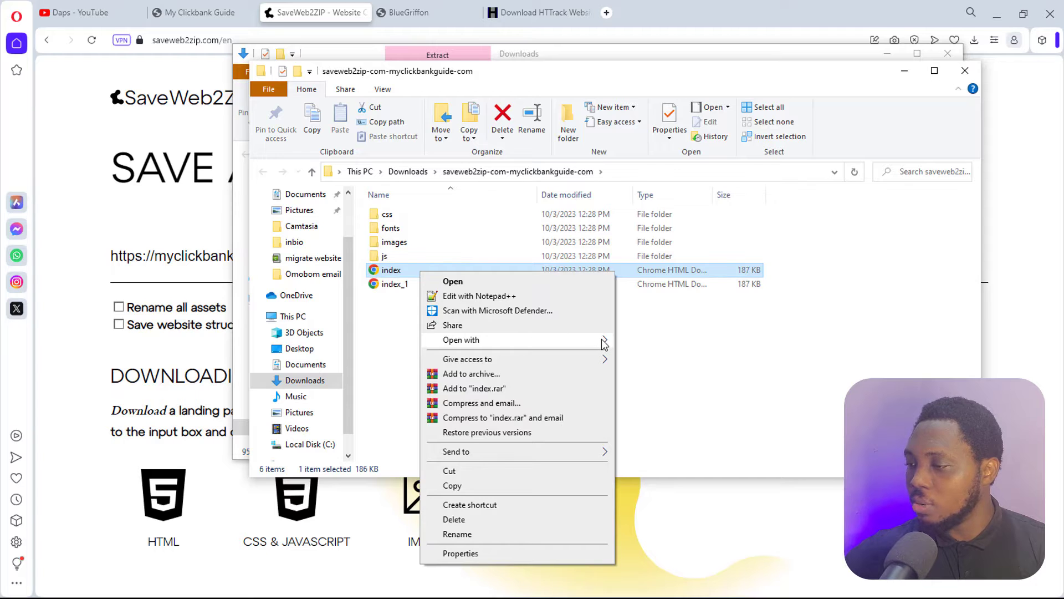
{"action": "mouse_move", "coordinate": [603, 342]}
{"action": "left_click", "coordinate": [658, 400]}
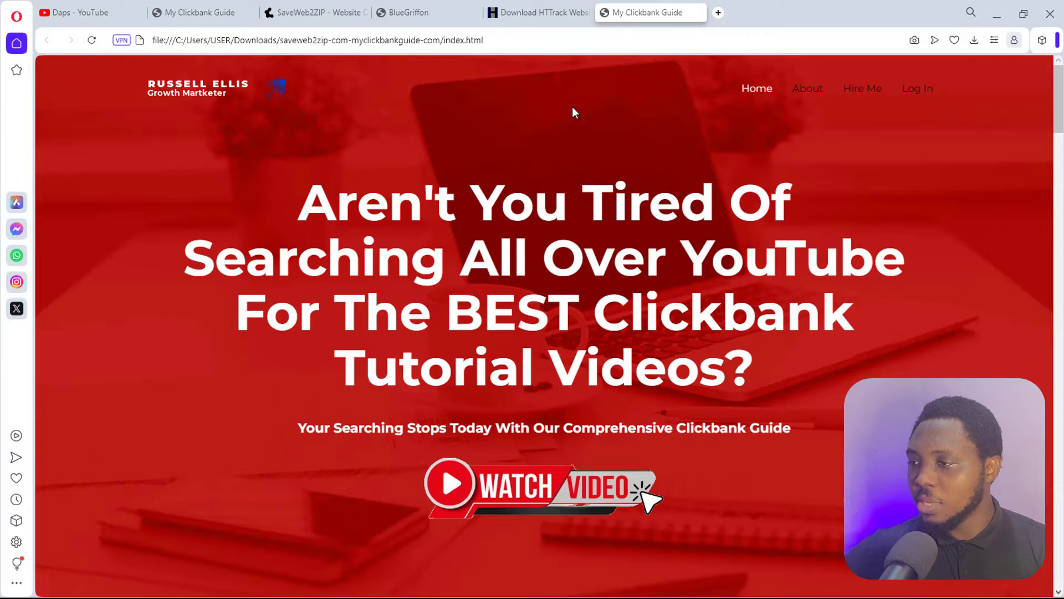
Compare the live myclickbankguide.com tab with the local index.html copy and its file address.
{"action": "left_click", "coordinate": [200, 13]}
{"action": "left_click", "coordinate": [175, 39]}
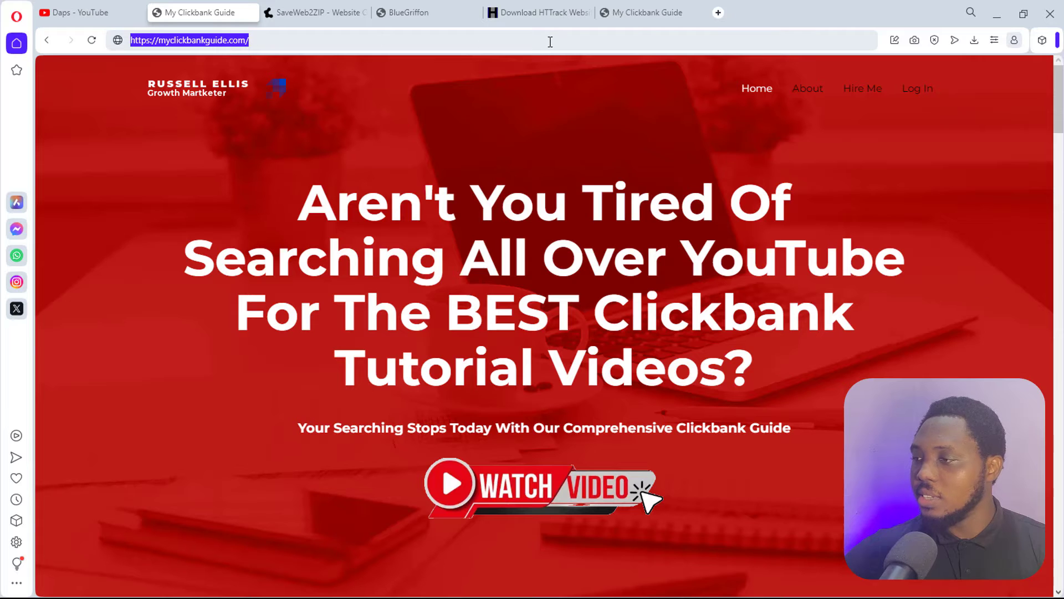
{"action": "left_click", "coordinate": [644, 15]}
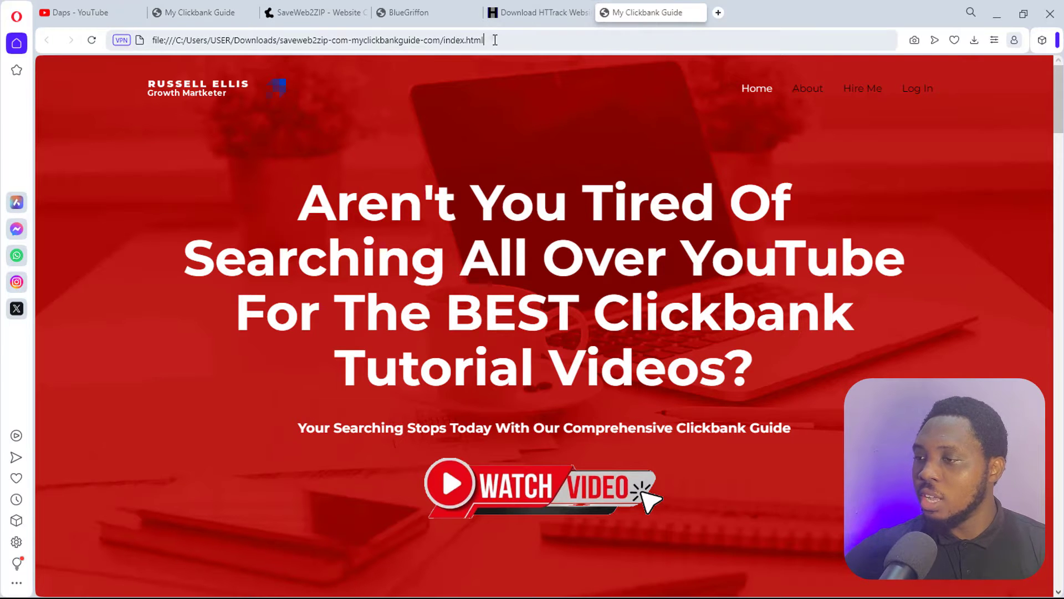
{"action": "left_click_drag", "start_coordinate": [493, 39], "coordinate": [138, 35]}
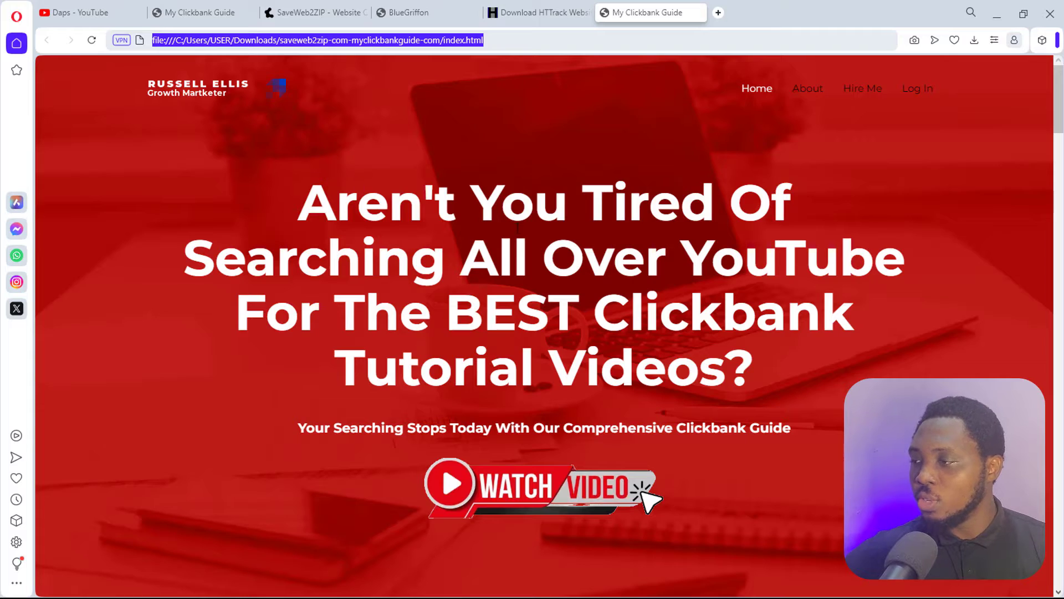
Scroll through the local copy, then switch to the BlueGriffon website tab.
{"action": "scroll", "coordinate": [517, 228], "scroll_direction": "down", "scroll_amount": 15}
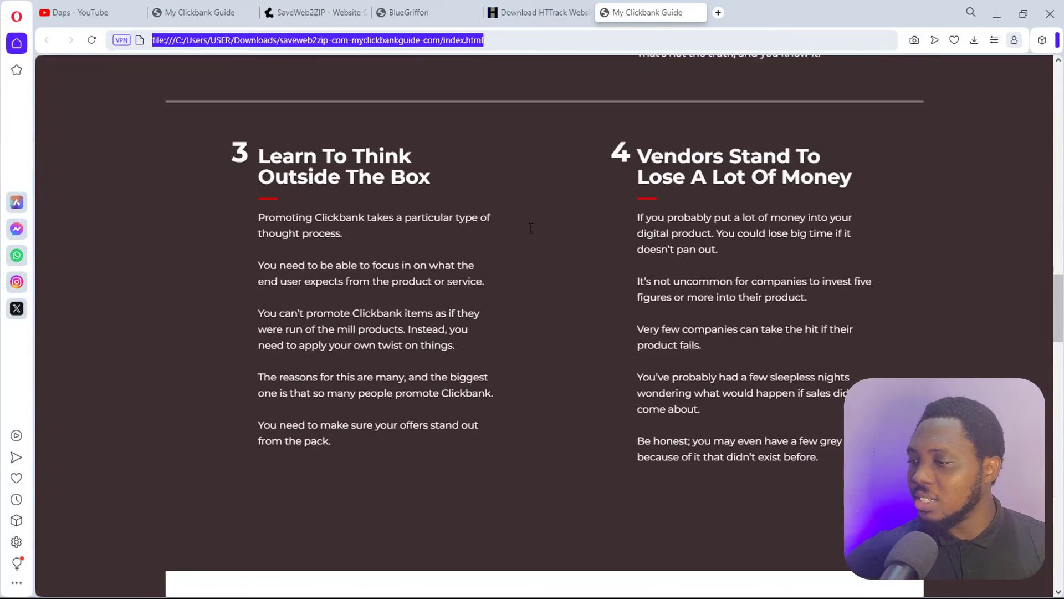
{"action": "scroll", "coordinate": [531, 228], "scroll_direction": "down", "scroll_amount": 15}
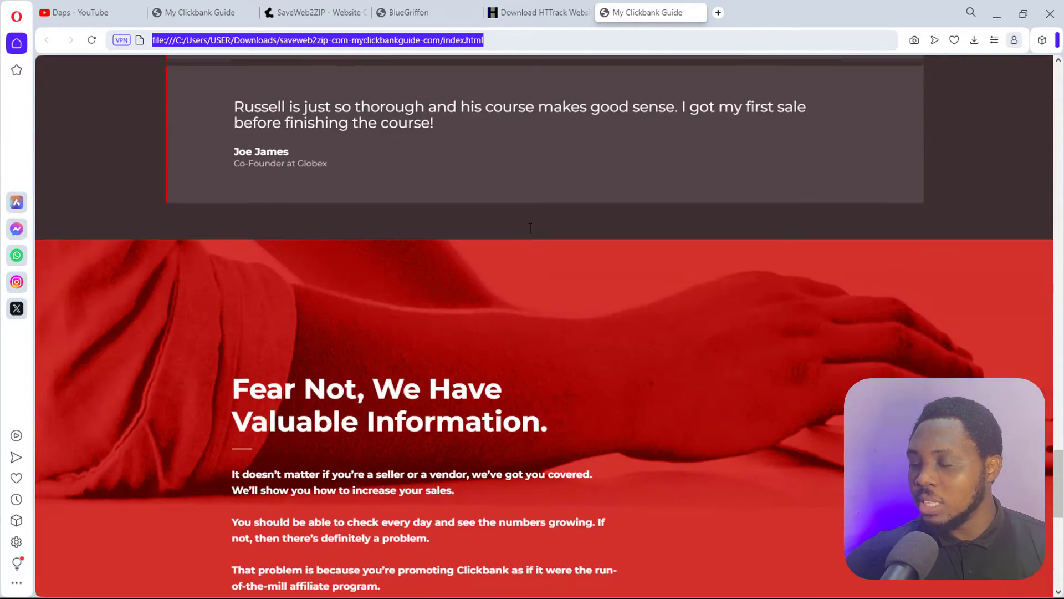
{"action": "scroll", "coordinate": [530, 228], "scroll_direction": "up", "scroll_amount": 20}
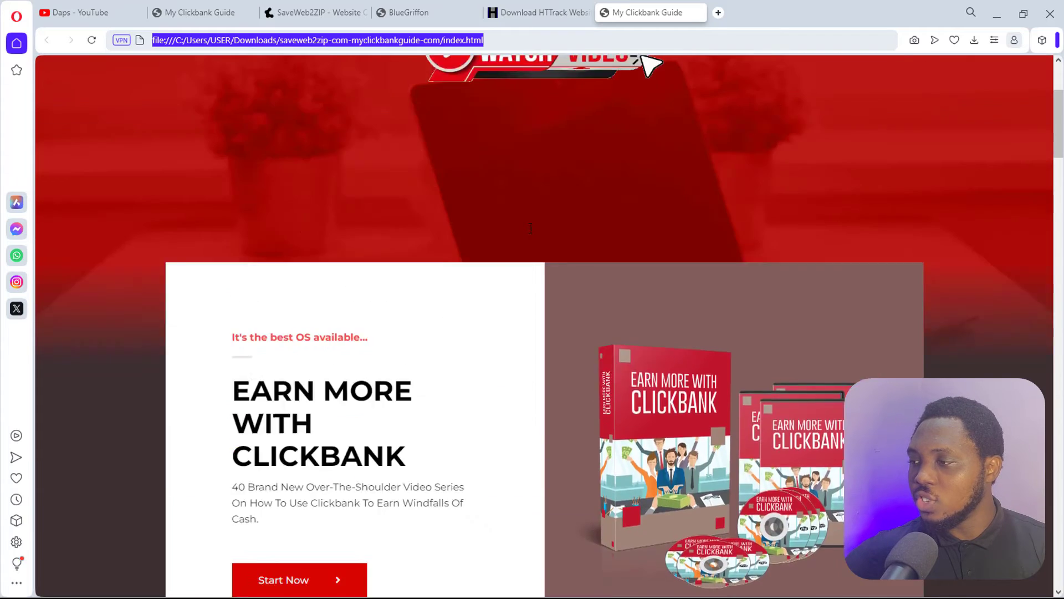
{"action": "scroll", "coordinate": [531, 228], "scroll_direction": "up", "scroll_amount": 5}
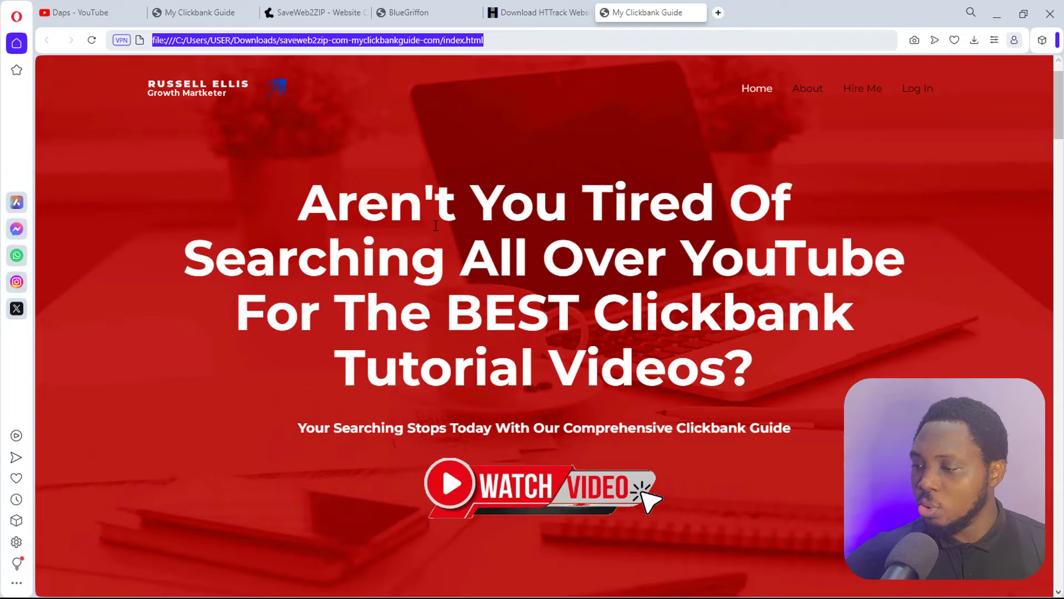
{"action": "scroll", "coordinate": [435, 225], "scroll_direction": "down", "scroll_amount": 8}
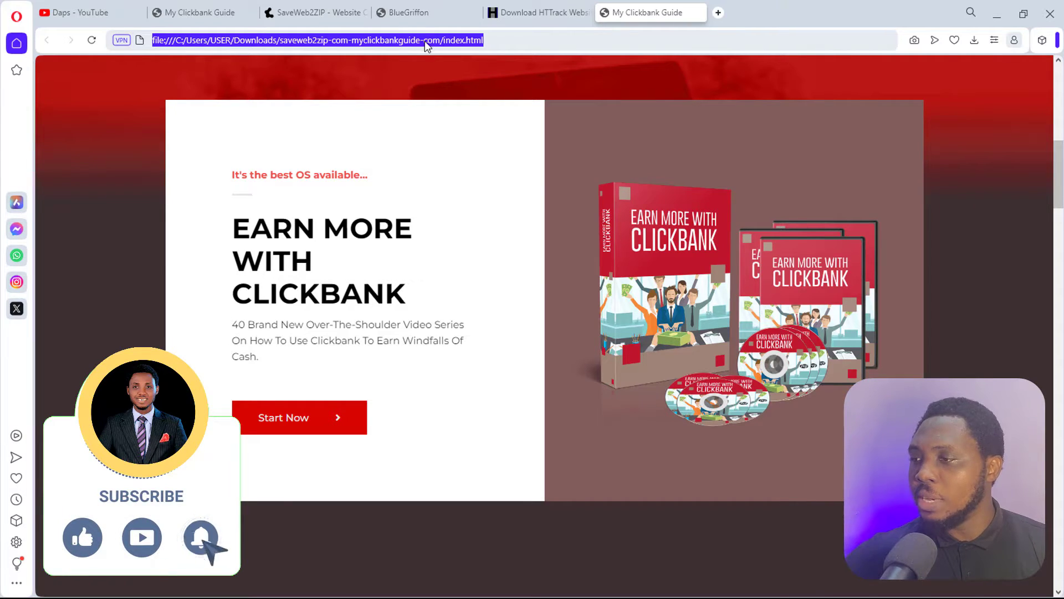
{"action": "left_click", "coordinate": [418, 14]}
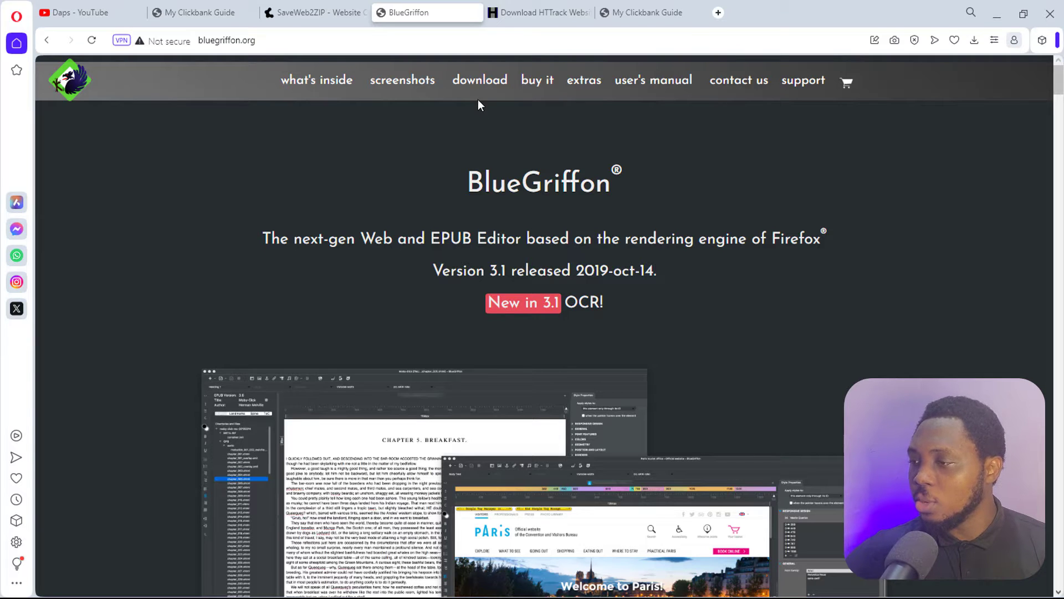
Go to the BlueGriffon 3.1 download section on bluegriffon.org.
{"action": "left_click", "coordinate": [480, 84]}
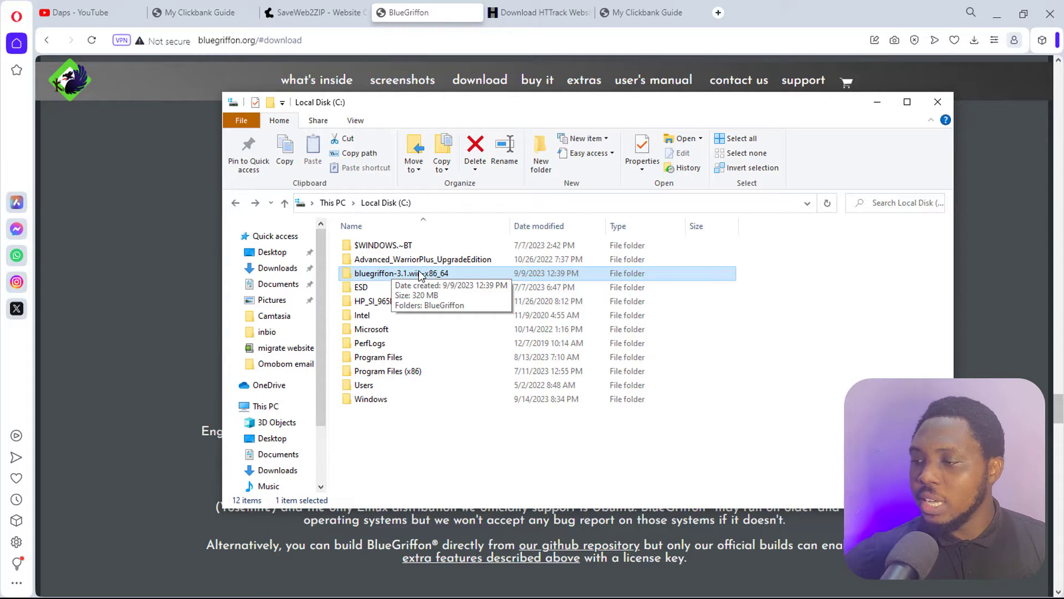
Open bluegriffon-3.1.win-x86_64 > BlueGriffon and run the bluegriffon application.
{"action": "double_click", "coordinate": [375, 275]}
{"action": "left_click", "coordinate": [381, 248]}
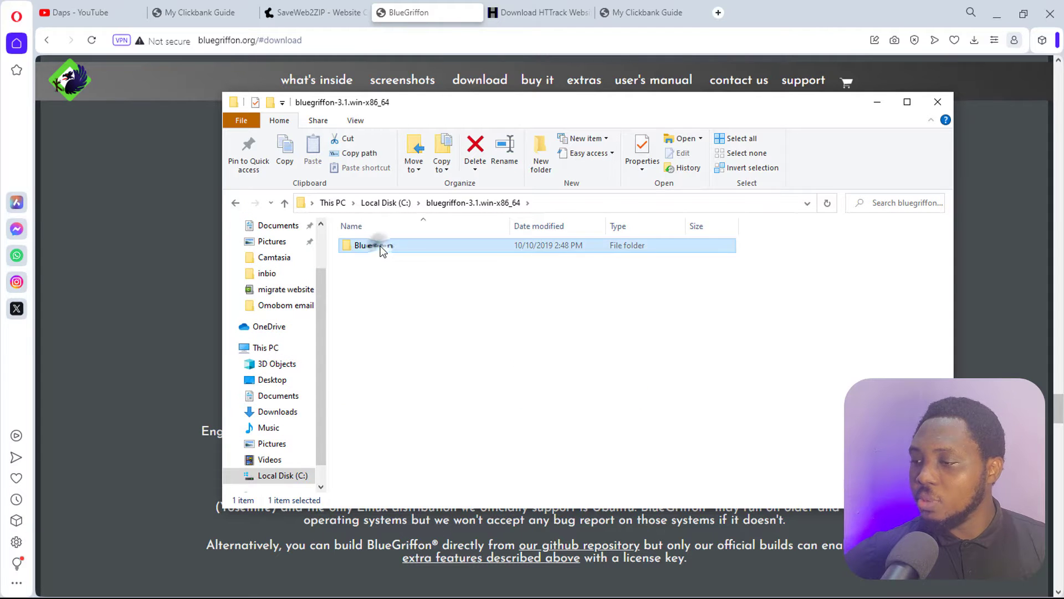
{"action": "double_click", "coordinate": [381, 249]}
{"action": "scroll", "coordinate": [402, 282], "scroll_direction": "down", "scroll_amount": 9}
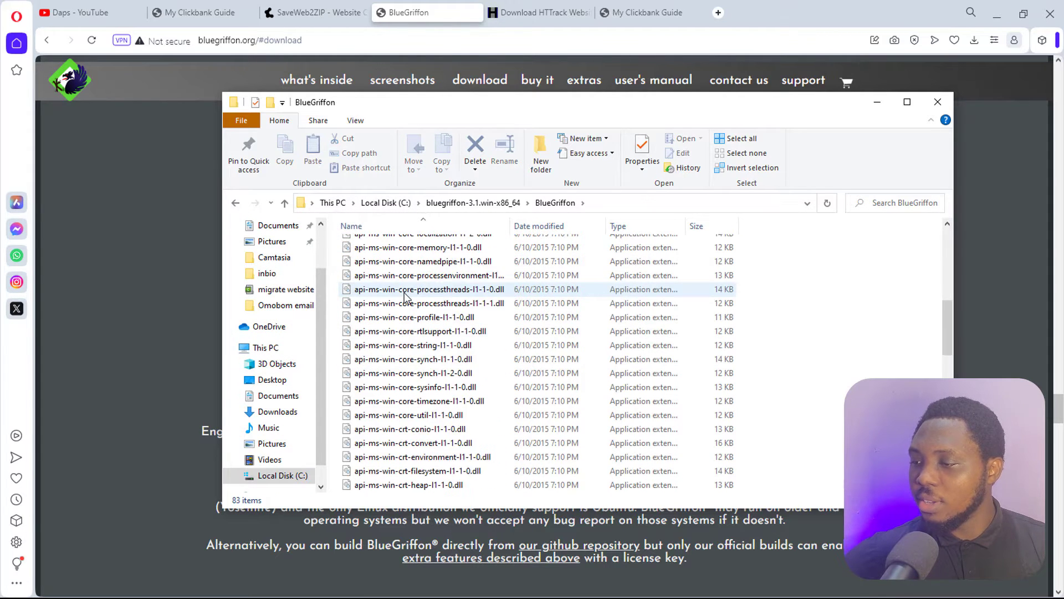
{"action": "scroll", "coordinate": [404, 298], "scroll_direction": "down", "scroll_amount": 12}
{"action": "scroll", "coordinate": [404, 297], "scroll_direction": "up", "scroll_amount": 2}
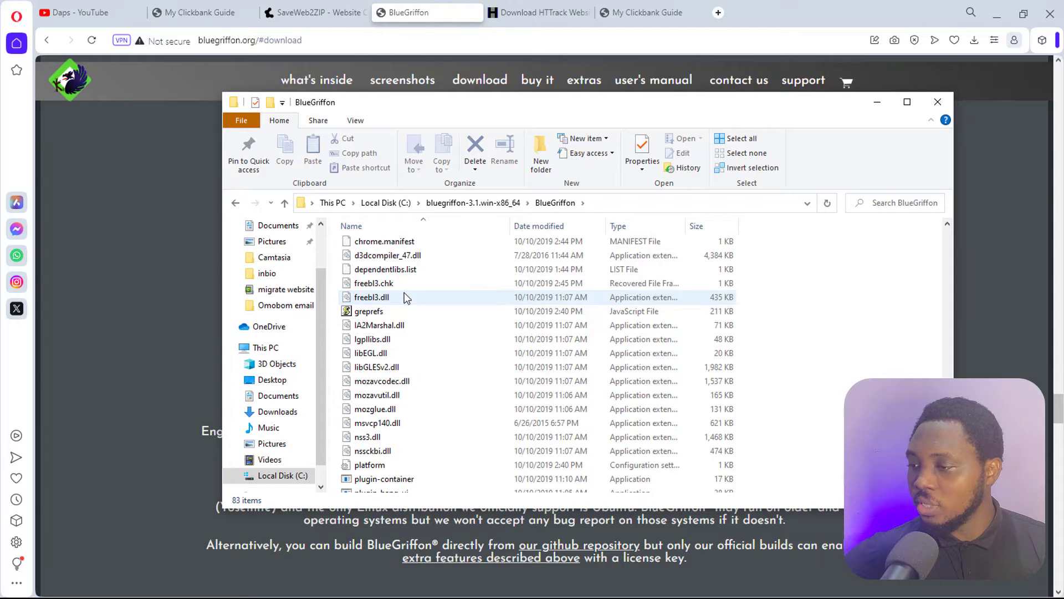
{"action": "scroll", "coordinate": [404, 297], "scroll_direction": "up", "scroll_amount": 2}
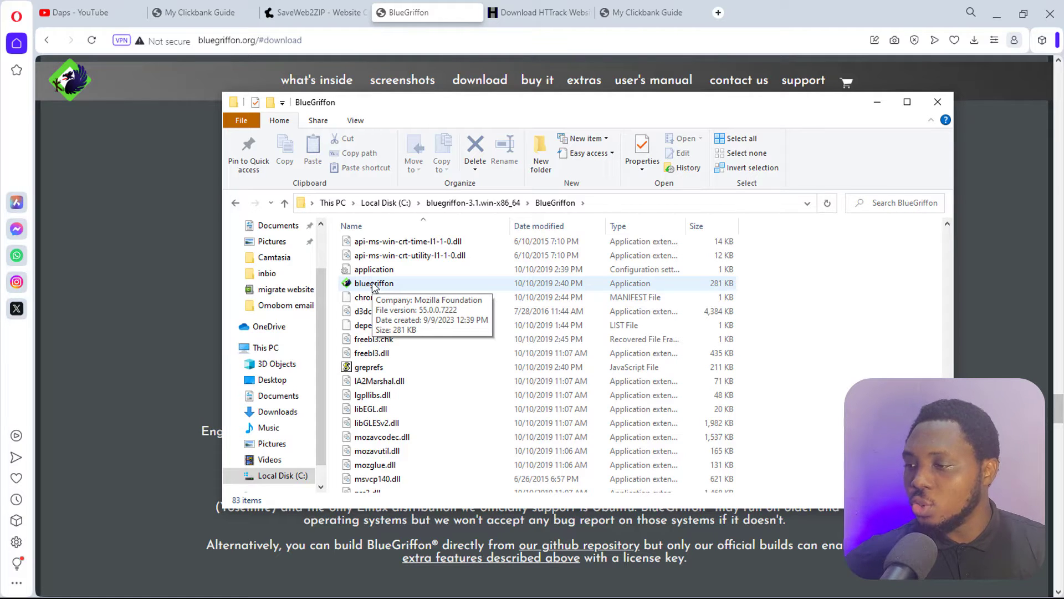
{"action": "right_click", "coordinate": [373, 284]}
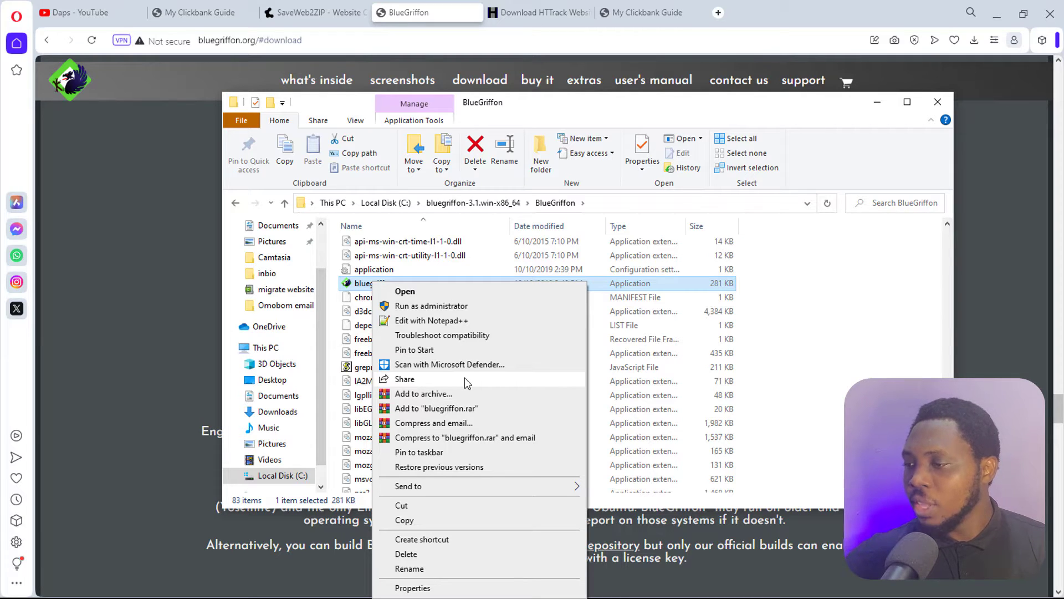
{"action": "left_click", "coordinate": [169, 341]}
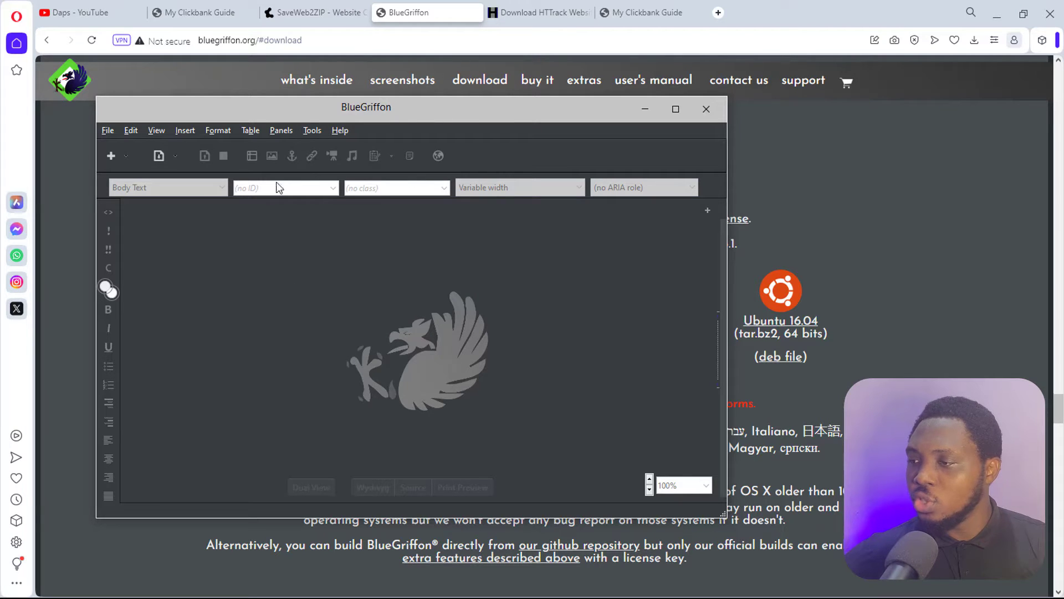
Open index.html from the saveweb2zip-com-myclickbankguide-com folder in BlueGriffon and maximize the editor.
{"action": "left_click_drag", "start_coordinate": [464, 106], "coordinate": [506, 119]}
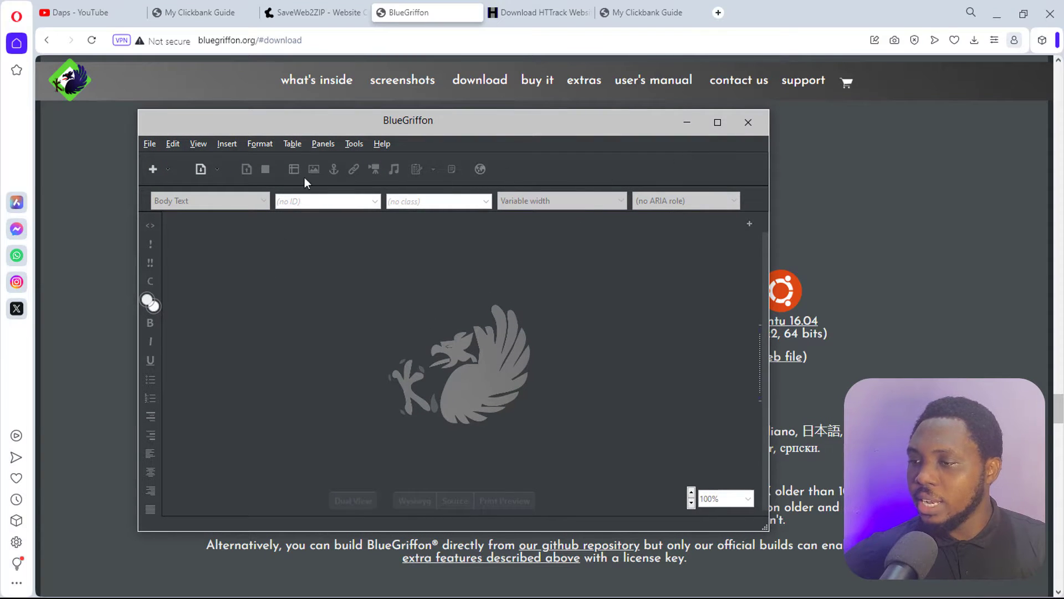
{"action": "left_click", "coordinate": [150, 143]}
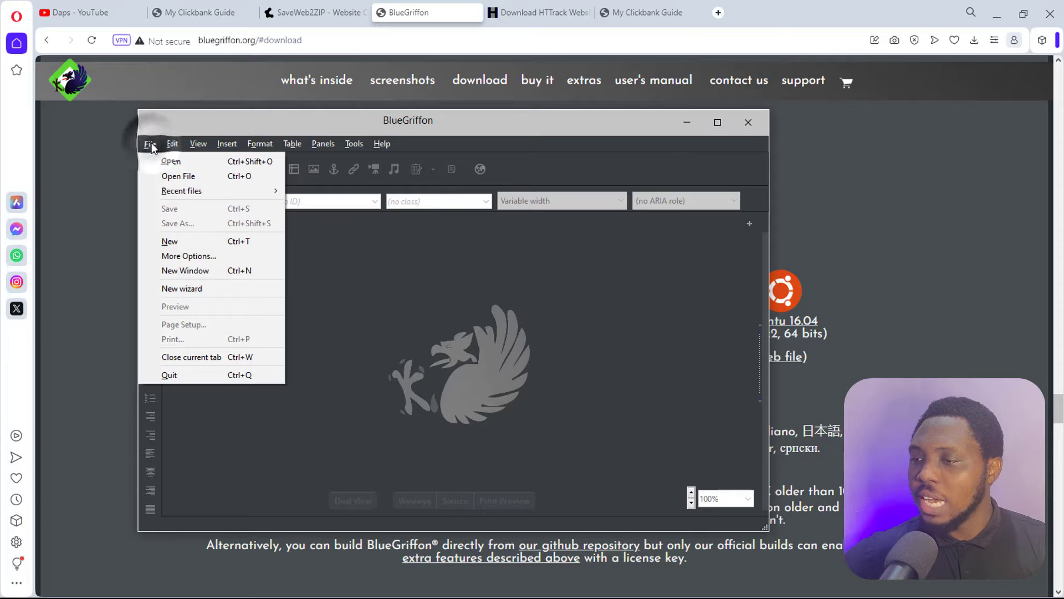
{"action": "left_click", "coordinate": [170, 162]}
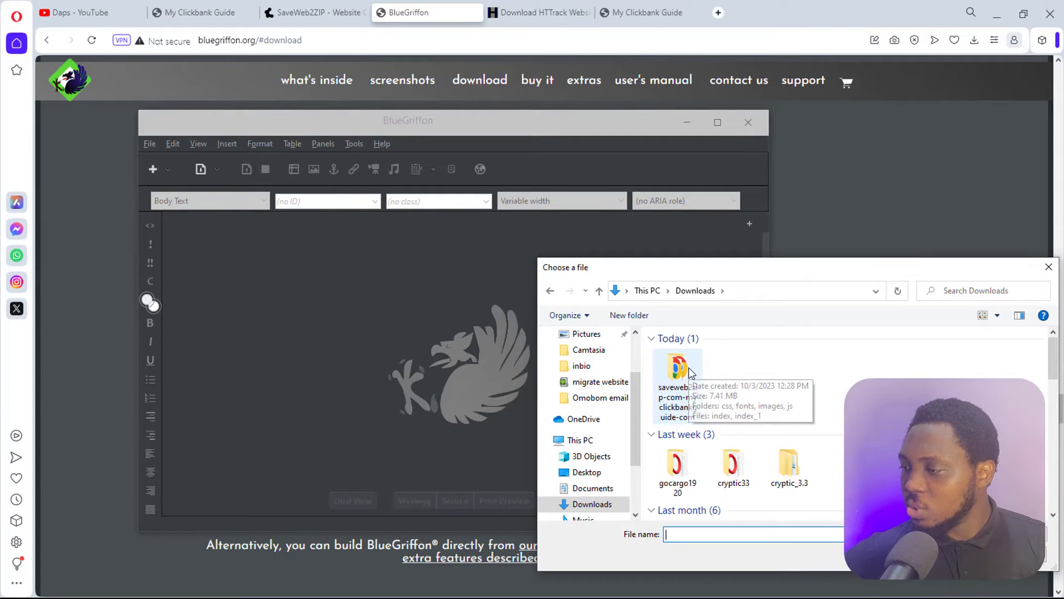
{"action": "double_click", "coordinate": [679, 368]}
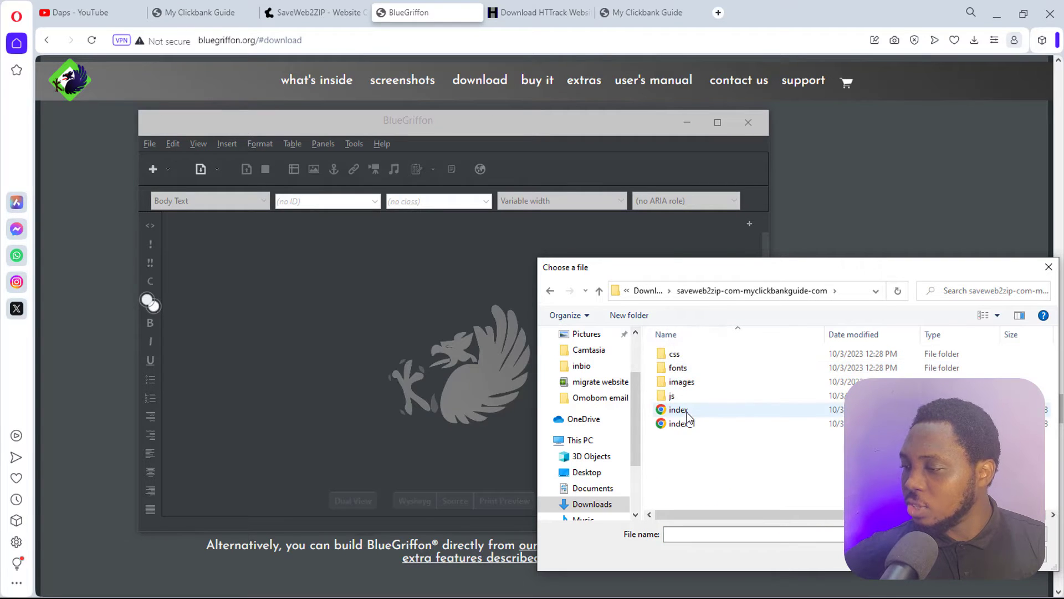
{"action": "double_click", "coordinate": [687, 414]}
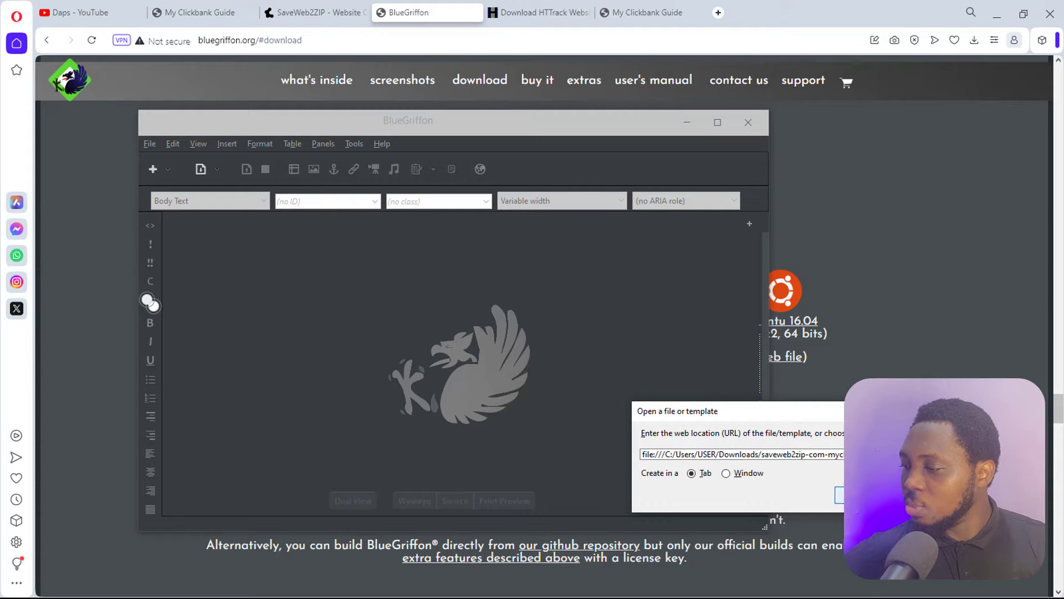
{"action": "left_click", "coordinate": [840, 495]}
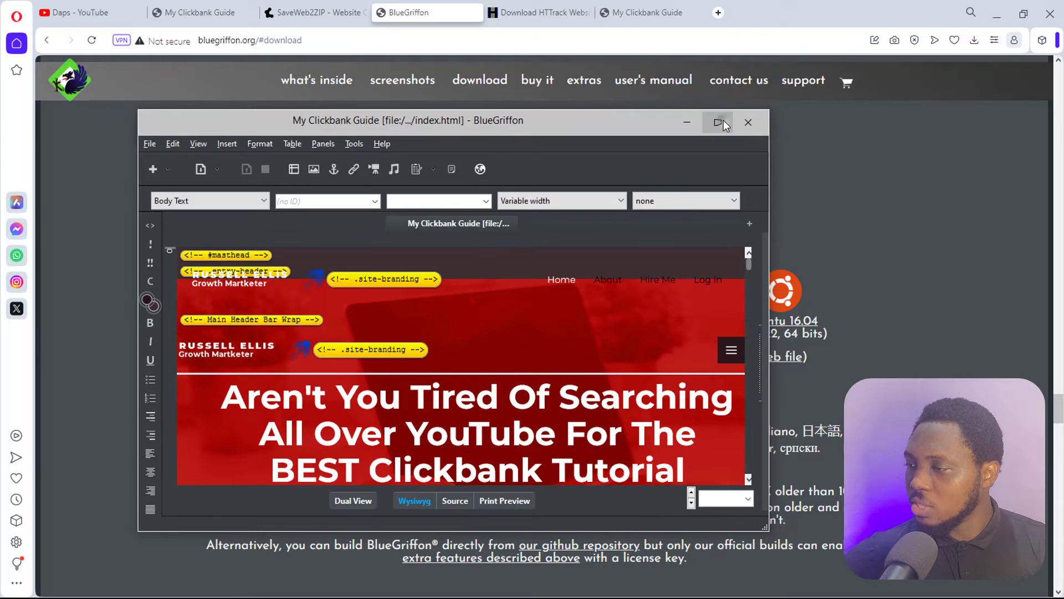
{"action": "left_click", "coordinate": [721, 122]}
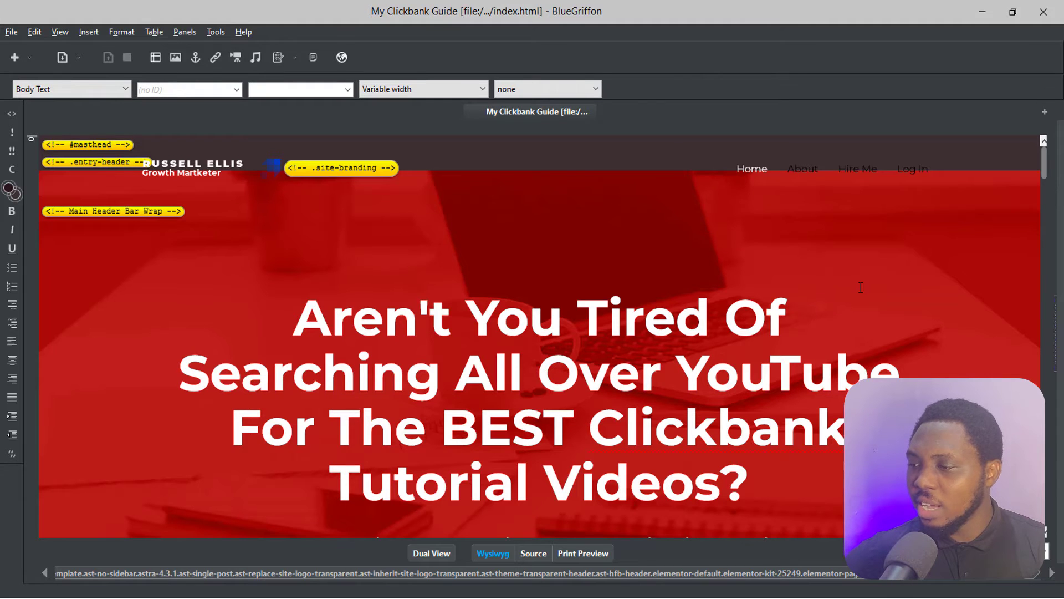
Scroll through the My Clickbank Guide page, then switch to its HTML Source view.
{"action": "scroll", "coordinate": [861, 287], "scroll_direction": "down", "scroll_amount": 5}
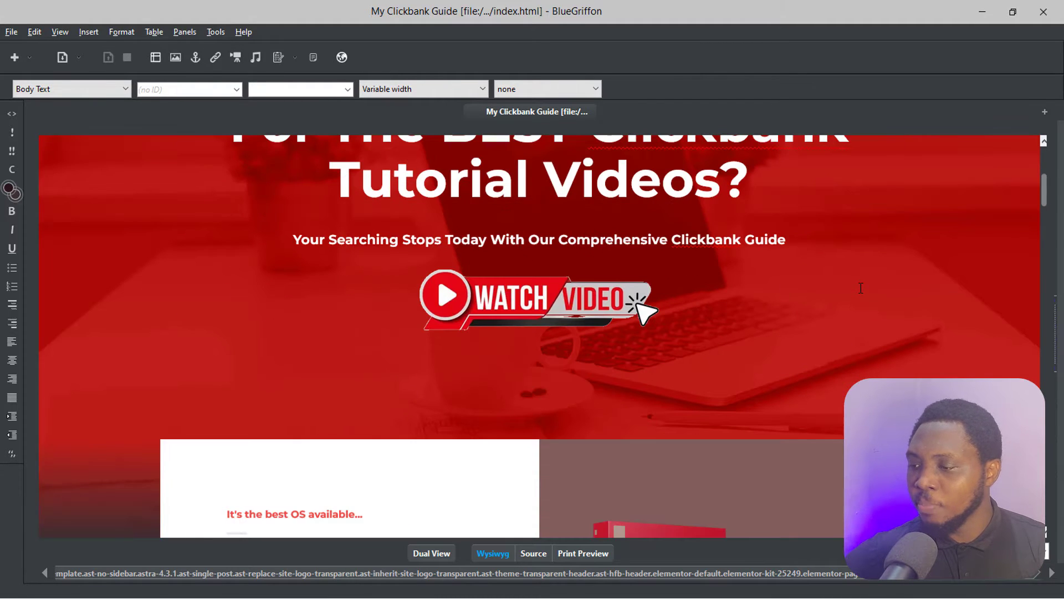
{"action": "scroll", "coordinate": [861, 287], "scroll_direction": "up", "scroll_amount": 1}
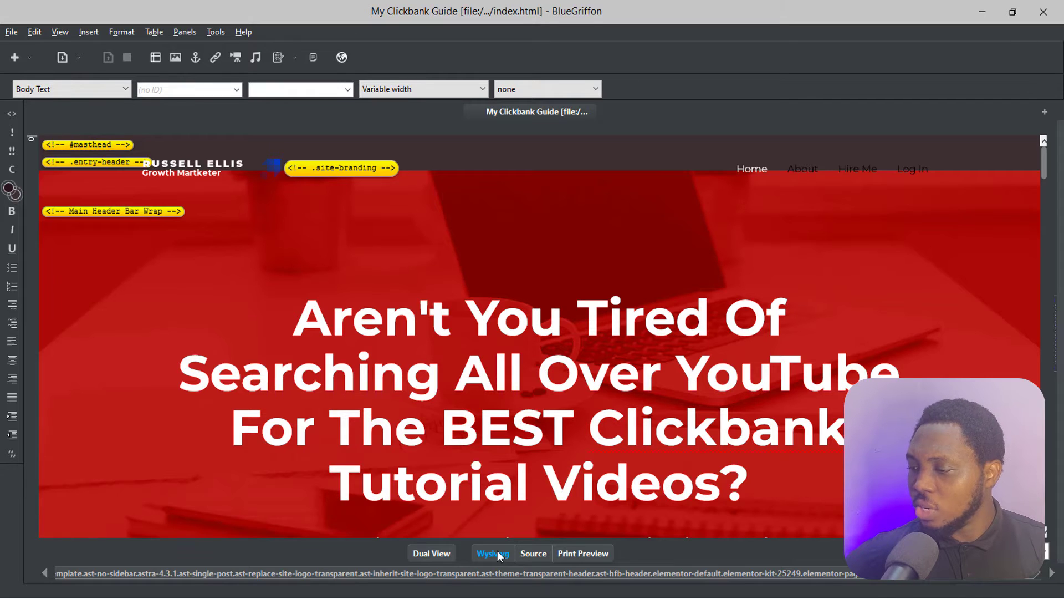
{"action": "left_click", "coordinate": [533, 553]}
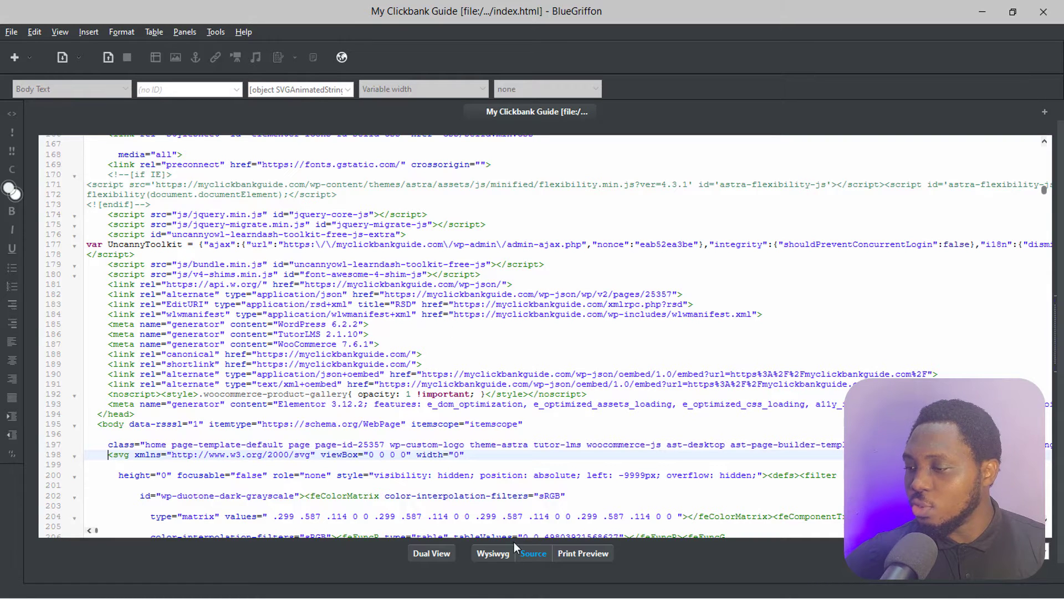
Switch to Dual View, widen the preview pane, and place the cursor in the main heading.
{"action": "left_click", "coordinate": [431, 553]}
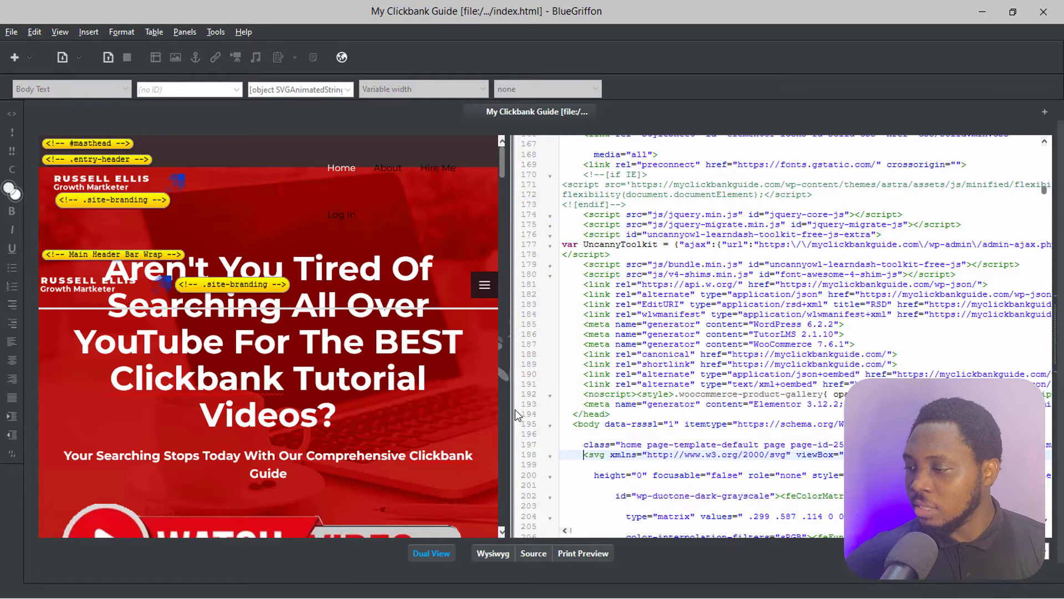
{"action": "left_click_drag", "start_coordinate": [515, 409], "coordinate": [703, 438]}
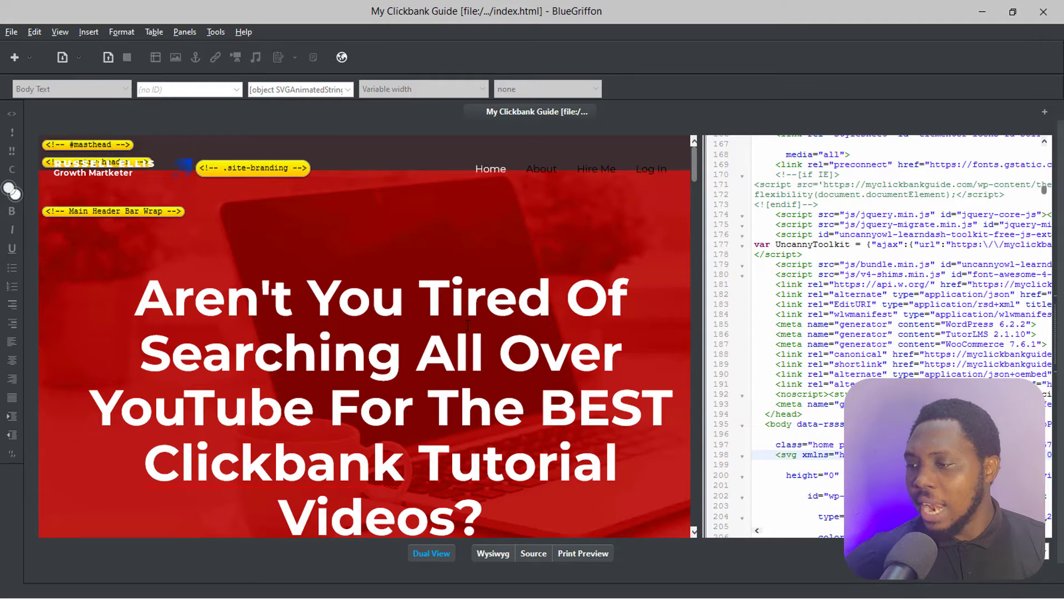
{"action": "scroll", "coordinate": [468, 325], "scroll_direction": "down", "scroll_amount": 3}
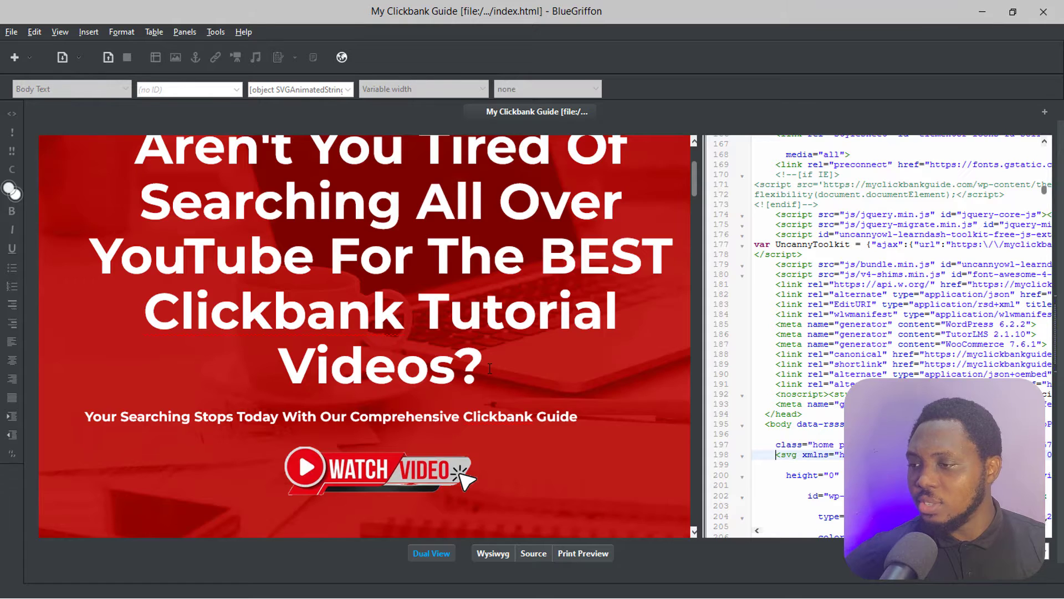
{"action": "scroll", "coordinate": [489, 369], "scroll_direction": "up", "scroll_amount": 2}
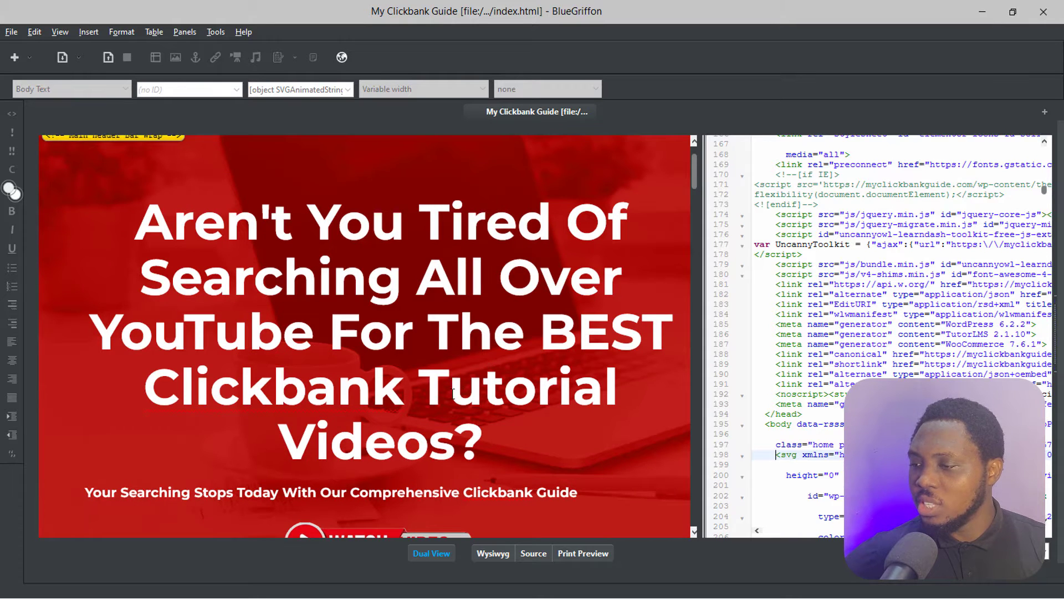
{"action": "left_click", "coordinate": [405, 393]}
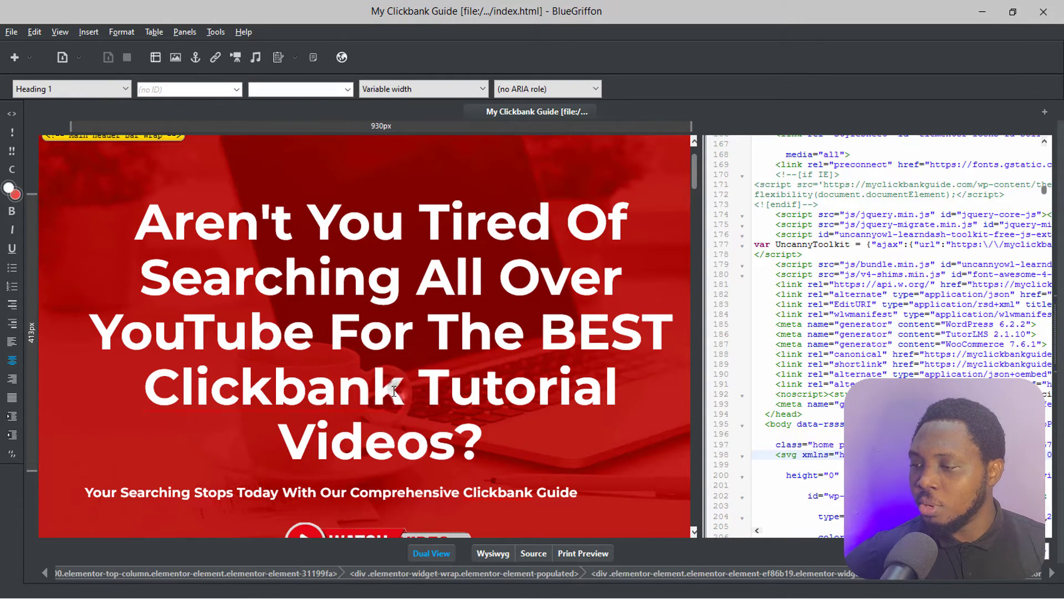
Replace 'Clickbank' in the H1 heading with 'Daps'.
{"action": "left_click_drag", "start_coordinate": [308, 395], "coordinate": [160, 392]}
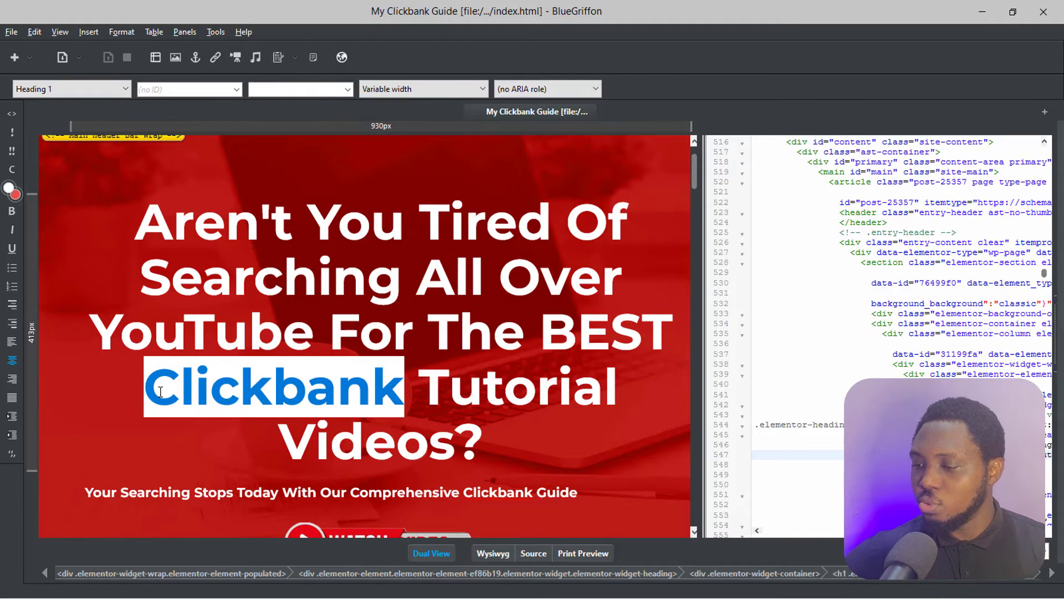
{"action": "type", "text": "Daps"}
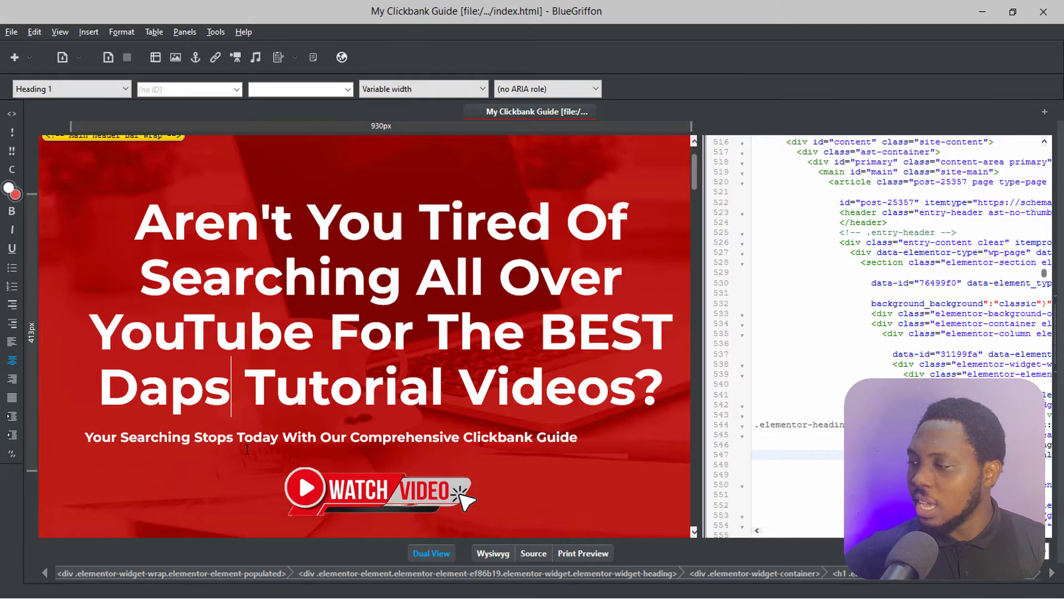
{"action": "left_click_drag", "start_coordinate": [445, 388], "coordinate": [431, 388]}
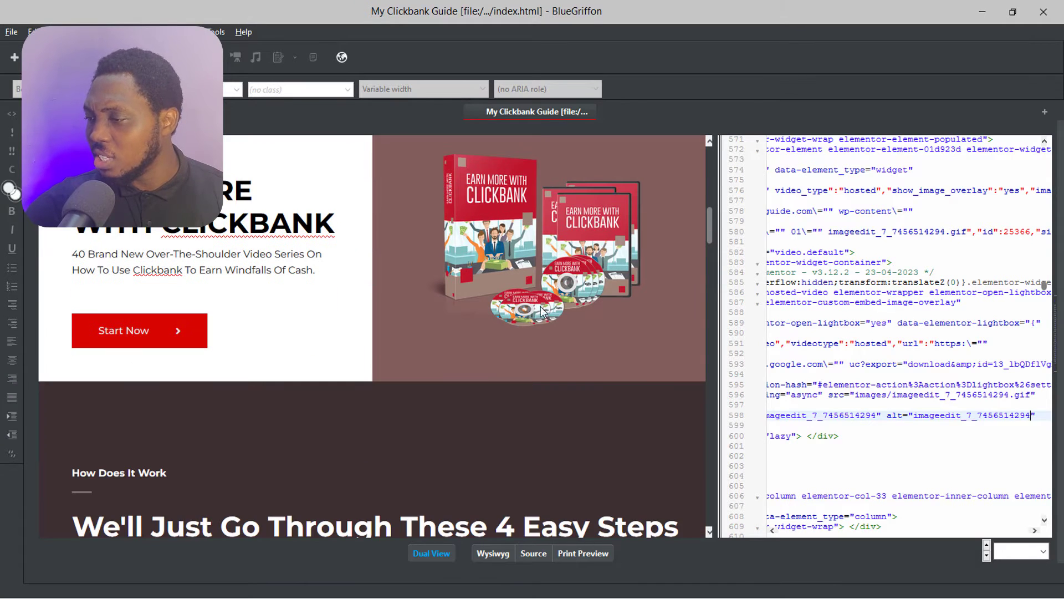
Select the product box image, read its images/combo.png source, and switch to the images folder.
{"action": "left_click", "coordinate": [517, 242]}
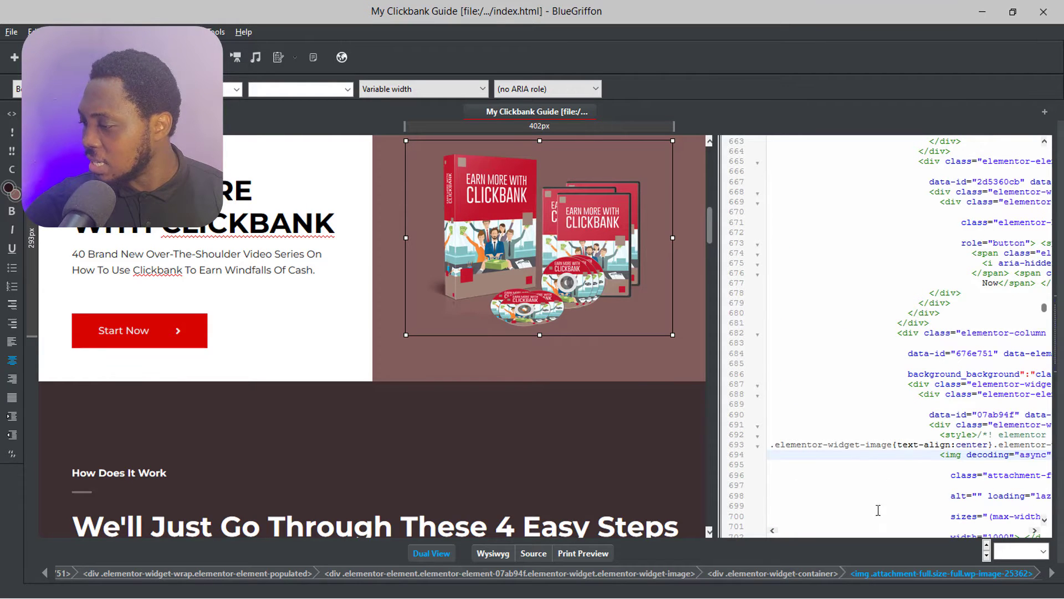
{"action": "scroll", "coordinate": [1035, 532], "scroll_direction": "right", "scroll_amount": 8}
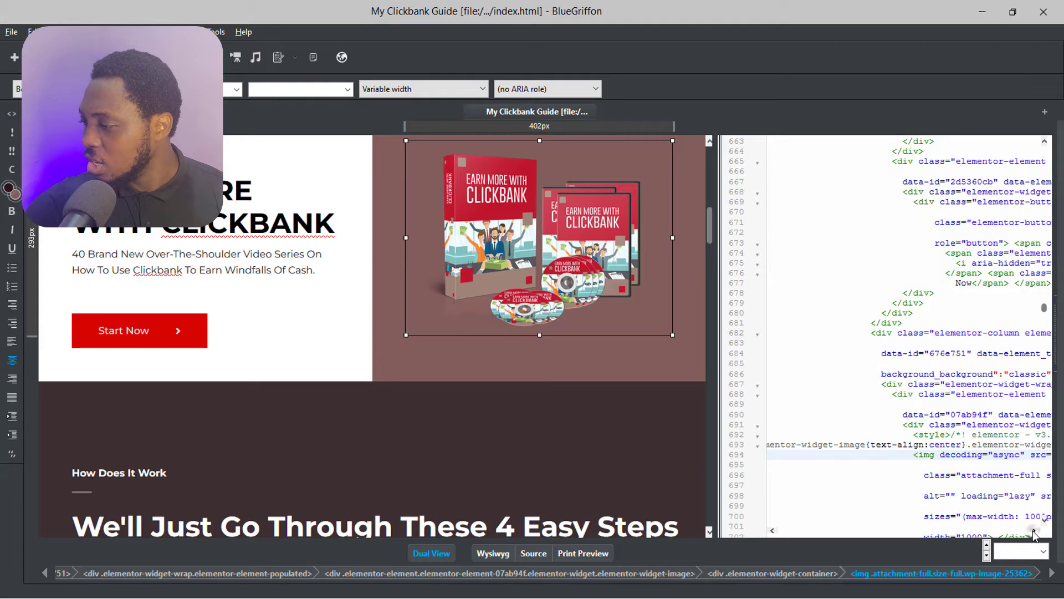
{"action": "scroll", "coordinate": [1035, 532], "scroll_direction": "right", "scroll_amount": 8}
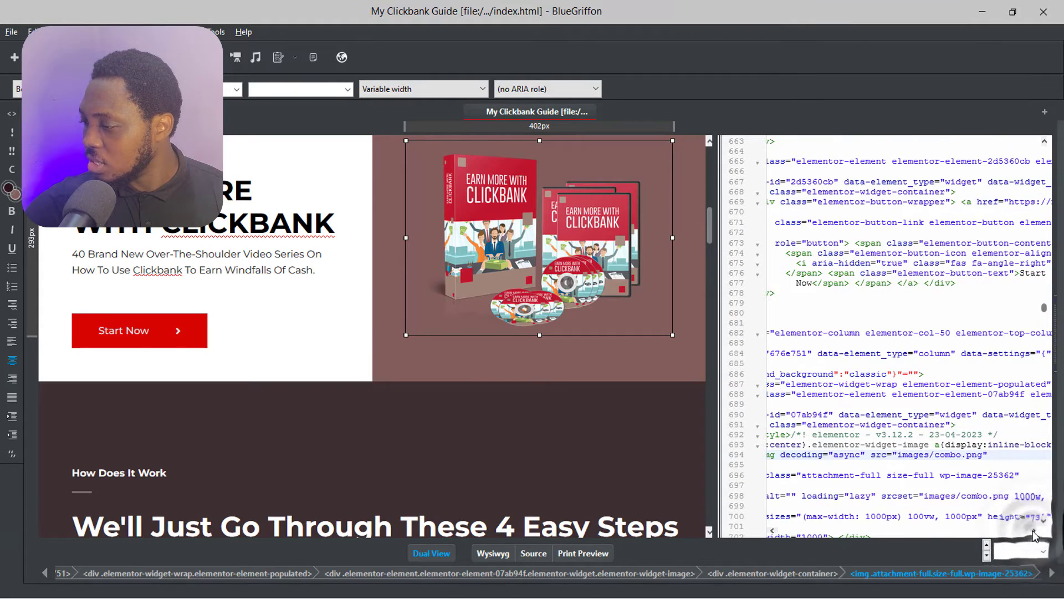
{"action": "scroll", "coordinate": [1035, 532], "scroll_direction": "right", "scroll_amount": 2}
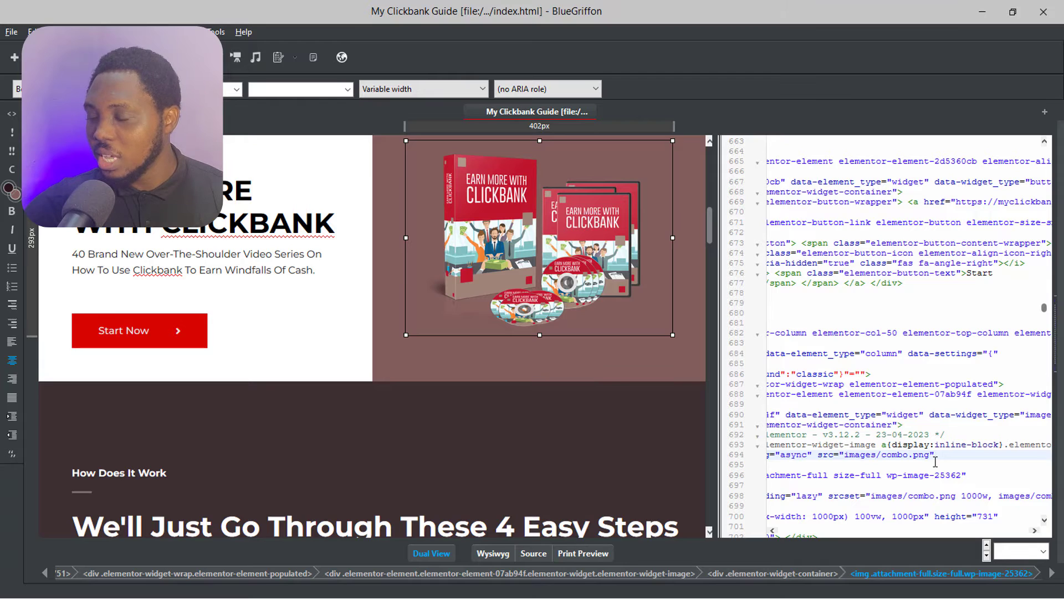
{"action": "key", "text": "alt+Tab"}
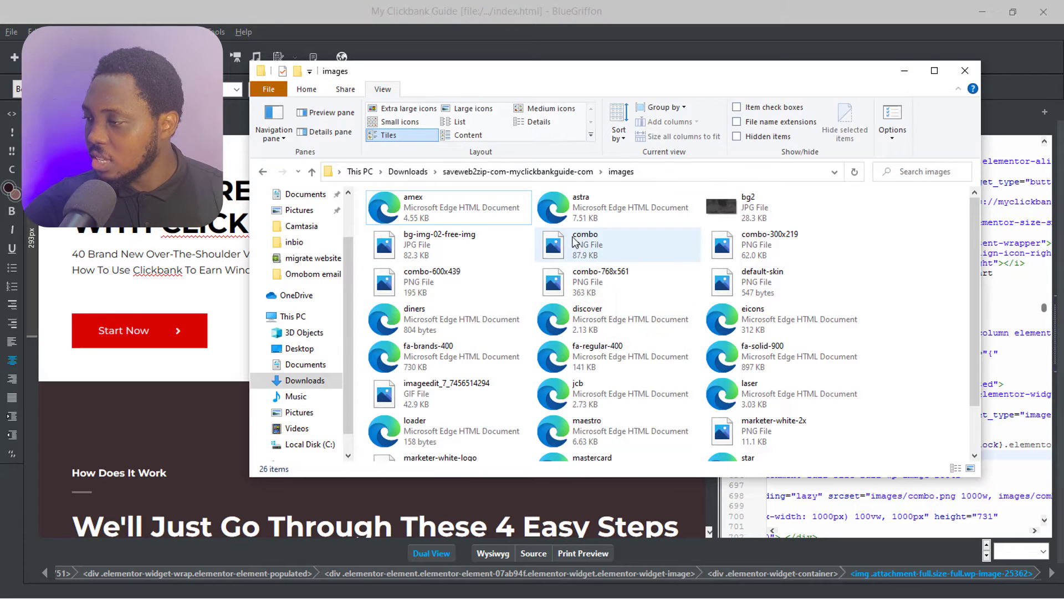
Copy the Clone Any Website to Figma Design image from Downloads into the site's images folder.
{"action": "mouse_move", "coordinate": [592, 246]}
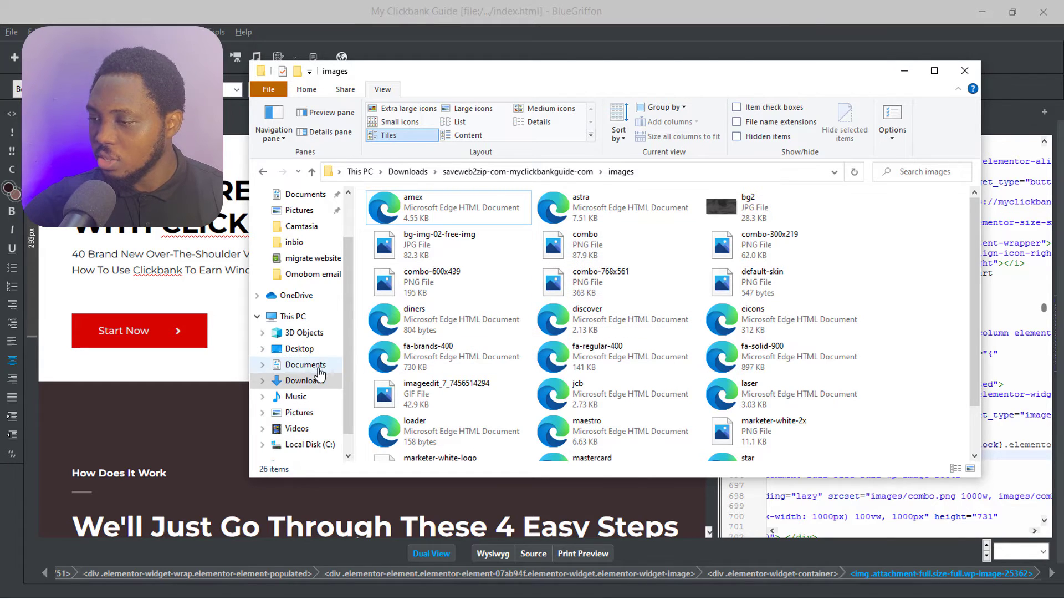
{"action": "left_click", "coordinate": [307, 380]}
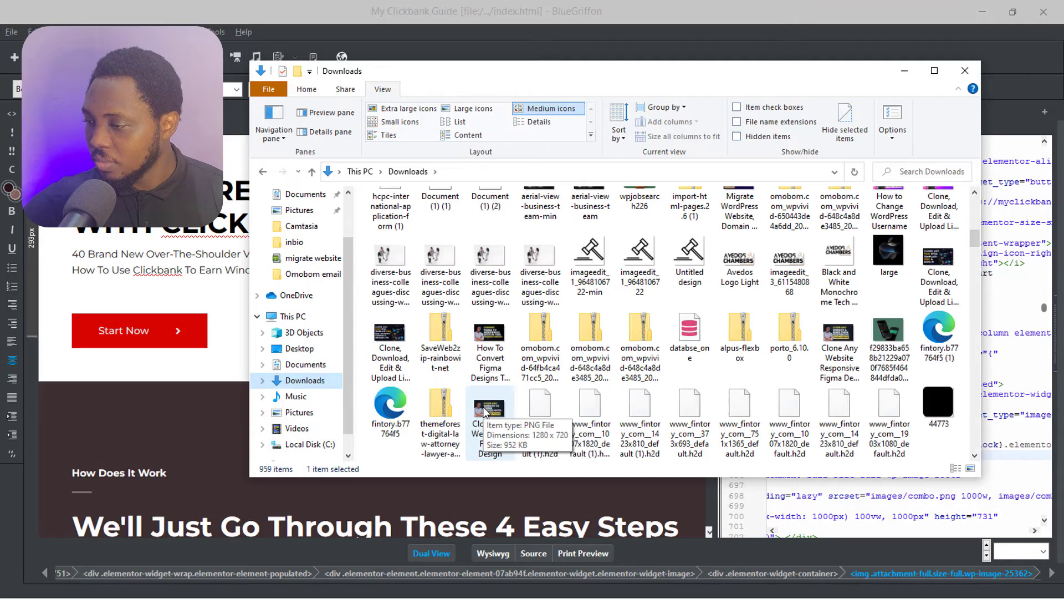
{"action": "left_click", "coordinate": [485, 410]}
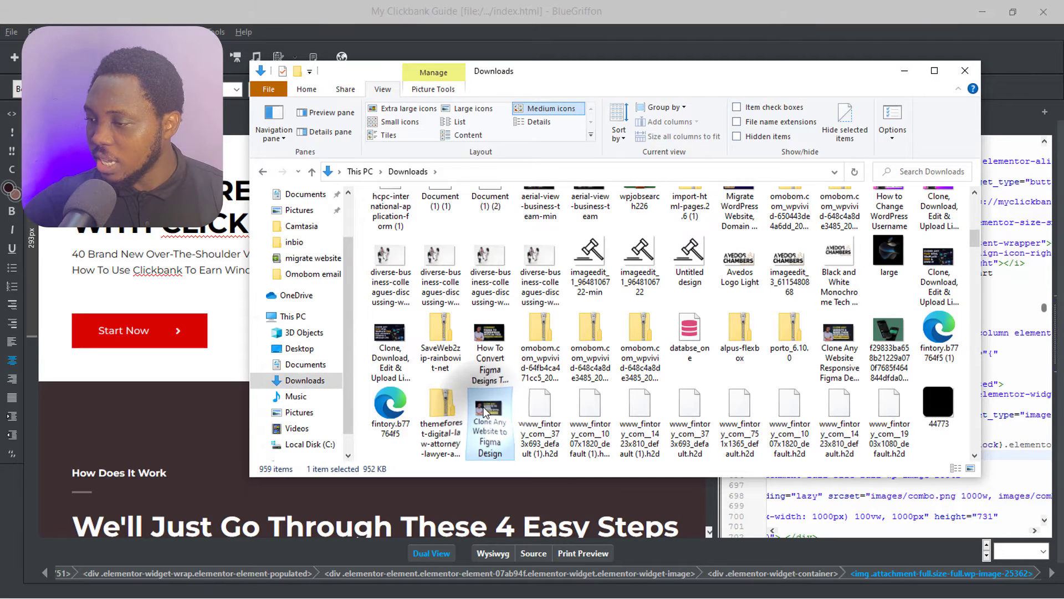
{"action": "right_click", "coordinate": [485, 411]}
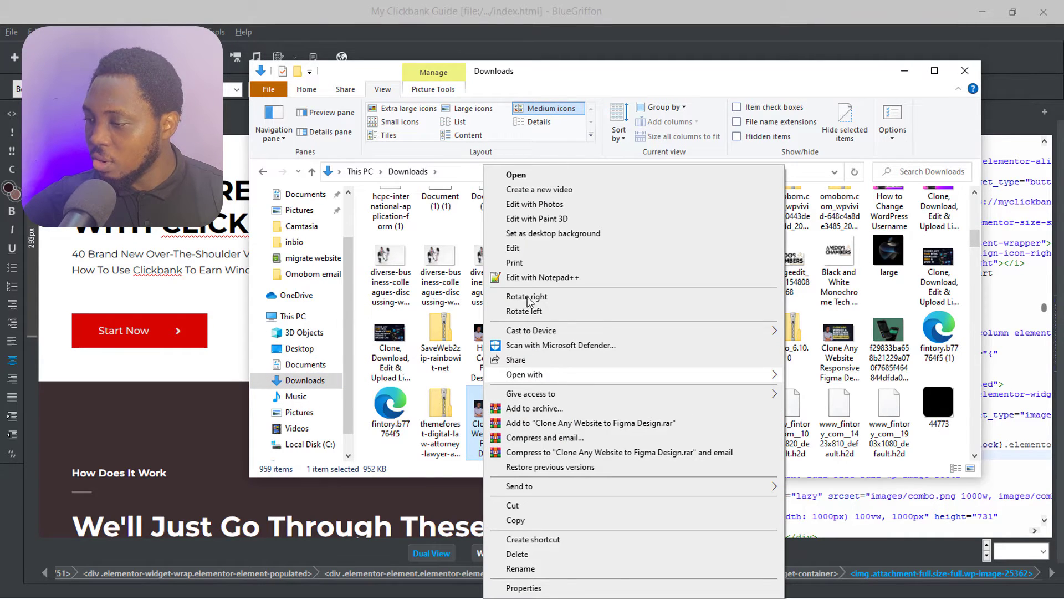
{"action": "left_click", "coordinate": [534, 521]}
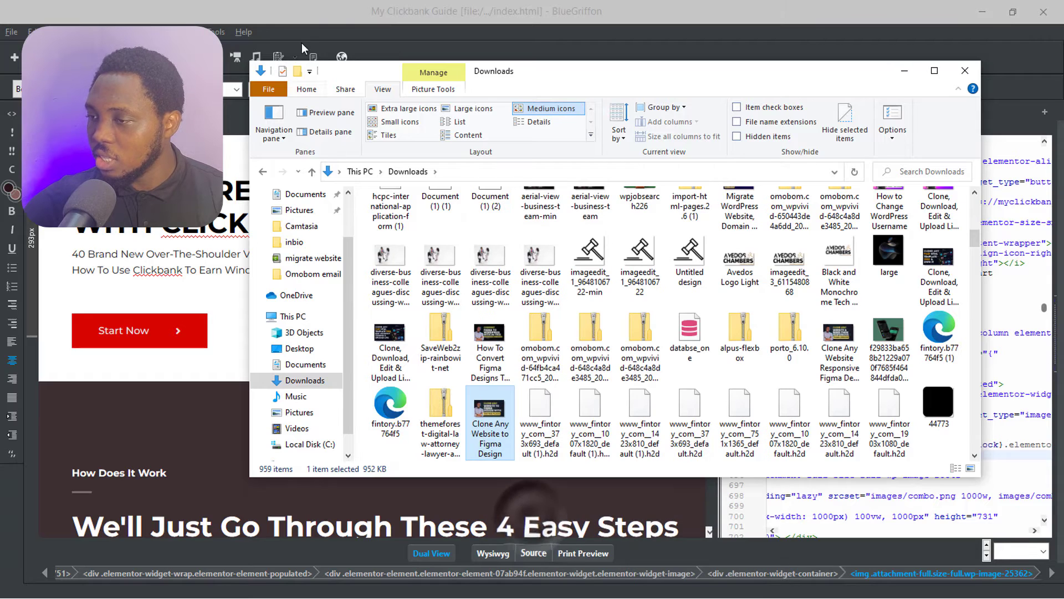
{"action": "left_click", "coordinate": [264, 174]}
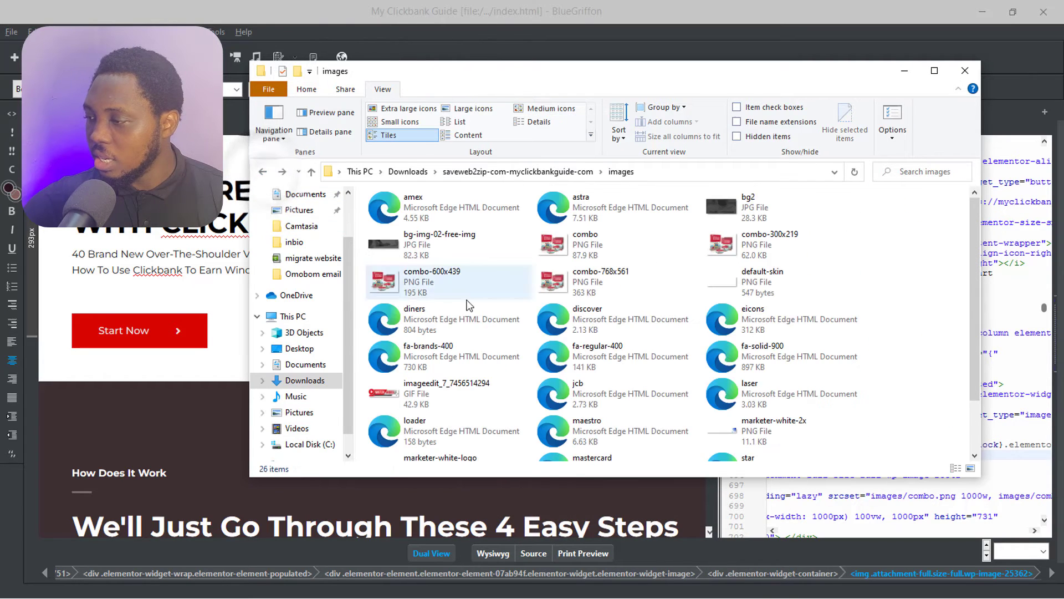
{"action": "right_click", "coordinate": [920, 363]}
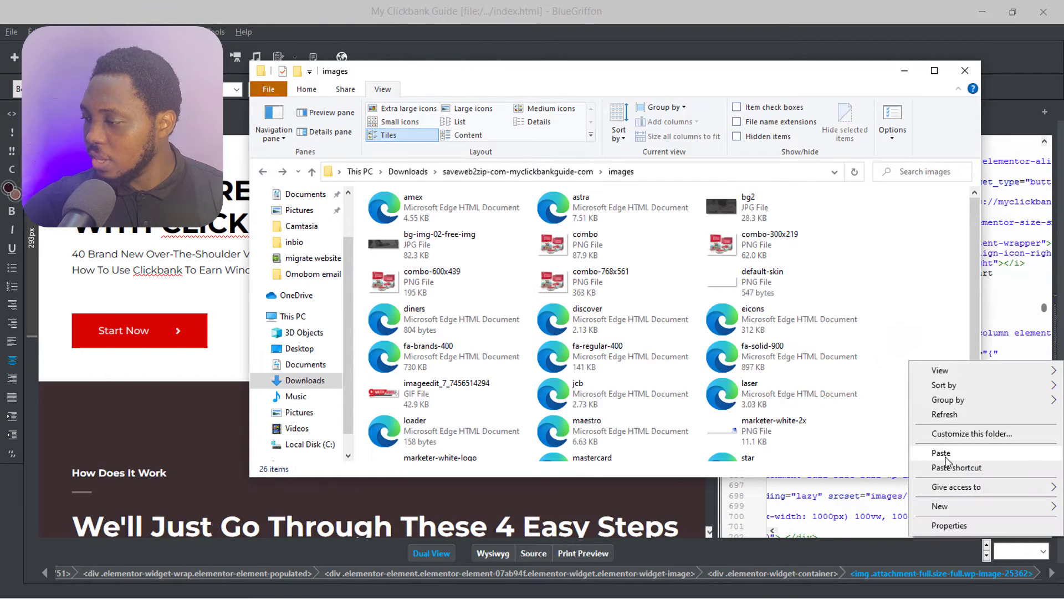
{"action": "left_click", "coordinate": [945, 453]}
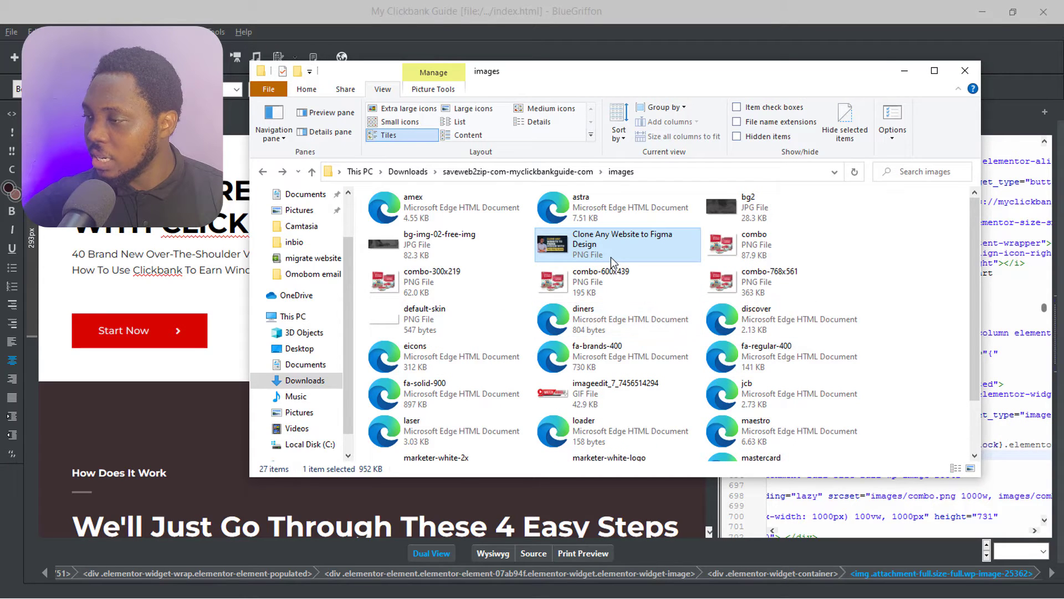
Rename the original combo image to combo-old.
{"action": "right_click", "coordinate": [780, 238]}
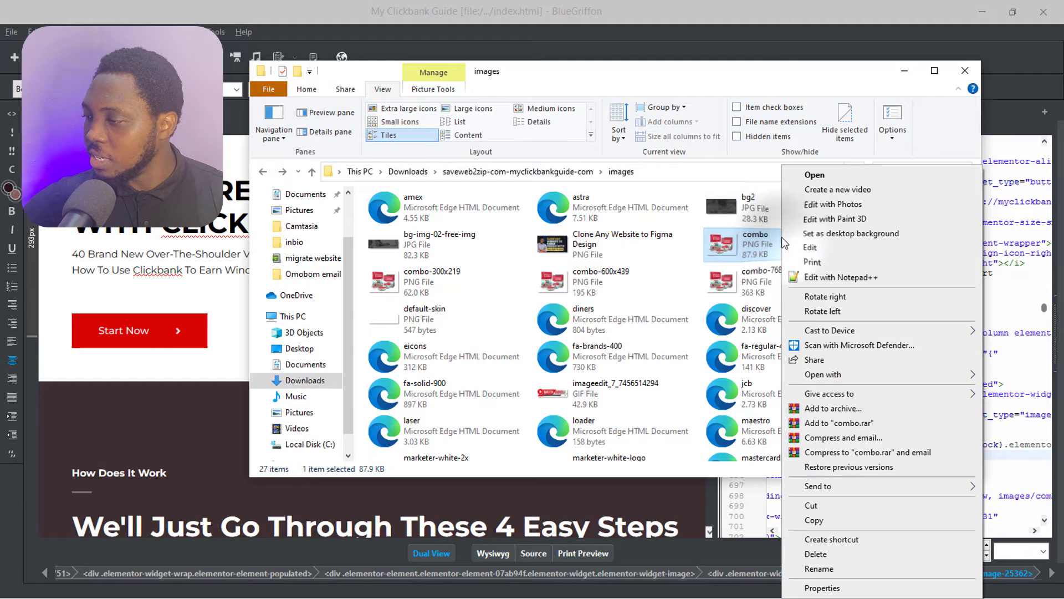
{"action": "mouse_move", "coordinate": [831, 331]}
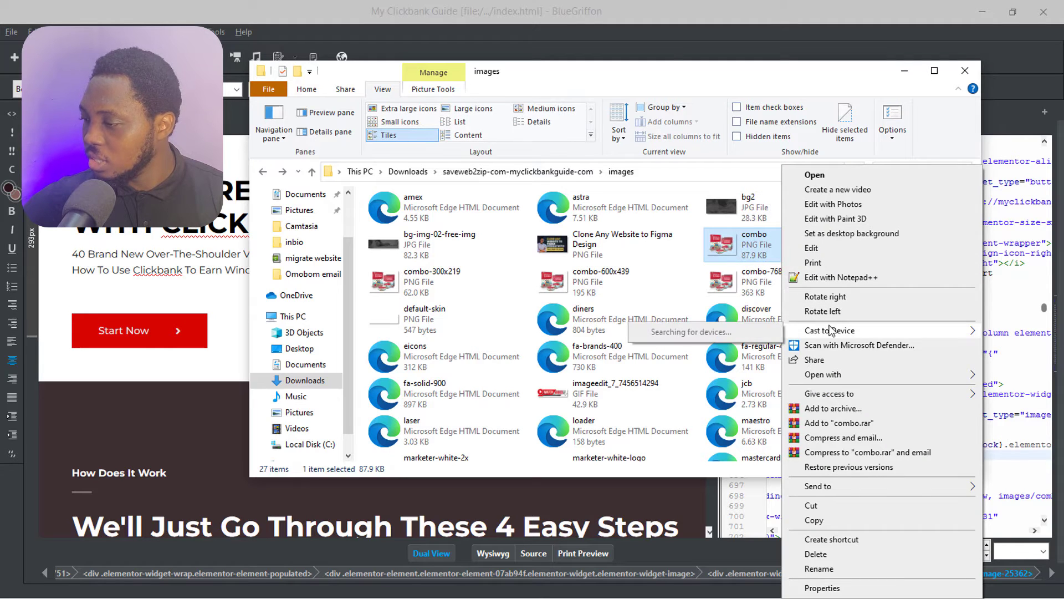
{"action": "left_click", "coordinate": [822, 568]}
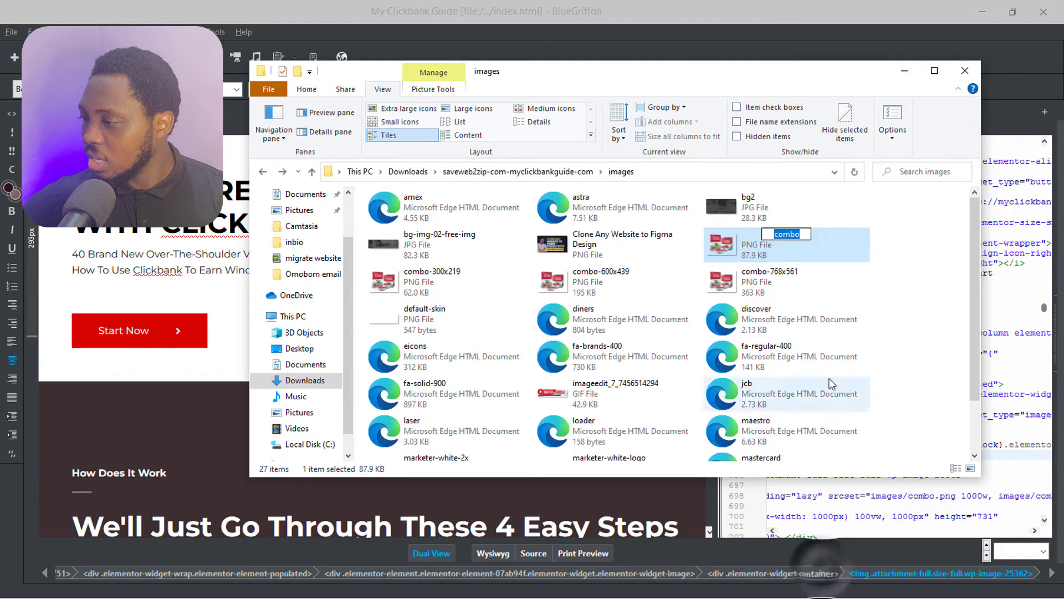
{"action": "left_click", "coordinate": [804, 233]}
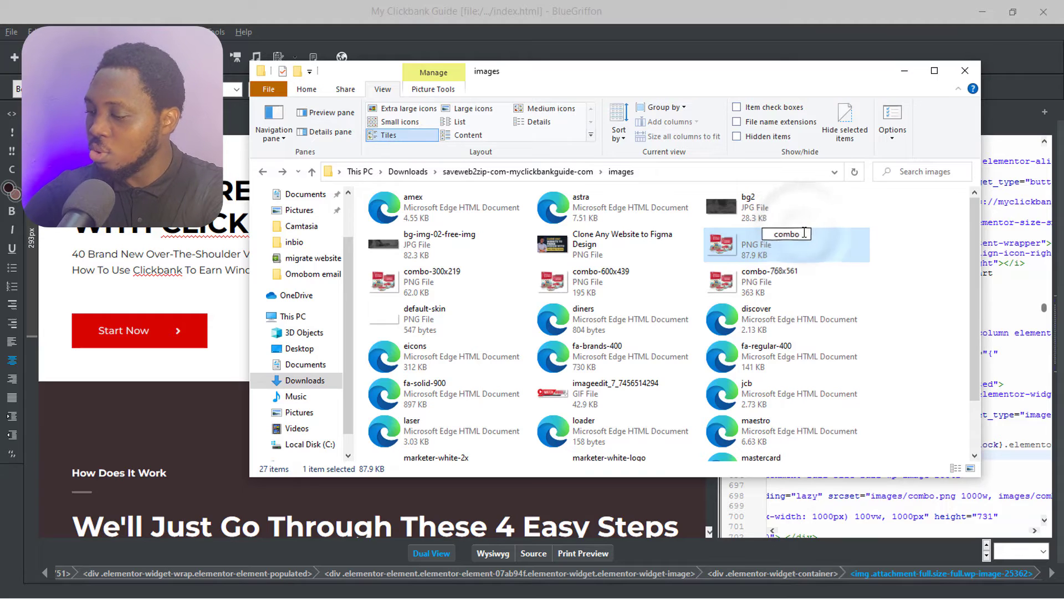
{"action": "type", "text": "-old"}
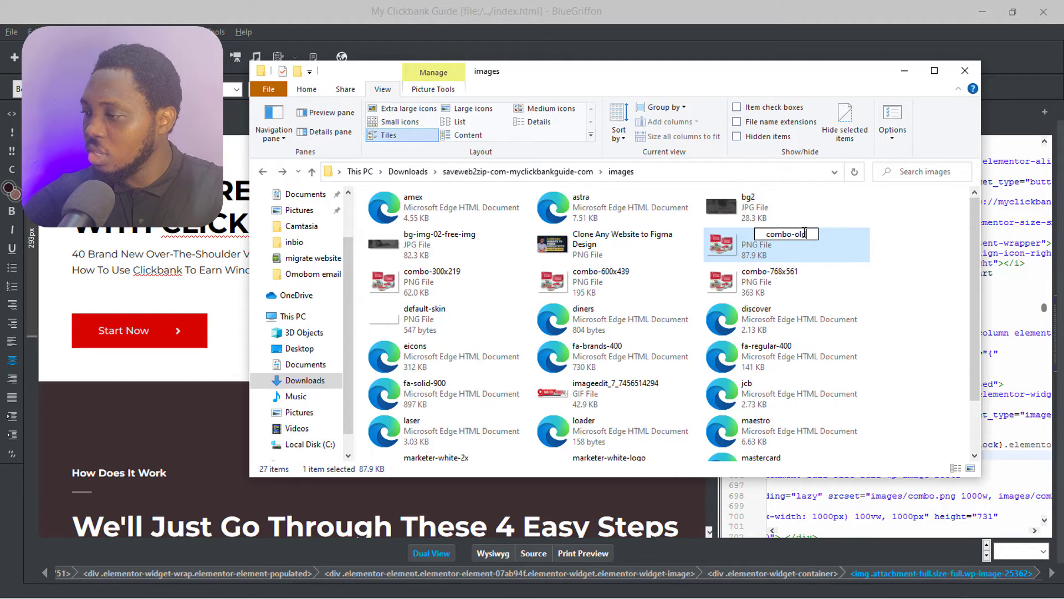
{"action": "key", "text": "Return"}
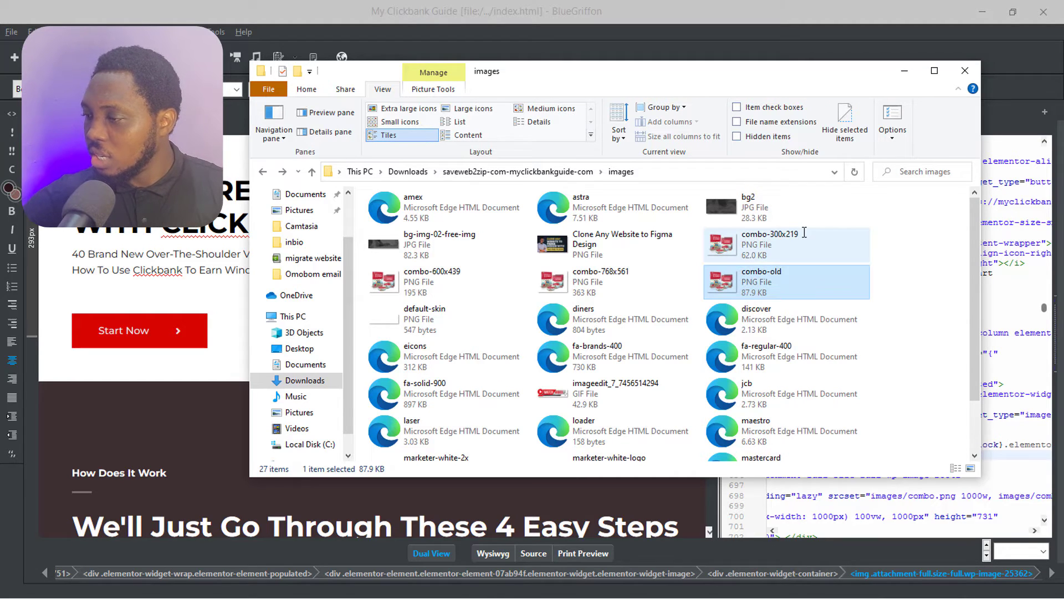
Rename the Figma design image to combo.
{"action": "left_click", "coordinate": [612, 259]}
{"action": "right_click", "coordinate": [611, 260]}
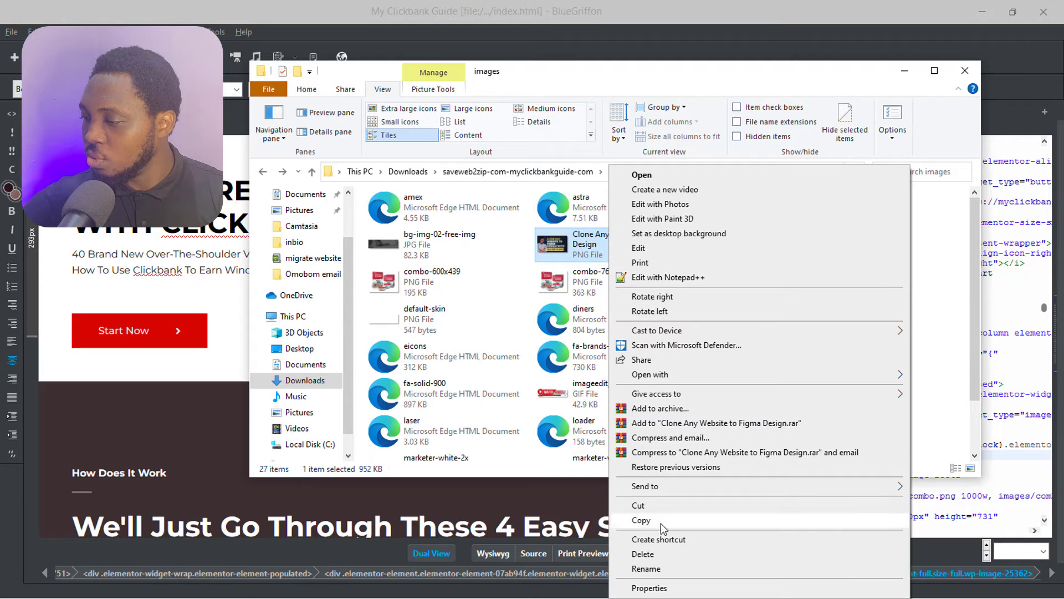
{"action": "left_click", "coordinate": [653, 568]}
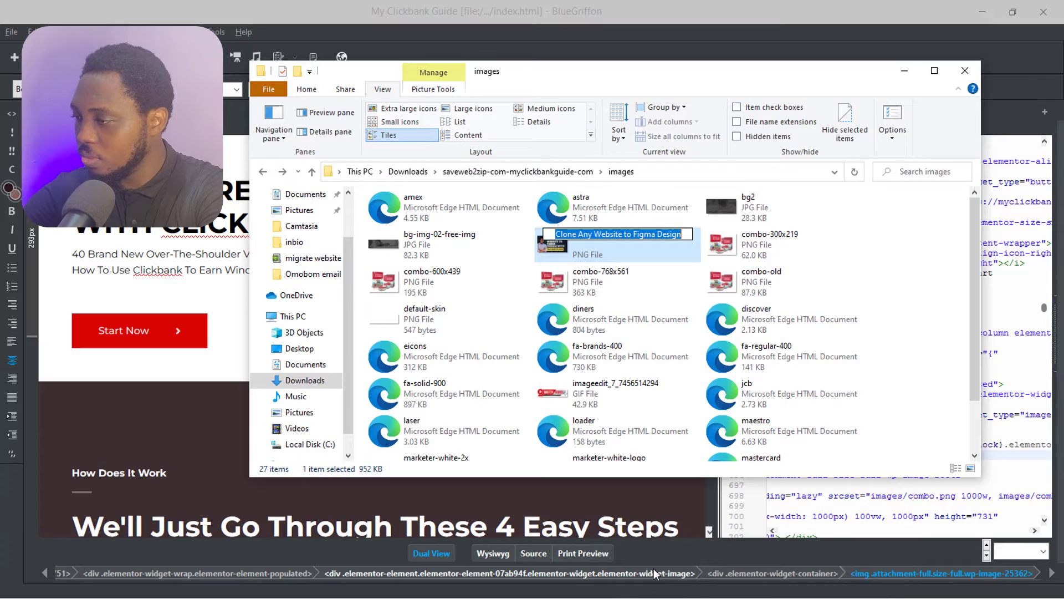
{"action": "type", "text": "combo"}
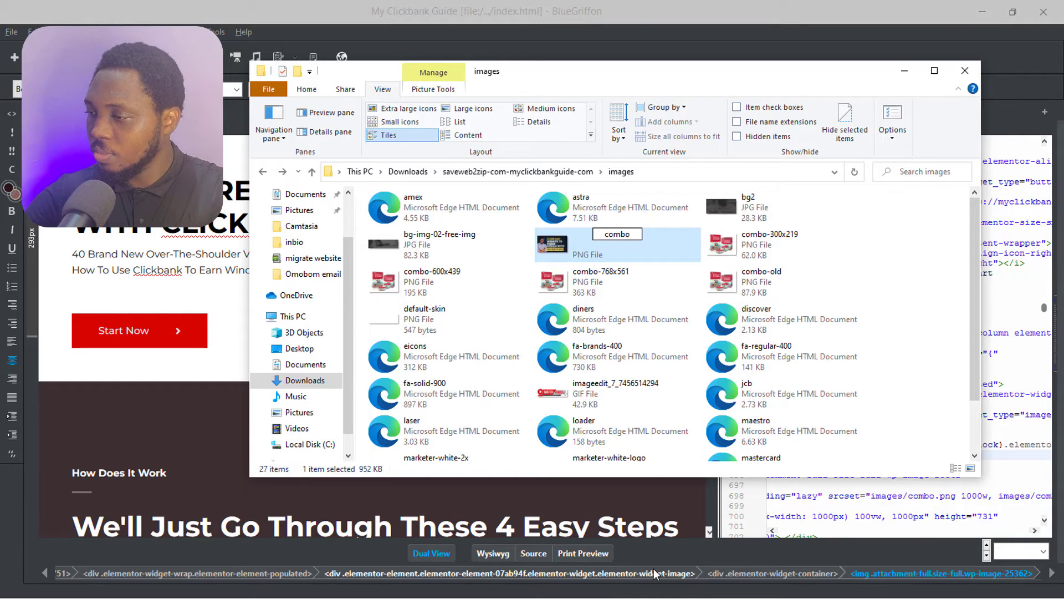
{"action": "key", "text": "Return"}
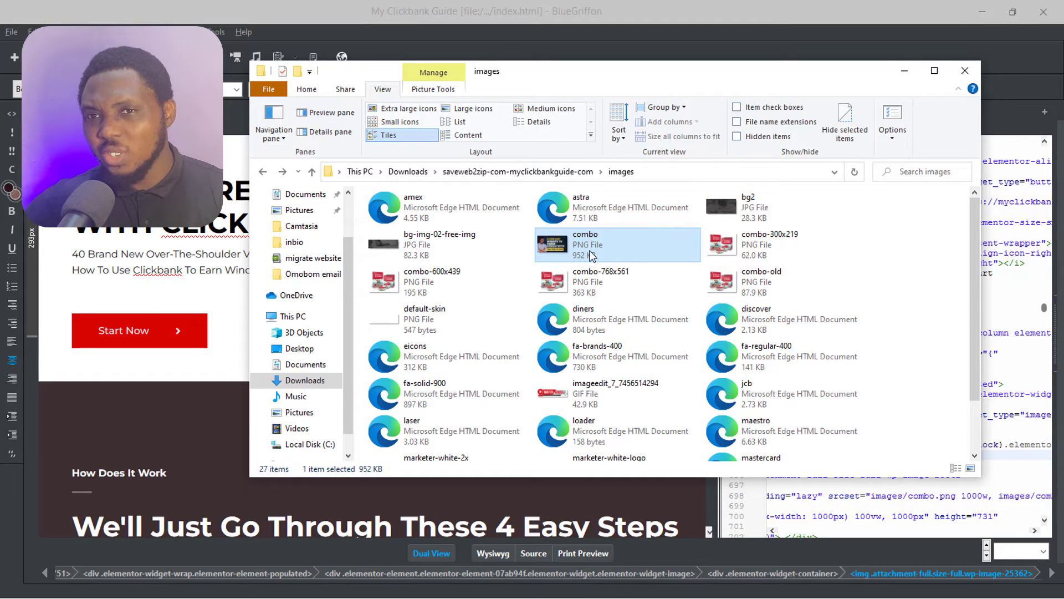
{"action": "mouse_move", "coordinate": [592, 256]}
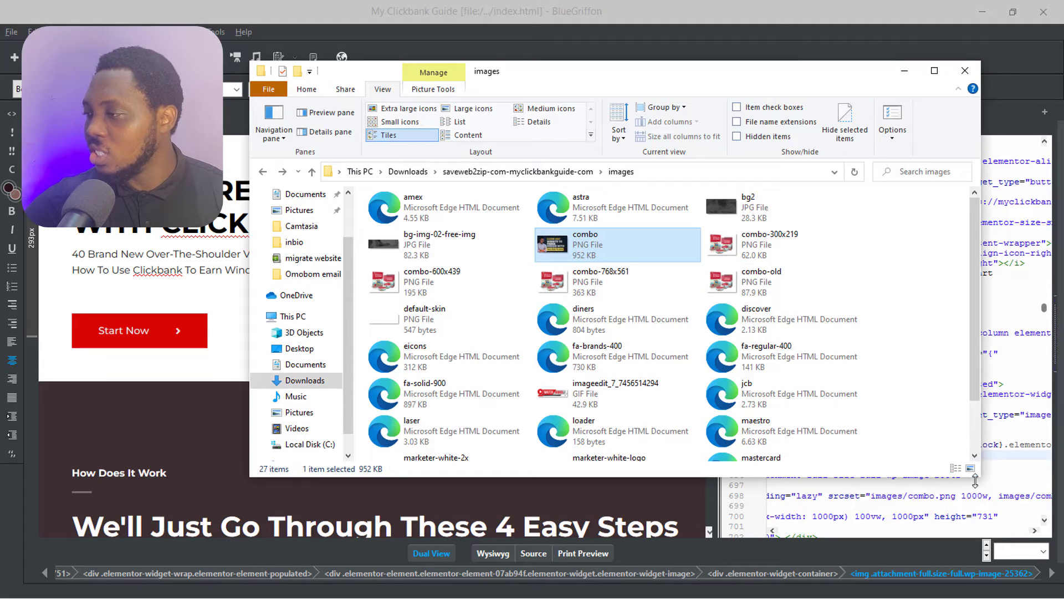
Change the hero button label from 'Start Now' to 'Start Today' and save index.html.
{"action": "left_click", "coordinate": [904, 70]}
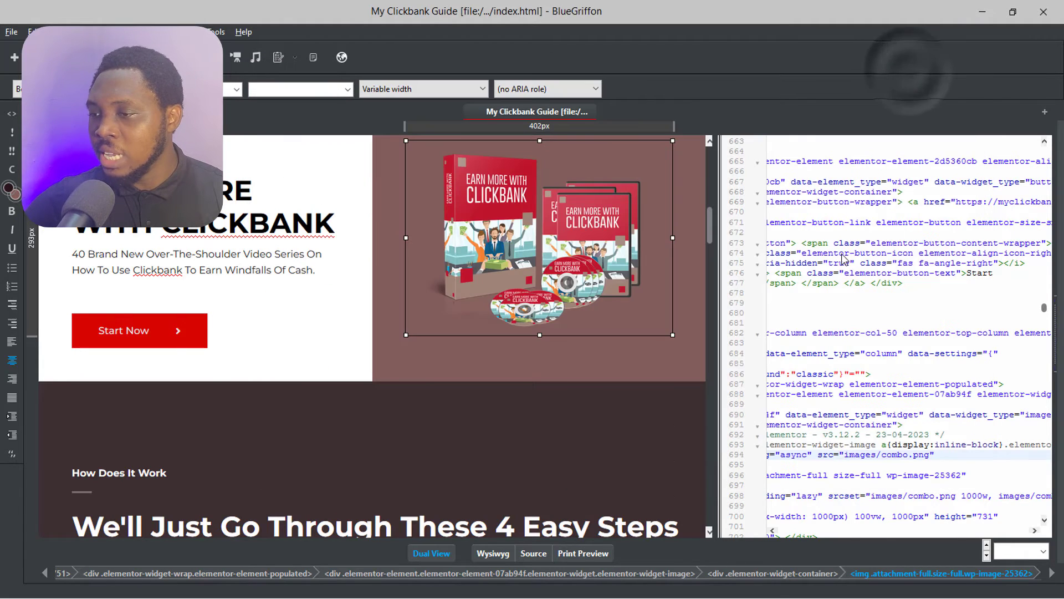
{"action": "scroll", "coordinate": [801, 283], "scroll_direction": "left", "scroll_amount": 5}
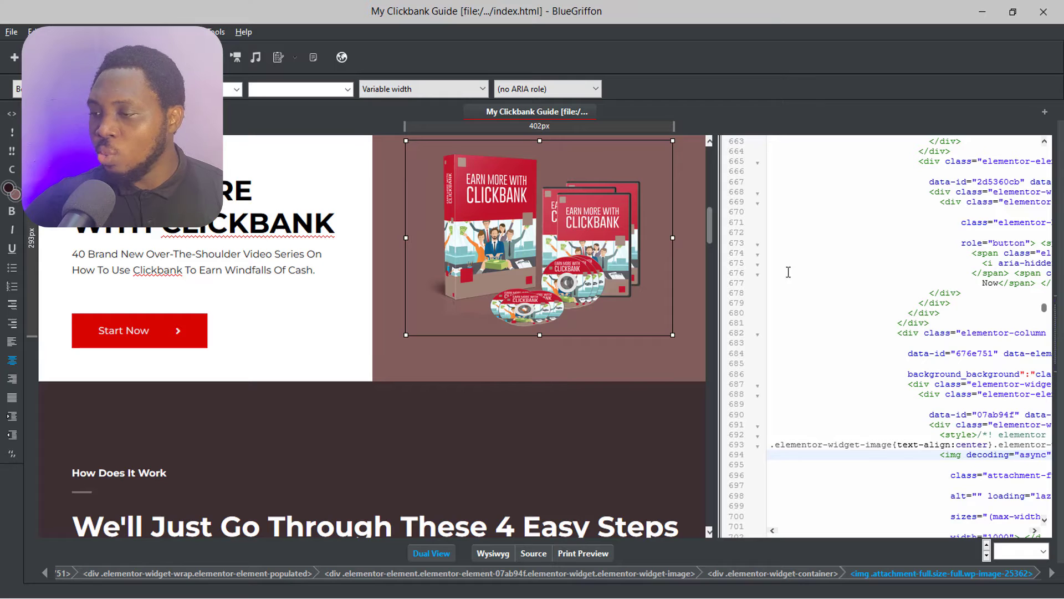
{"action": "left_click", "coordinate": [333, 235]}
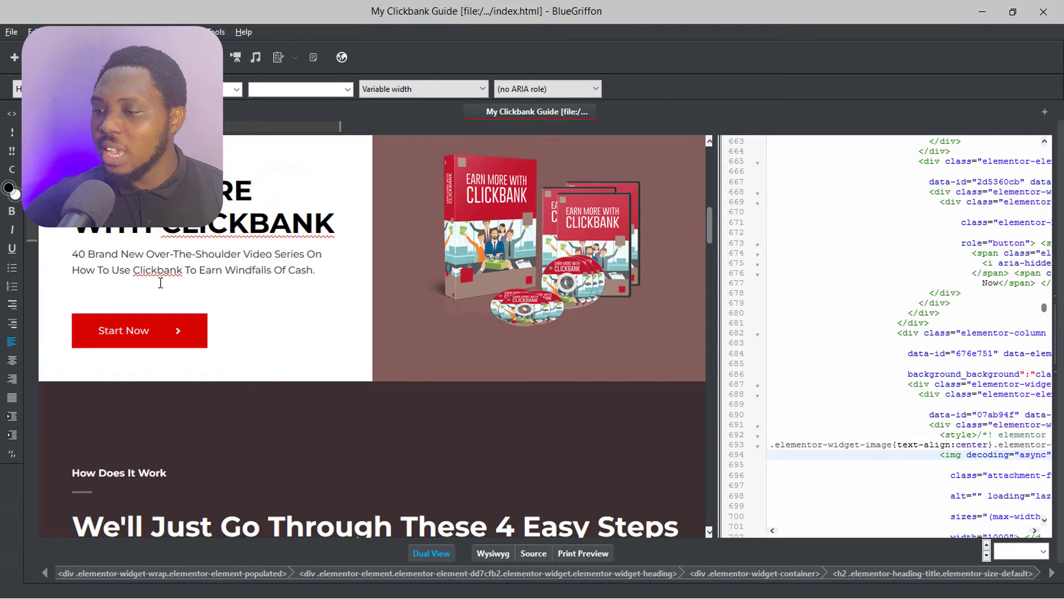
{"action": "left_click", "coordinate": [155, 337]}
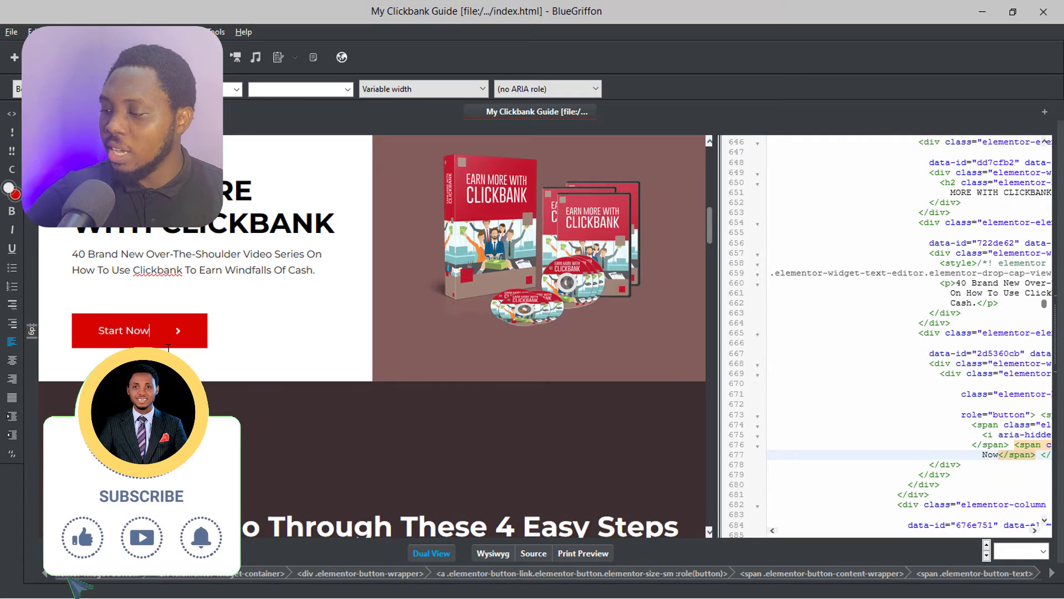
{"action": "key", "text": "BackSpace"}
{"action": "key", "text": "BackSpace"}
{"action": "key", "text": "BackSpace"}
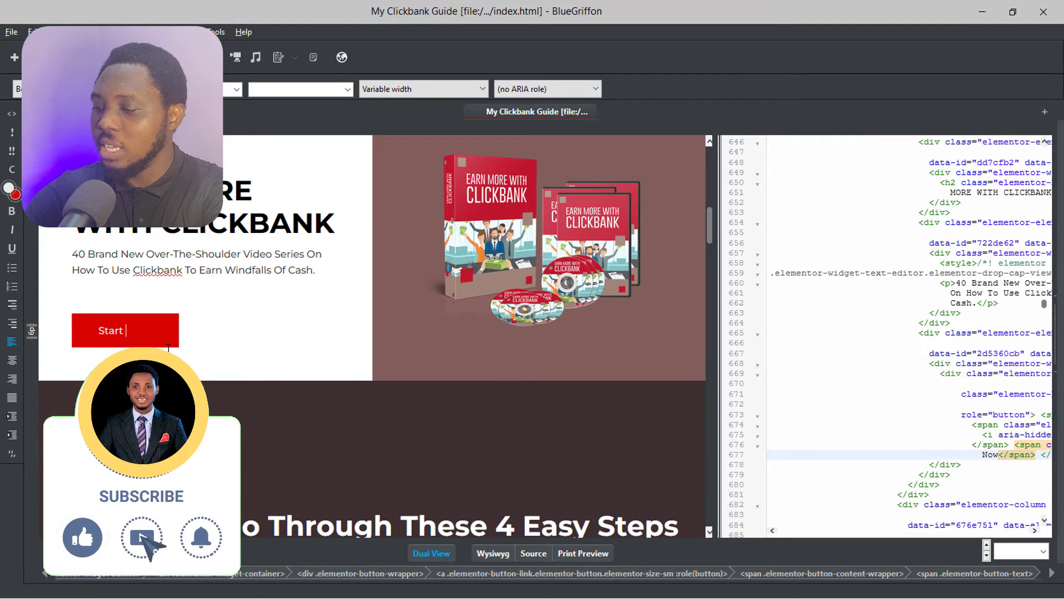
{"action": "type", "text": "Today"}
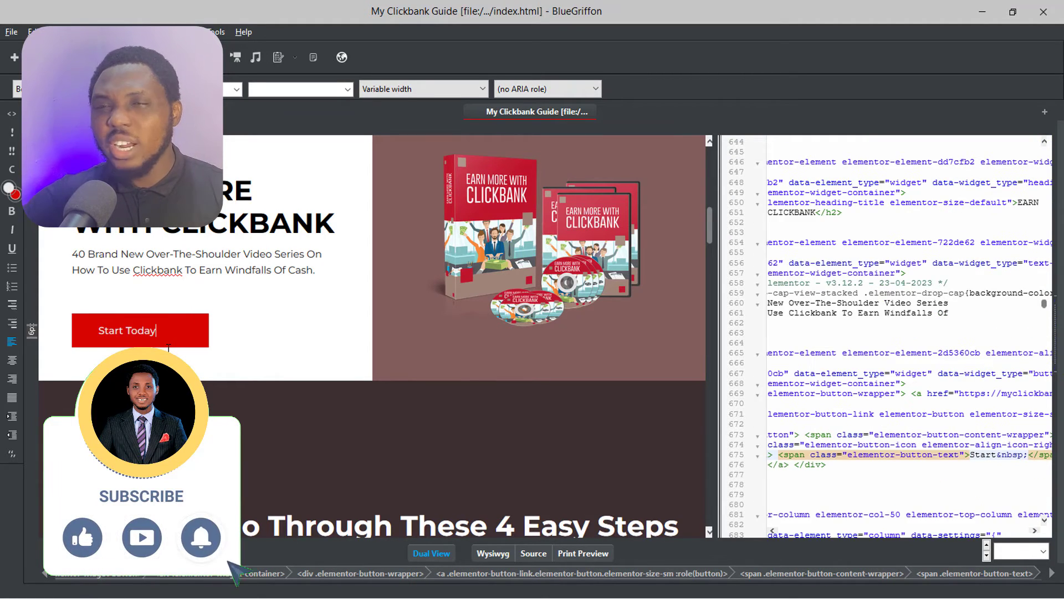
{"action": "scroll", "coordinate": [317, 373], "scroll_direction": "down", "scroll_amount": 10}
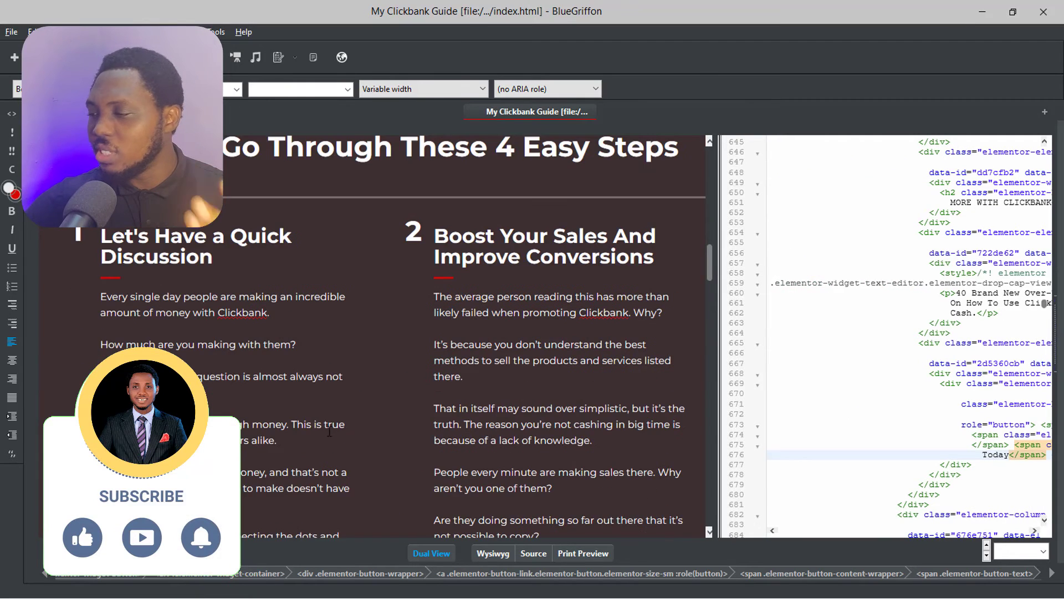
{"action": "scroll", "coordinate": [317, 374], "scroll_direction": "down", "scroll_amount": 3}
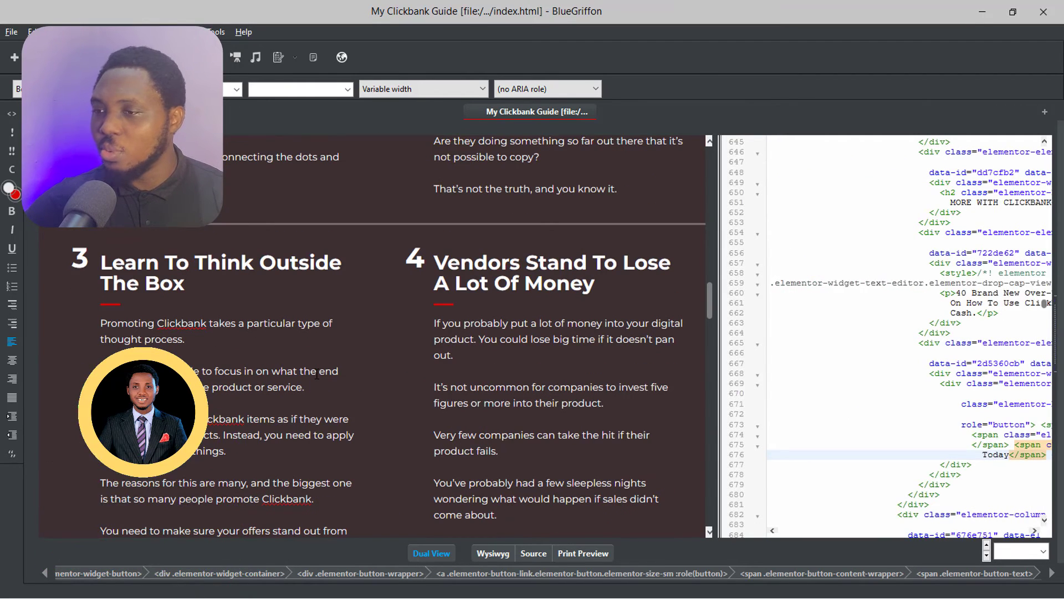
{"action": "left_click", "coordinate": [11, 32]}
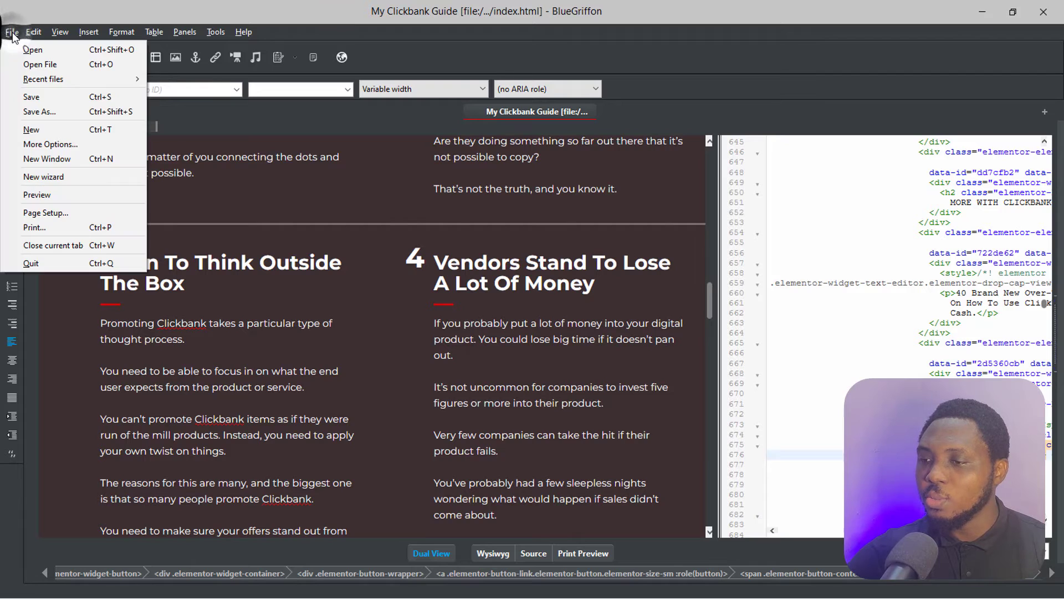
{"action": "left_click", "coordinate": [41, 98]}
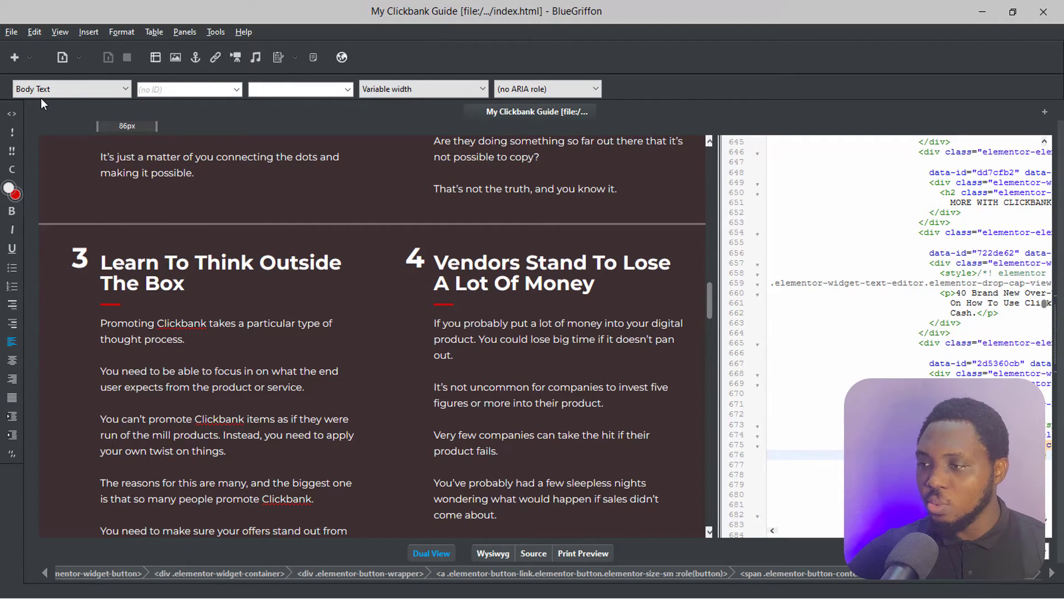
Reload the local My Clickbank Guide page in Opera to check the new image and button.
{"action": "left_click", "coordinate": [981, 11]}
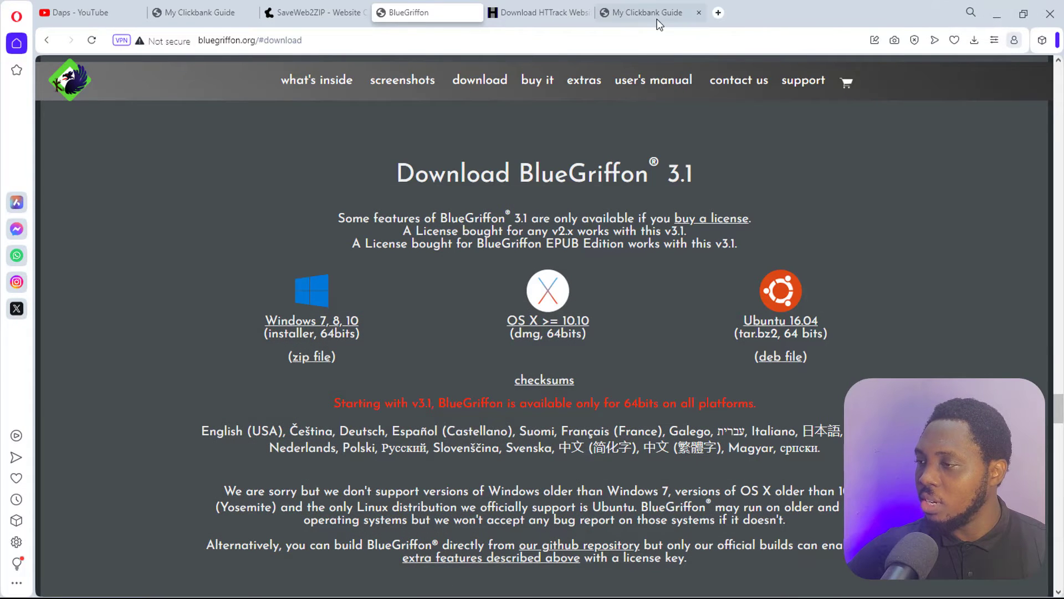
{"action": "left_click", "coordinate": [632, 13]}
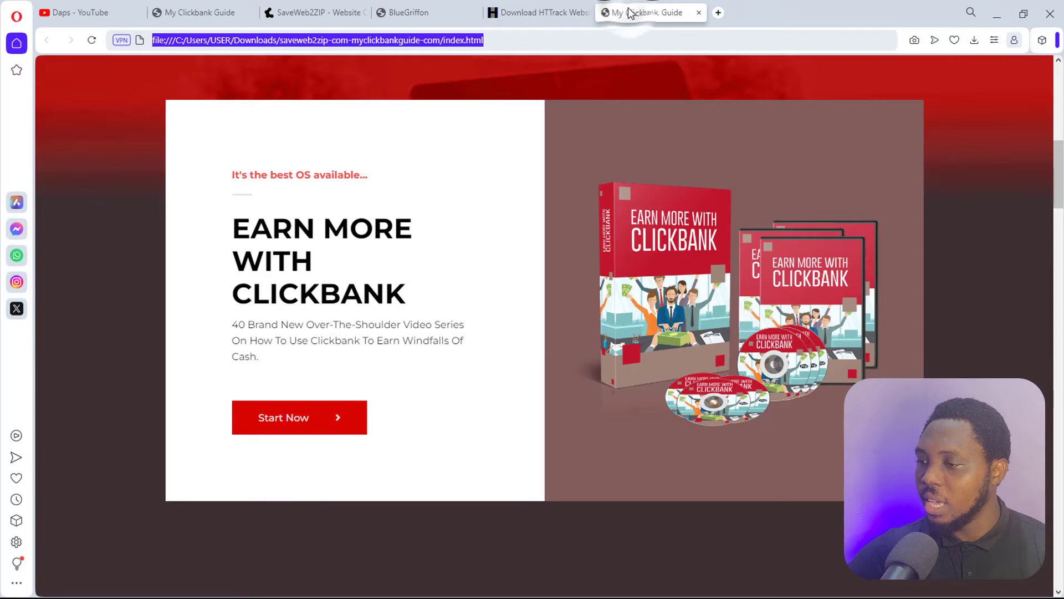
{"action": "left_click", "coordinate": [92, 40]}
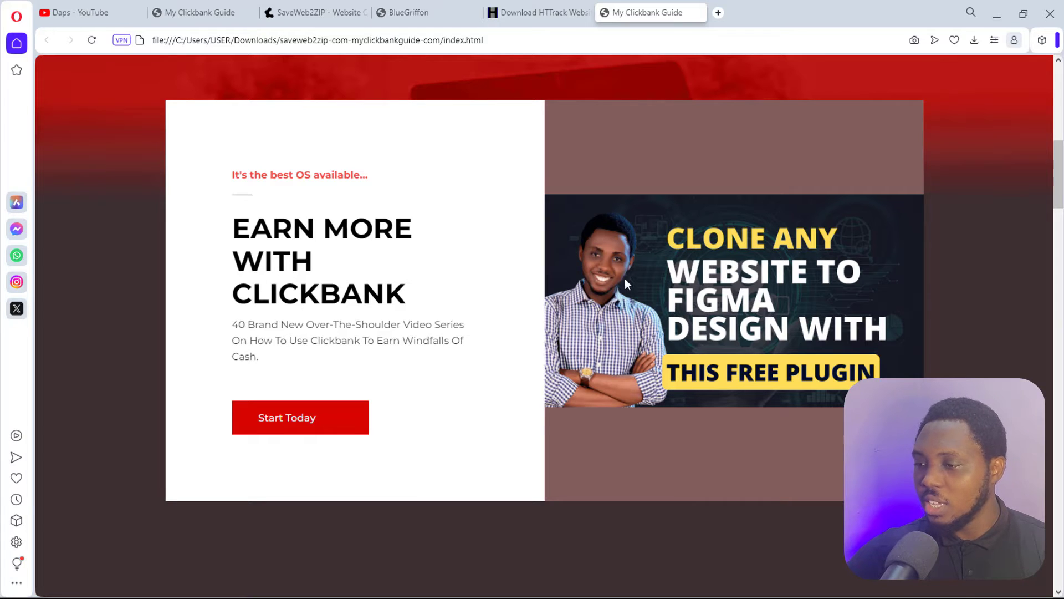
{"action": "scroll", "coordinate": [629, 277], "scroll_direction": "down", "scroll_amount": 3}
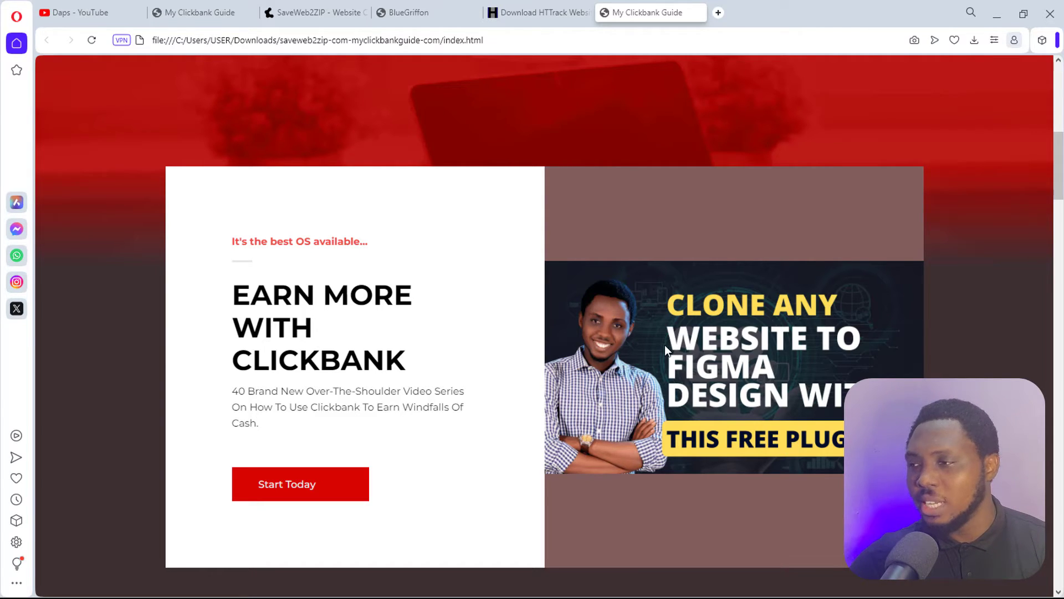
{"action": "scroll", "coordinate": [664, 345], "scroll_direction": "up", "scroll_amount": 10}
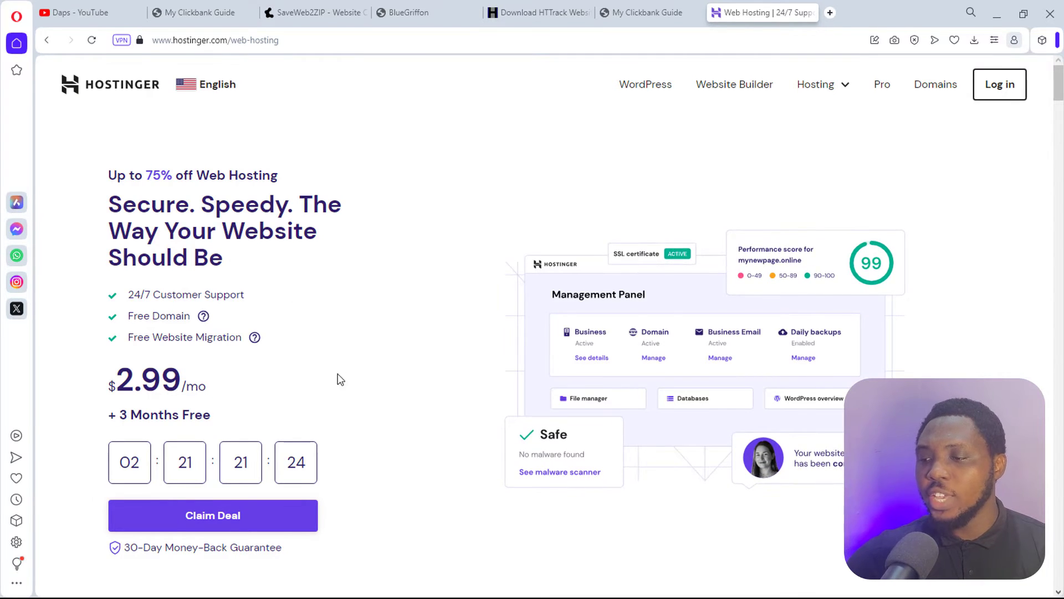
Review Hostinger's plans (Single $1.99, Premium $2.99, Business $3.99, Cloud Startup $8.99) and expand the Hosting menu.
{"action": "left_click_drag", "start_coordinate": [219, 414], "coordinate": [159, 415]}
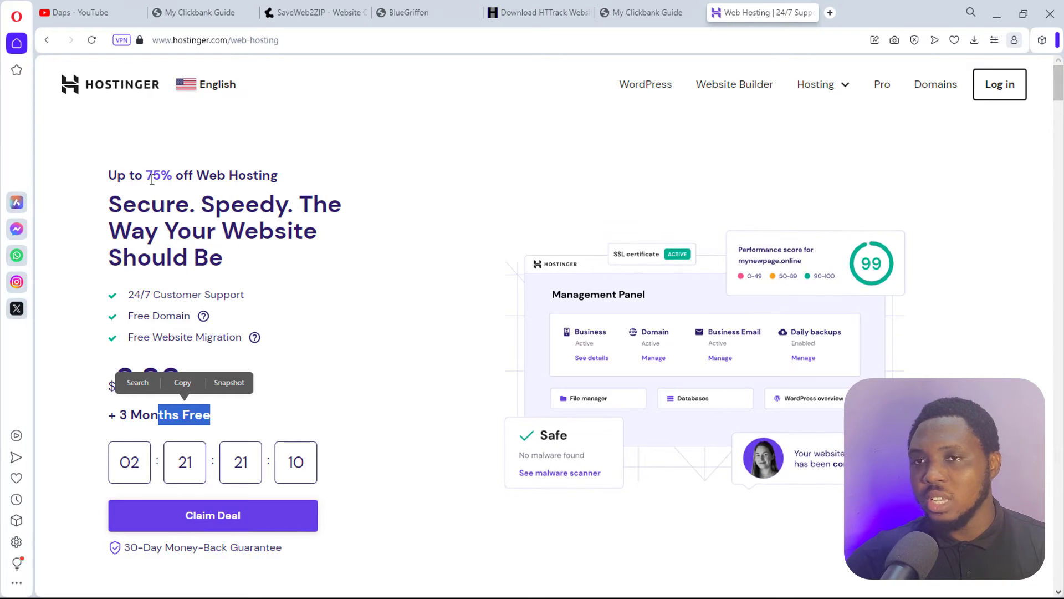
{"action": "scroll", "coordinate": [166, 249], "scroll_direction": "down", "scroll_amount": 4}
{"action": "scroll", "coordinate": [226, 314], "scroll_direction": "down", "scroll_amount": 6}
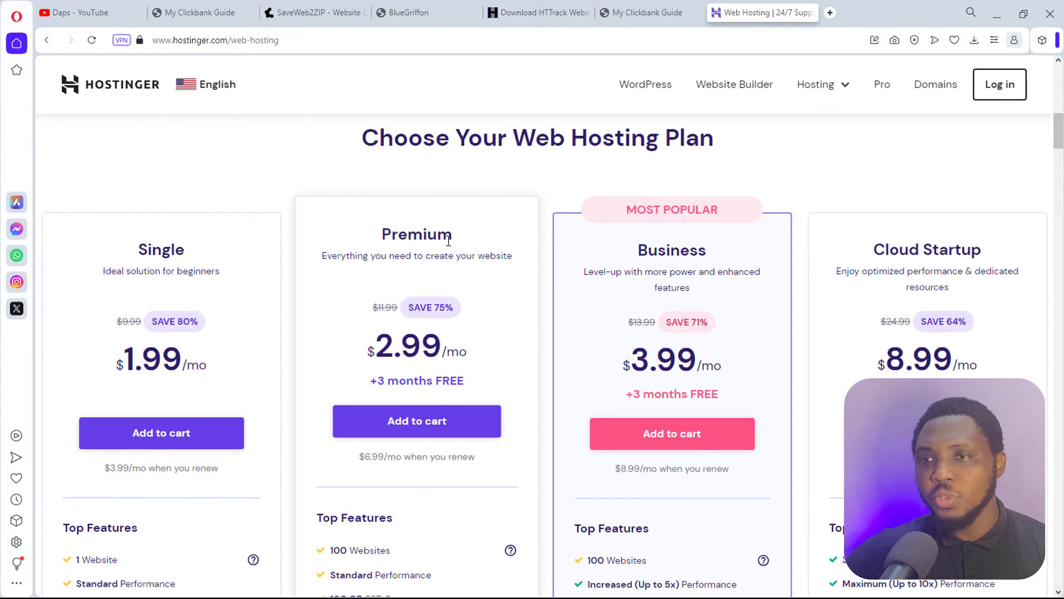
{"action": "scroll", "coordinate": [448, 240], "scroll_direction": "down", "scroll_amount": 3}
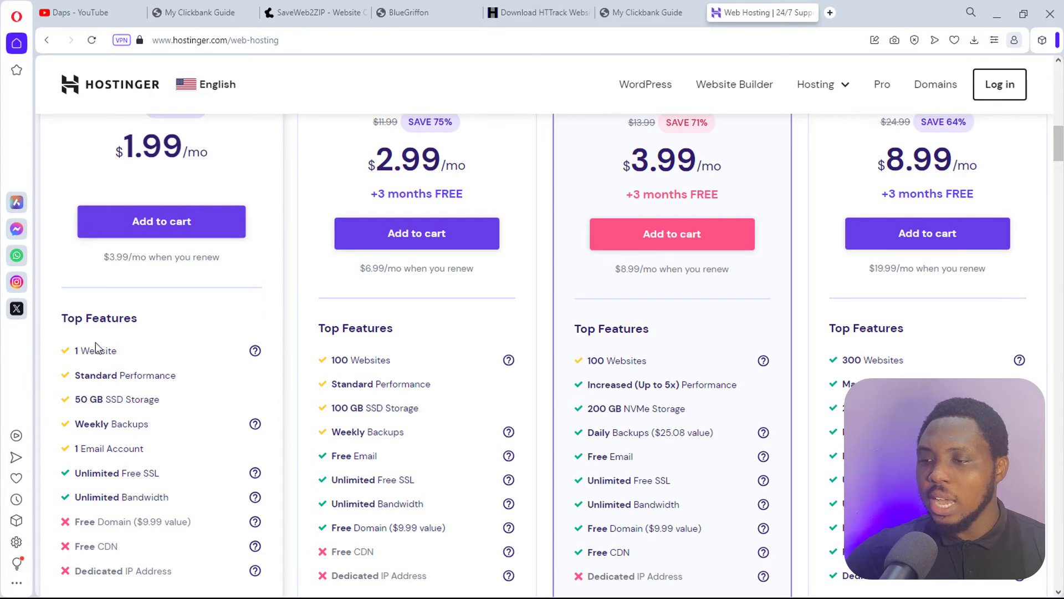
{"action": "scroll", "coordinate": [121, 338], "scroll_direction": "up", "scroll_amount": 4}
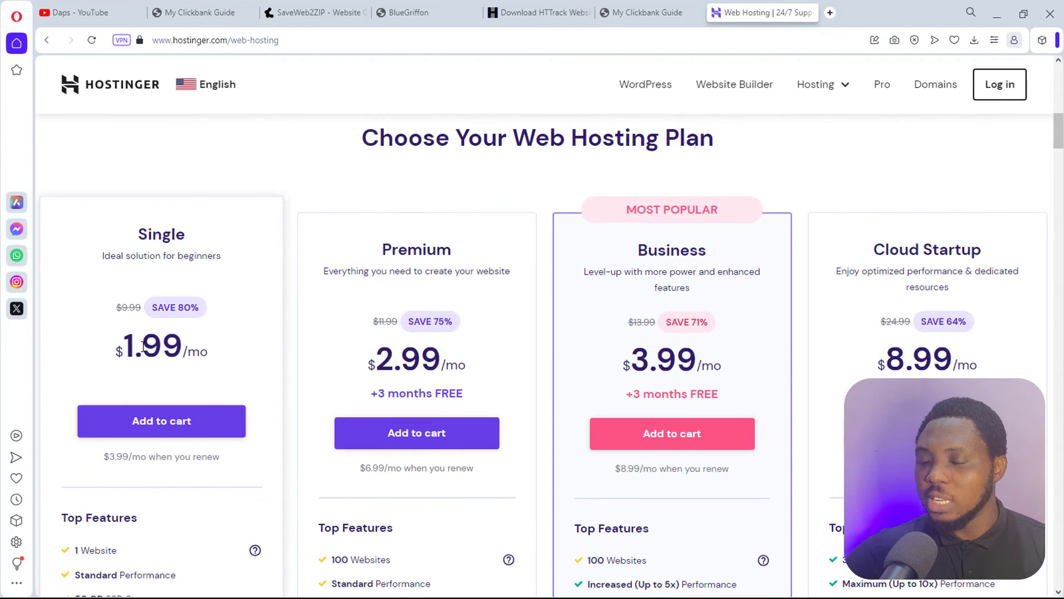
{"action": "scroll", "coordinate": [140, 353], "scroll_direction": "down", "scroll_amount": 1}
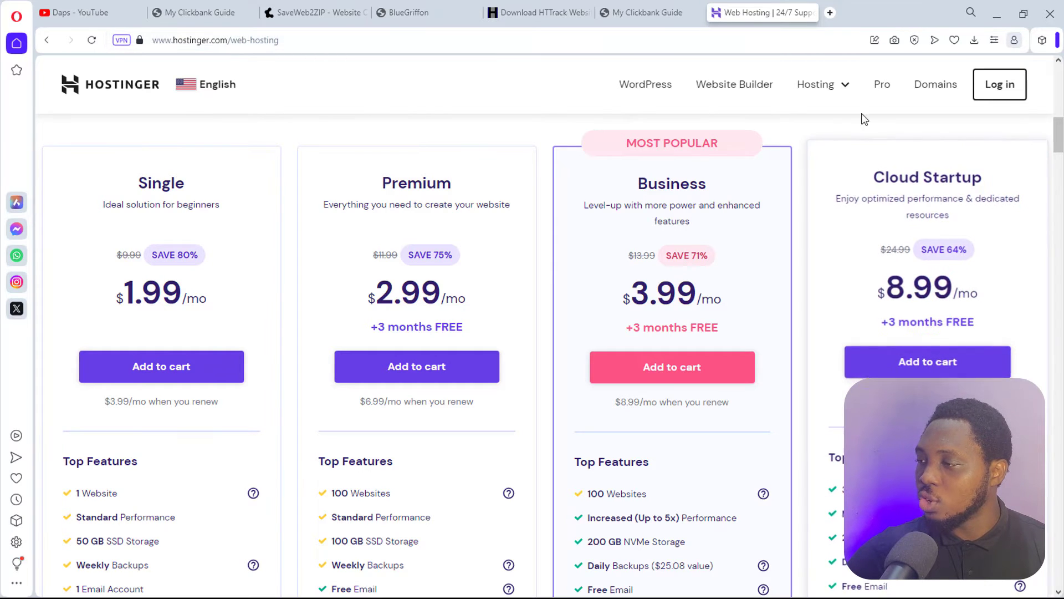
{"action": "left_click", "coordinate": [844, 90]}
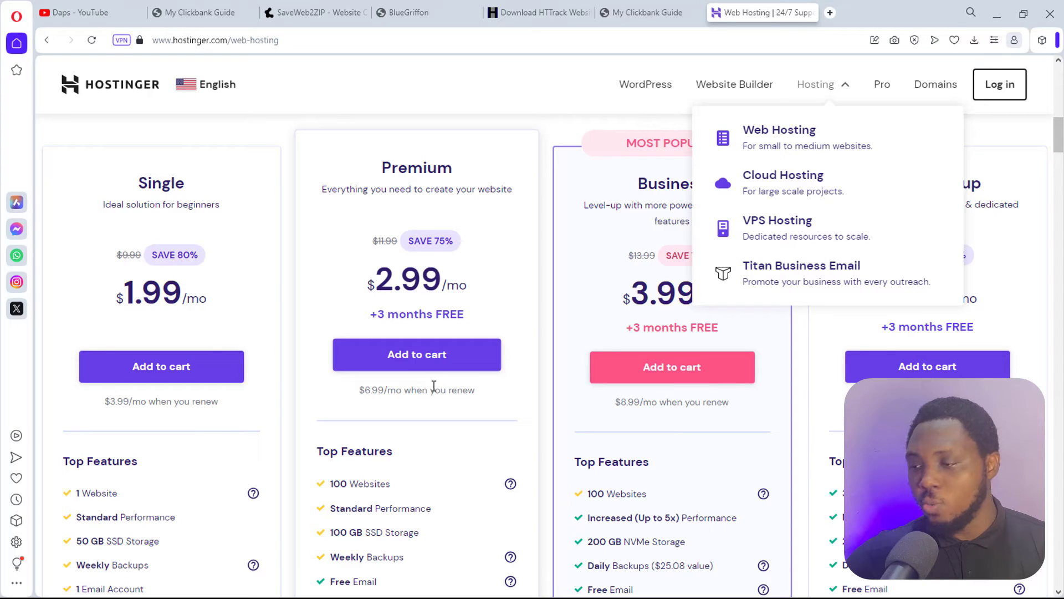
Add the Premium Web Hosting plan to the cart.
{"action": "left_click", "coordinate": [444, 356]}
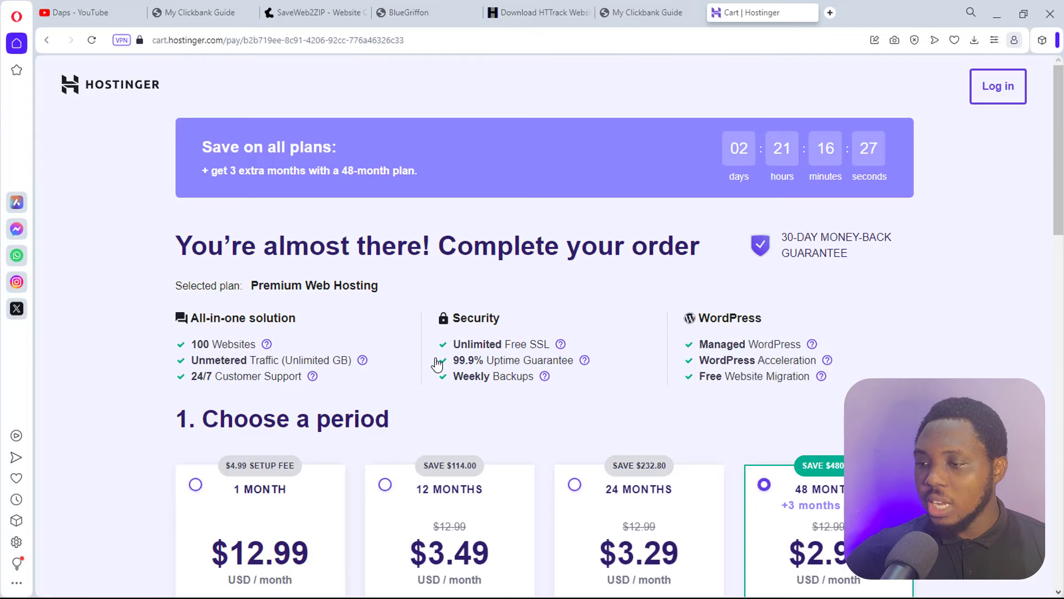
{"action": "scroll", "coordinate": [437, 364], "scroll_direction": "down", "scroll_amount": 3}
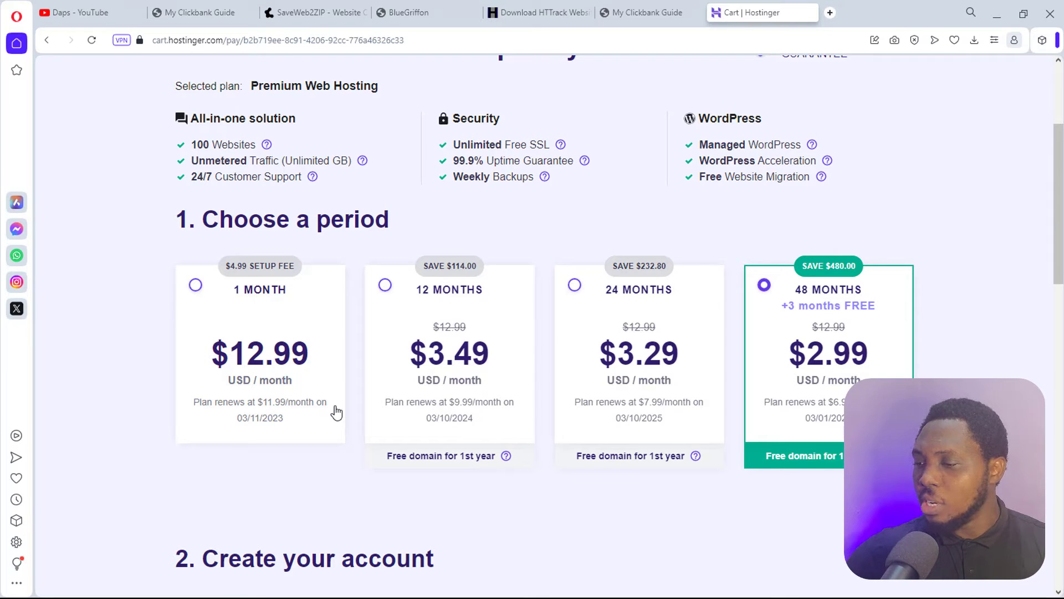
{"action": "scroll", "coordinate": [336, 412], "scroll_direction": "down", "scroll_amount": 12}
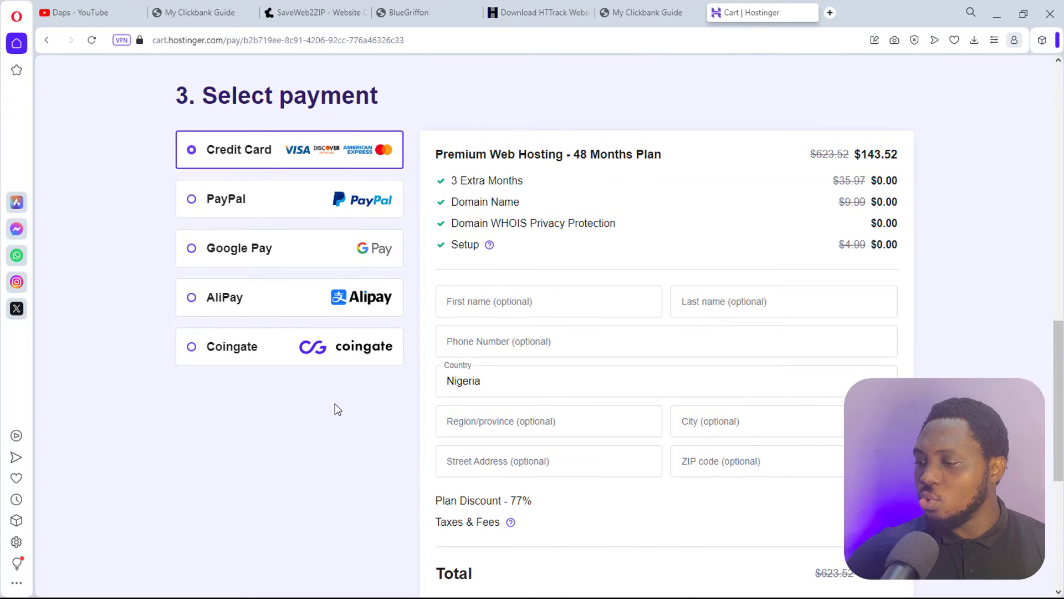
{"action": "scroll", "coordinate": [335, 404], "scroll_direction": "down", "scroll_amount": 1}
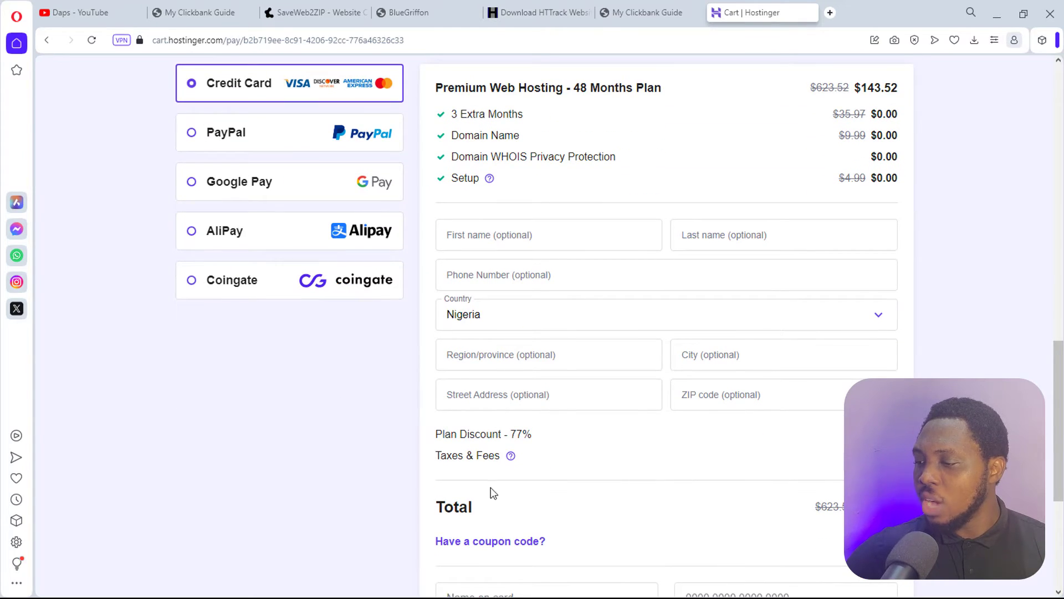
Apply the coupon code DAPS, bringing the 48-month total to $129.17.
{"action": "left_click", "coordinate": [501, 541]}
{"action": "scroll", "coordinate": [505, 546], "scroll_direction": "down", "scroll_amount": 2}
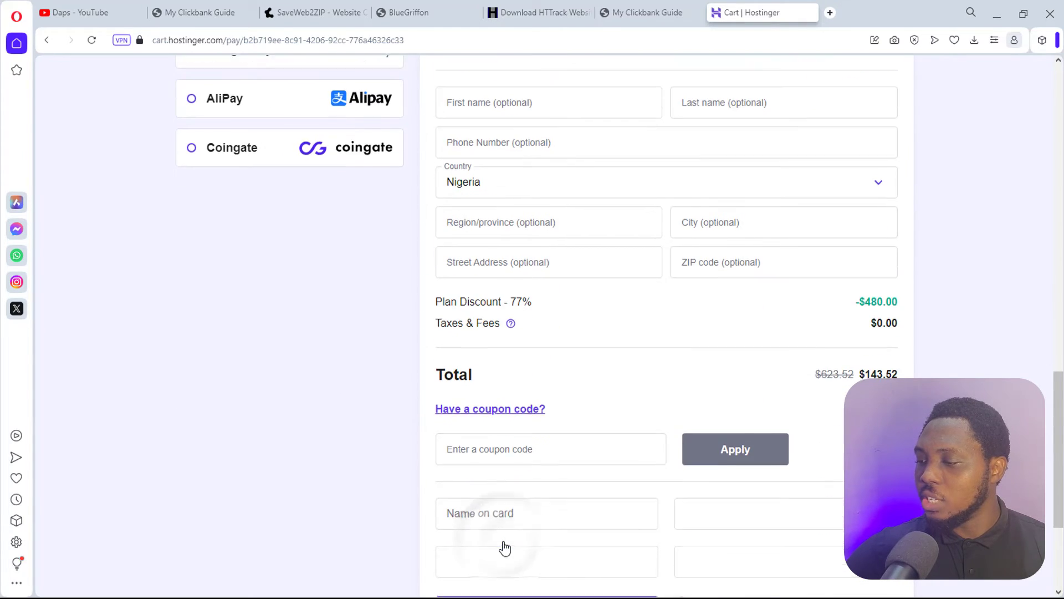
{"action": "left_click", "coordinate": [483, 449]}
{"action": "type", "text": "DAPS"}
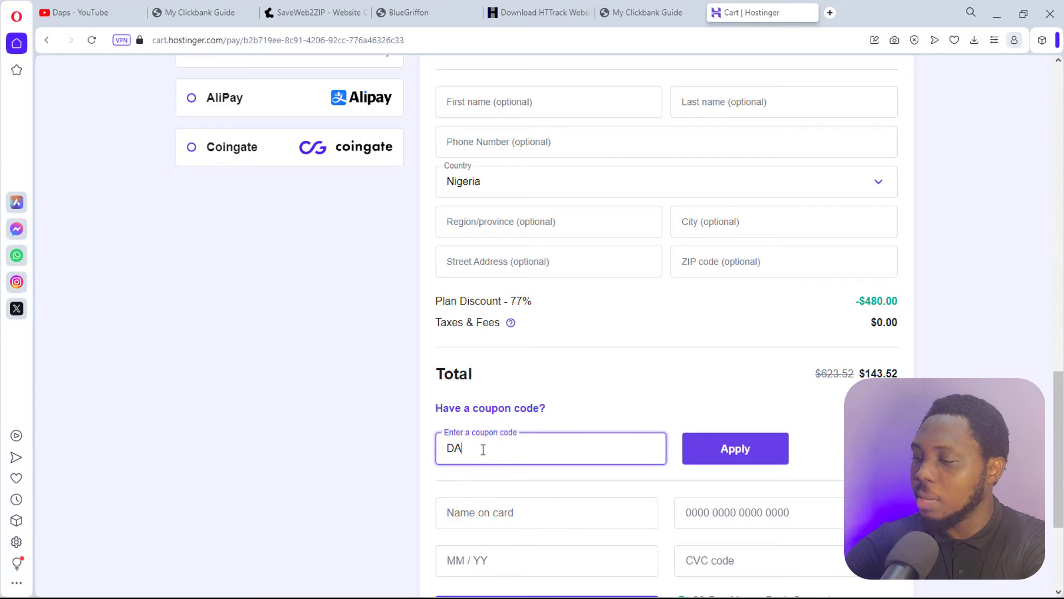
{"action": "left_click", "coordinate": [725, 450]}
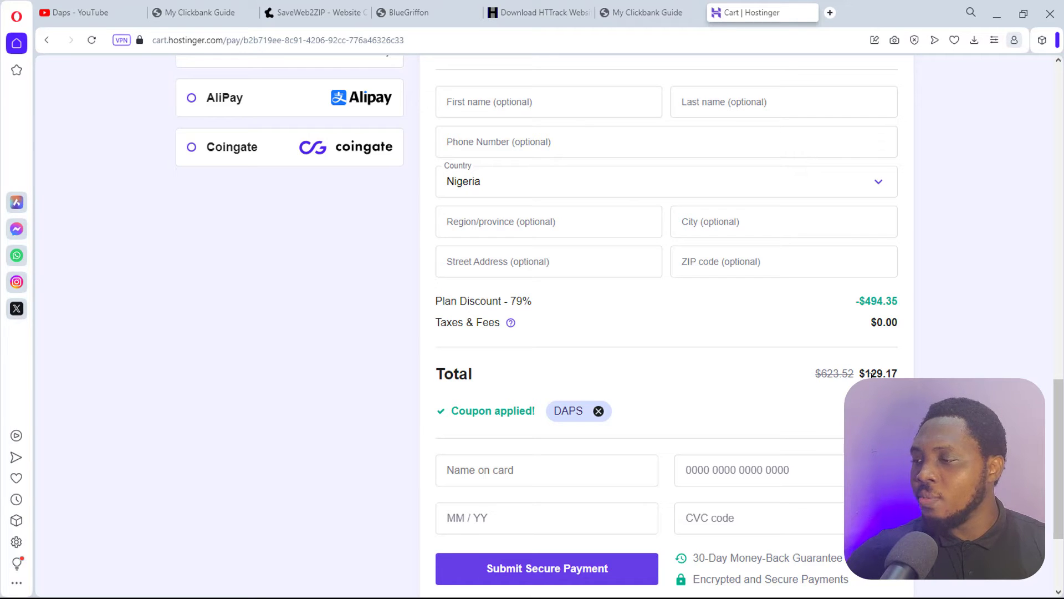
{"action": "scroll", "coordinate": [871, 375], "scroll_direction": "up", "scroll_amount": 15}
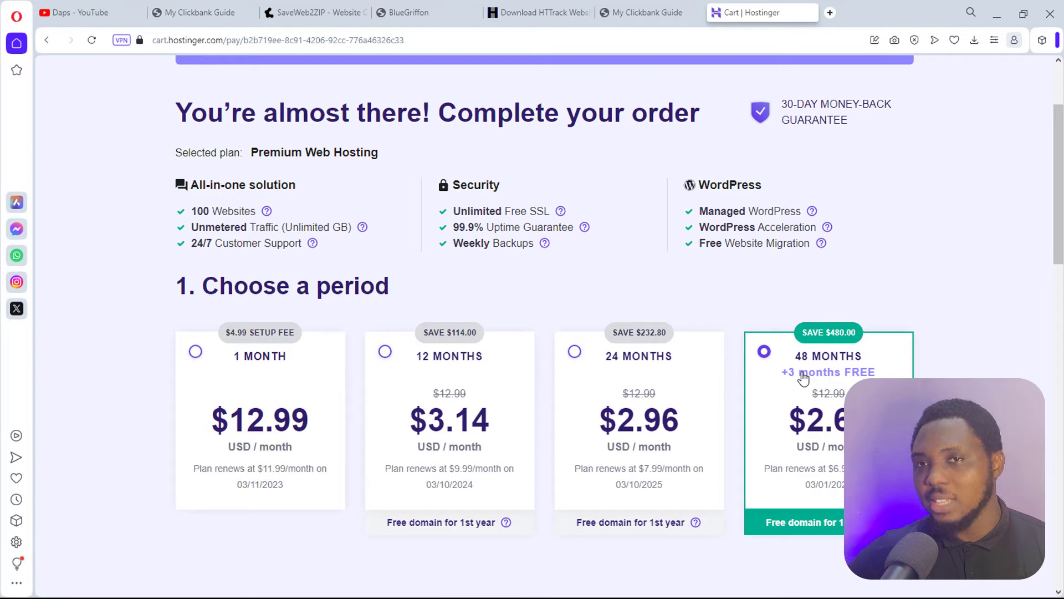
Review the Hostinger checkout, complete the order, and start hPanel's guided website setup.
{"action": "scroll", "coordinate": [803, 377], "scroll_direction": "down", "scroll_amount": 5}
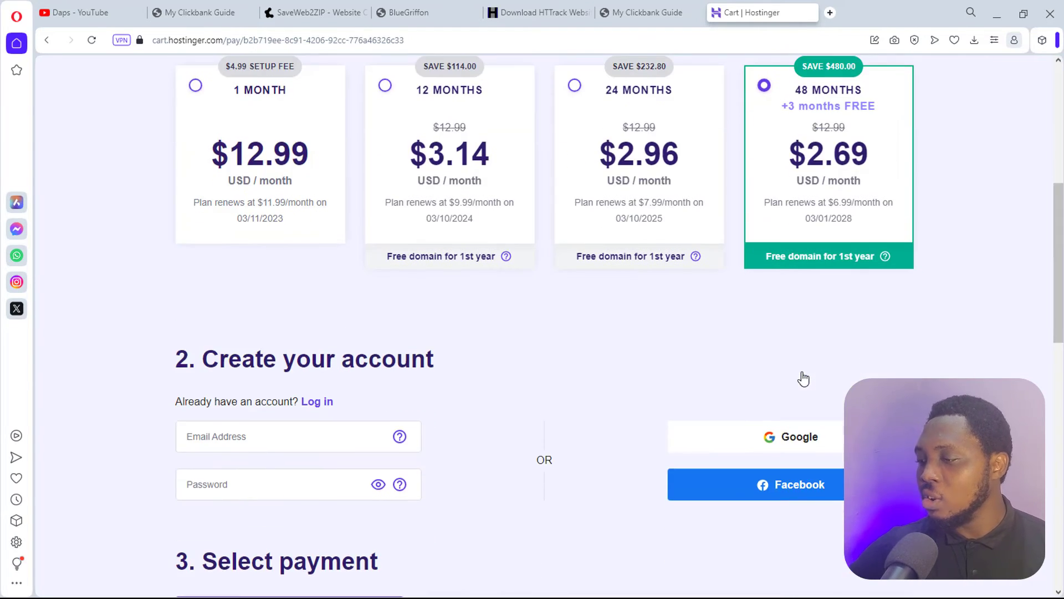
{"action": "scroll", "coordinate": [804, 377], "scroll_direction": "down", "scroll_amount": 2}
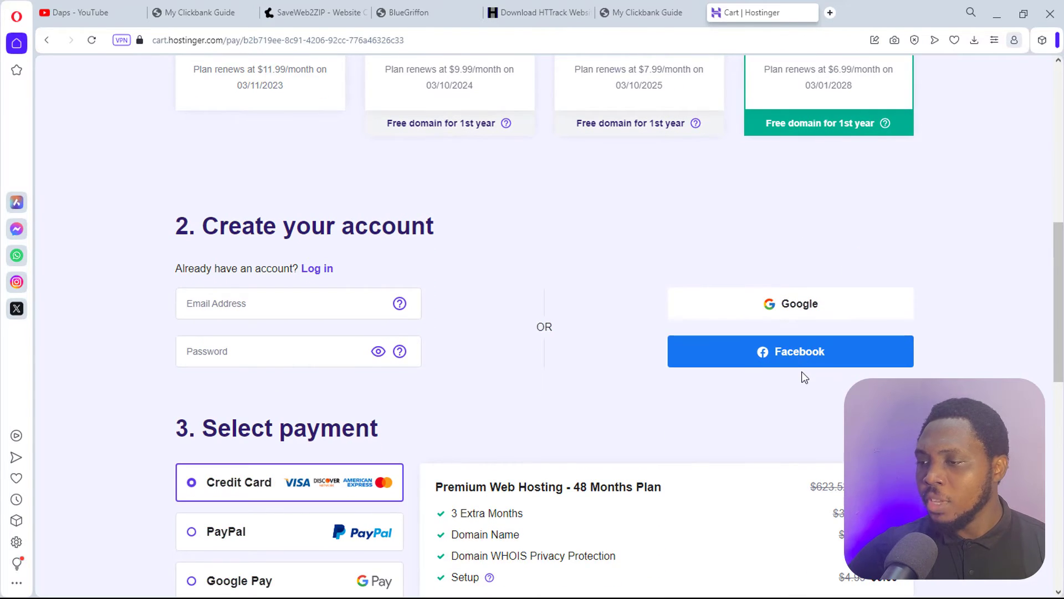
{"action": "scroll", "coordinate": [802, 371], "scroll_direction": "down", "scroll_amount": 1}
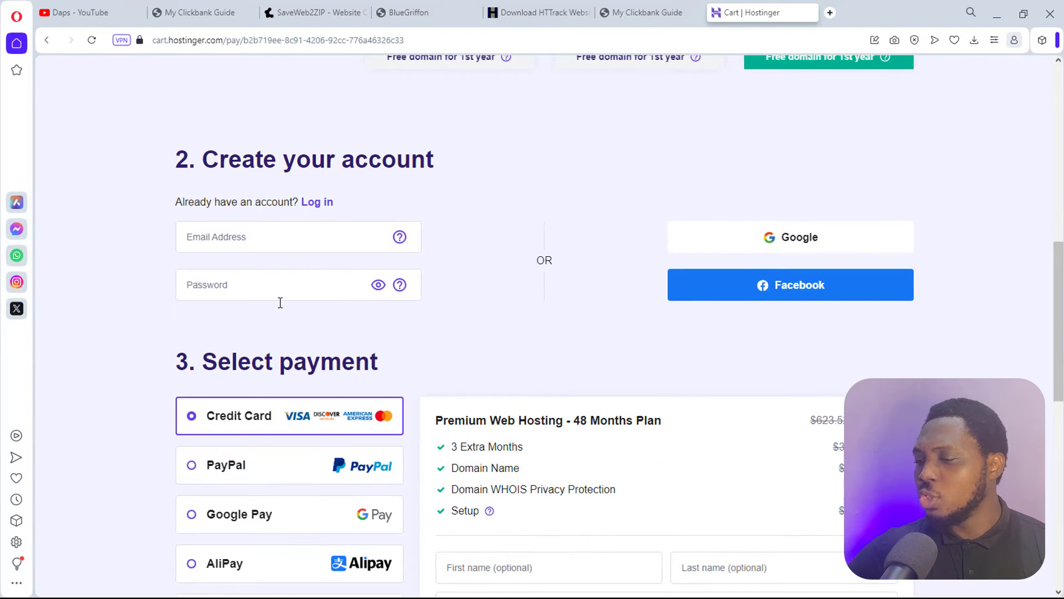
{"action": "scroll", "coordinate": [637, 320], "scroll_direction": "down", "scroll_amount": 4}
{"action": "scroll", "coordinate": [548, 351], "scroll_direction": "down", "scroll_amount": 5}
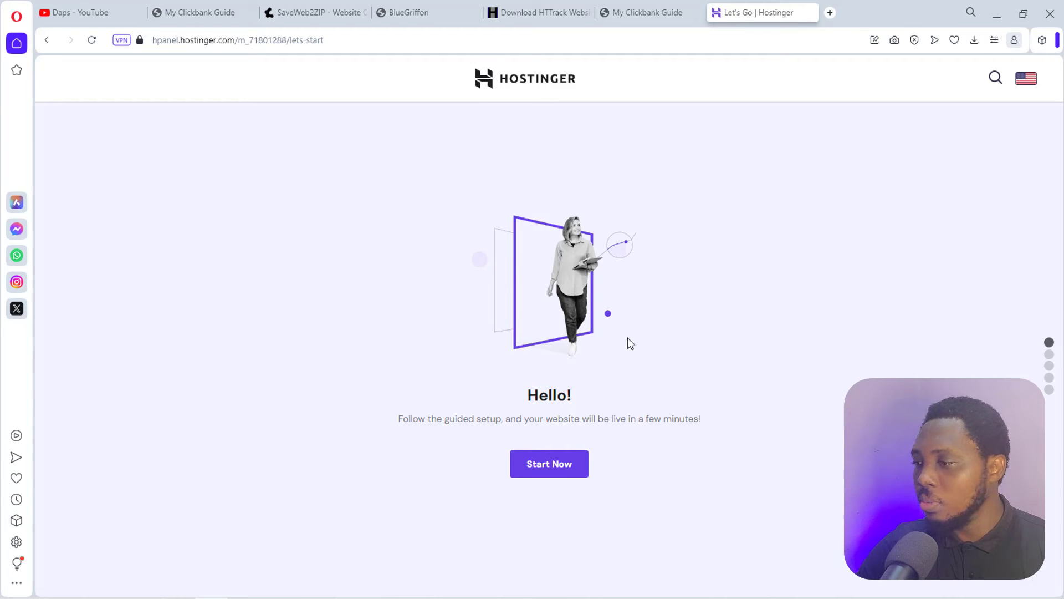
{"action": "left_click", "coordinate": [545, 465]}
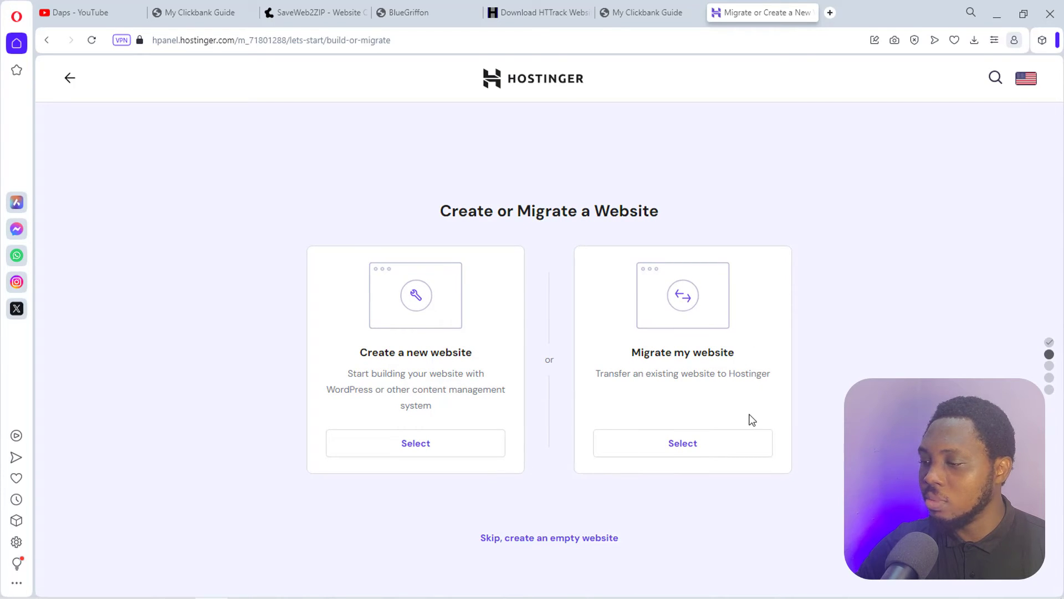
Create an empty website and claim a free domain with the .com extension.
{"action": "left_click", "coordinate": [546, 540]}
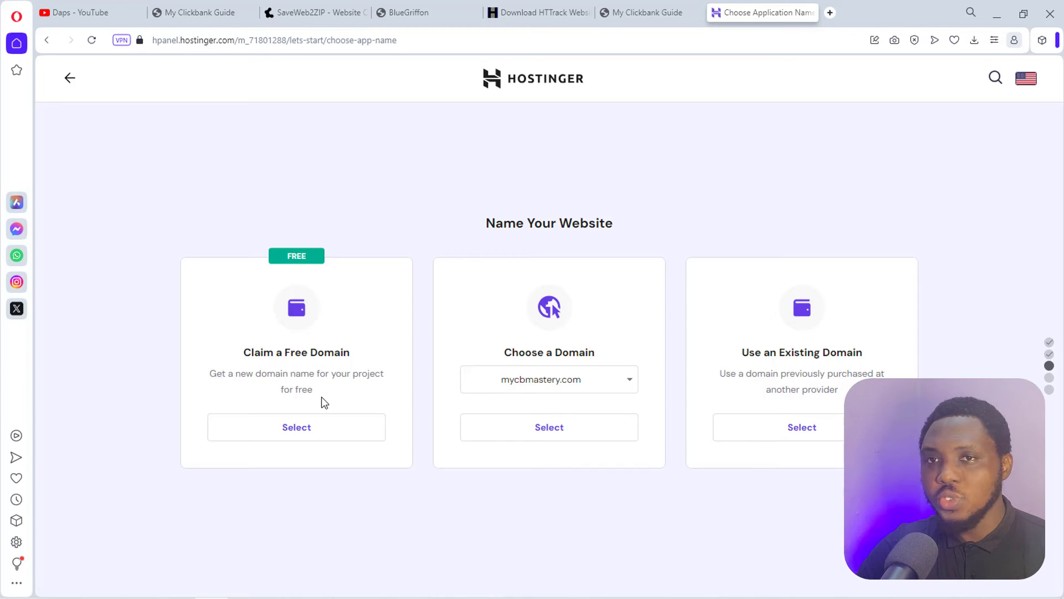
{"action": "left_click", "coordinate": [319, 430]}
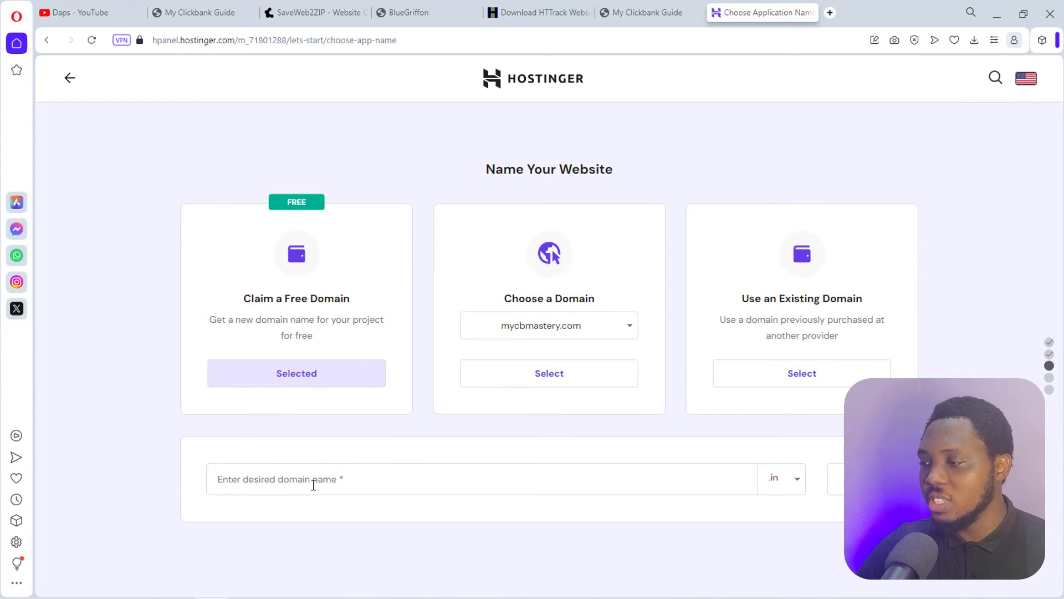
{"action": "left_click", "coordinate": [794, 482]}
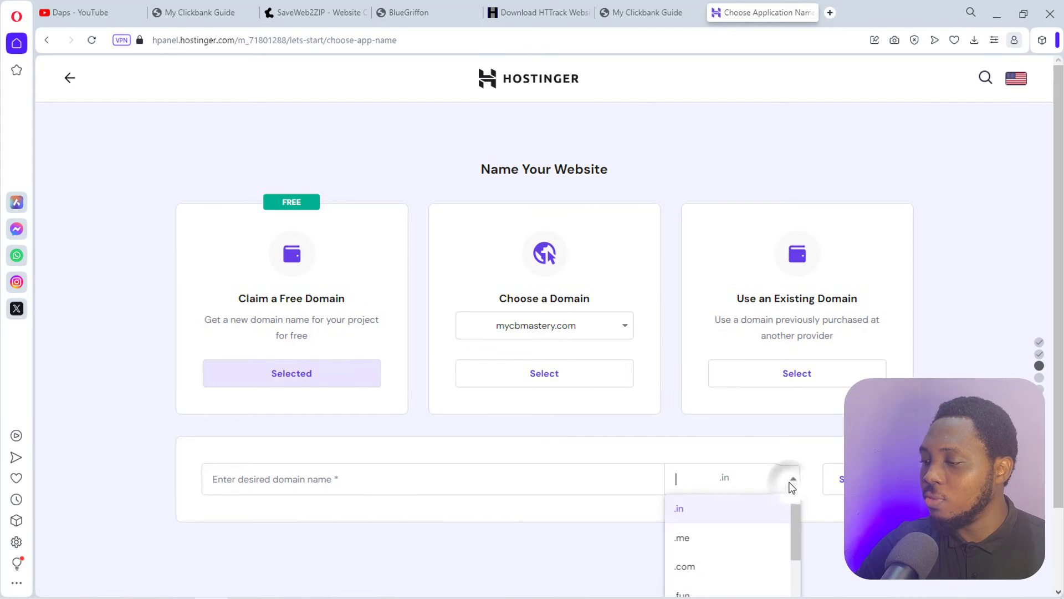
{"action": "left_click", "coordinate": [697, 567]}
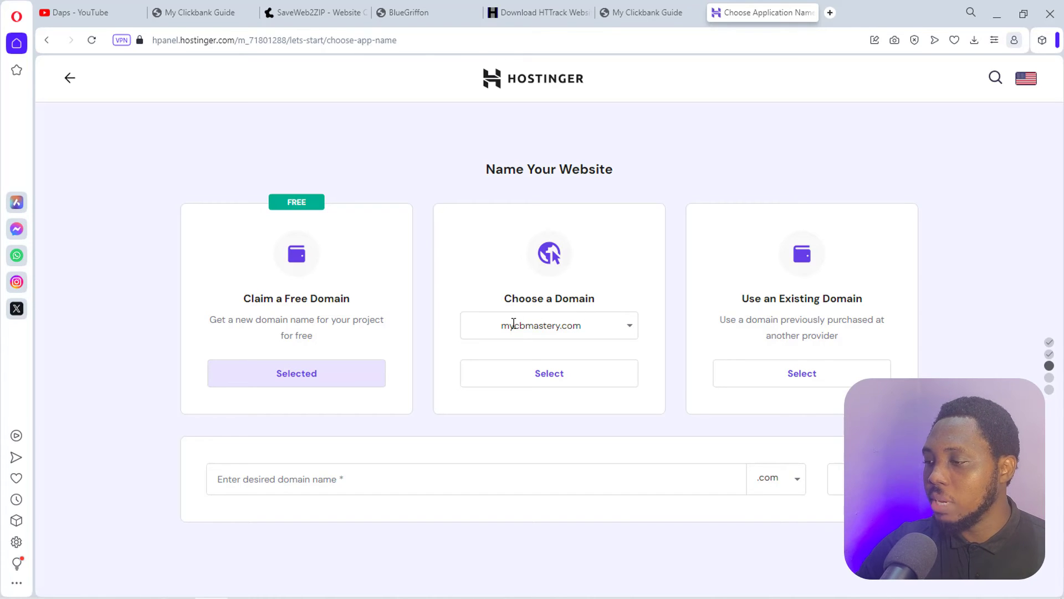
Use the existing mycbmastery.com domain, finish setup, and open Manage Site.
{"action": "left_click", "coordinate": [552, 374]}
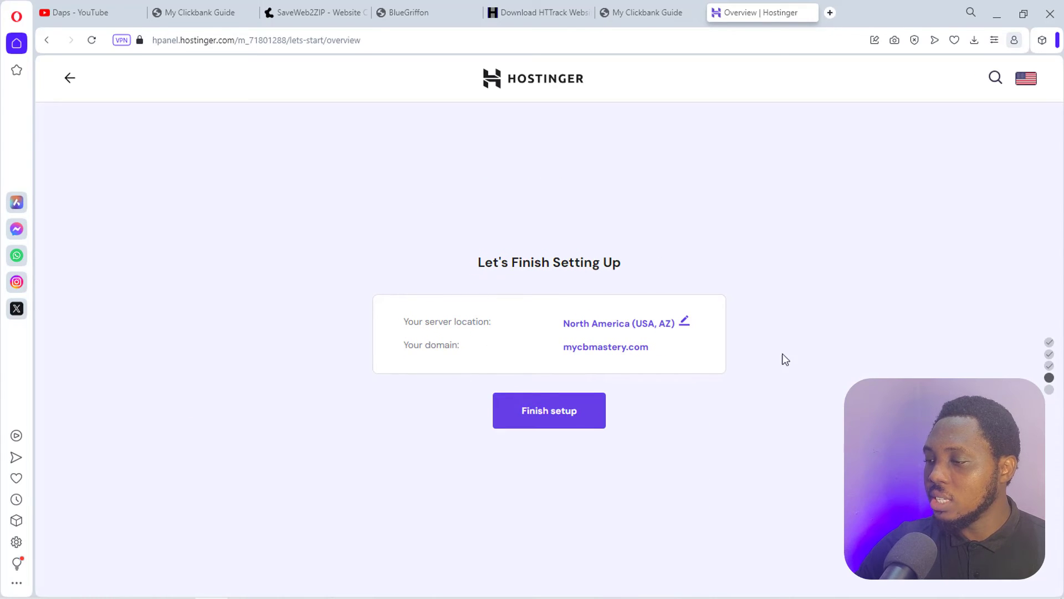
{"action": "left_click", "coordinate": [550, 417]}
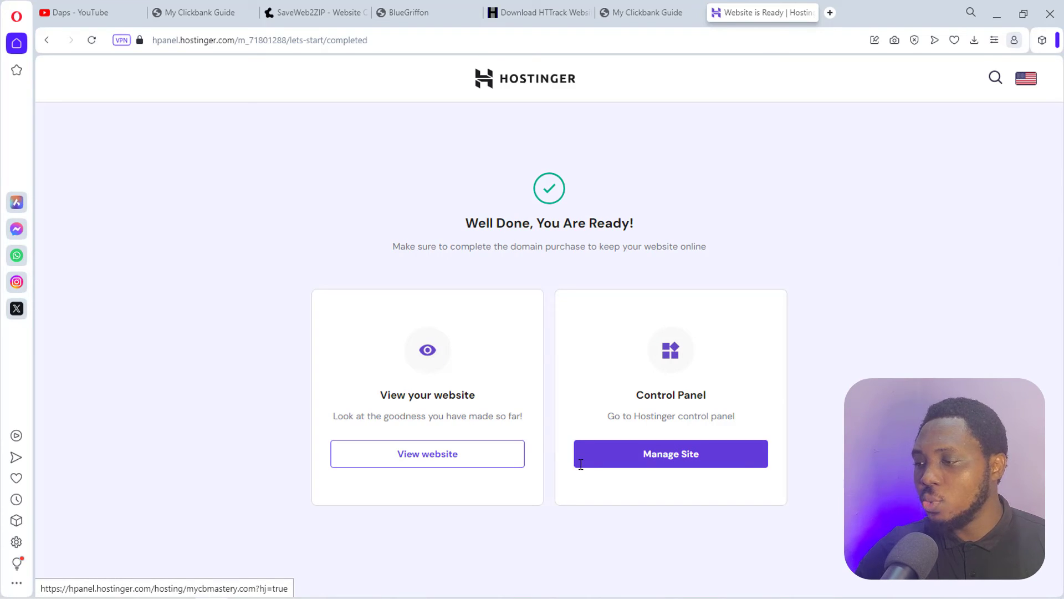
{"action": "left_click", "coordinate": [681, 454]}
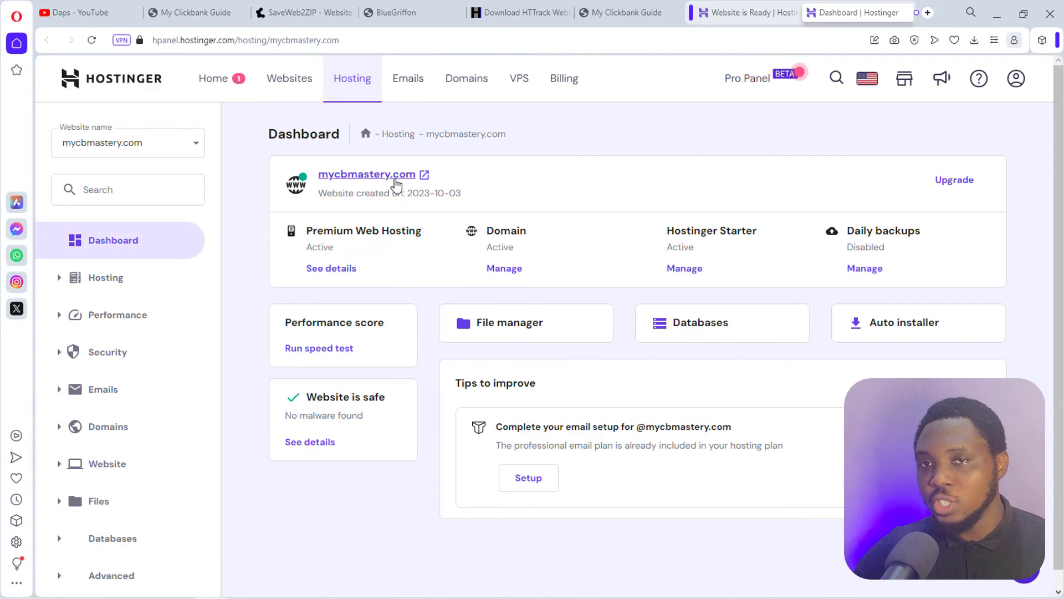
Open public_html in File Manager and load mycbmastery.com in a new browser tab.
{"action": "left_click", "coordinate": [492, 322]}
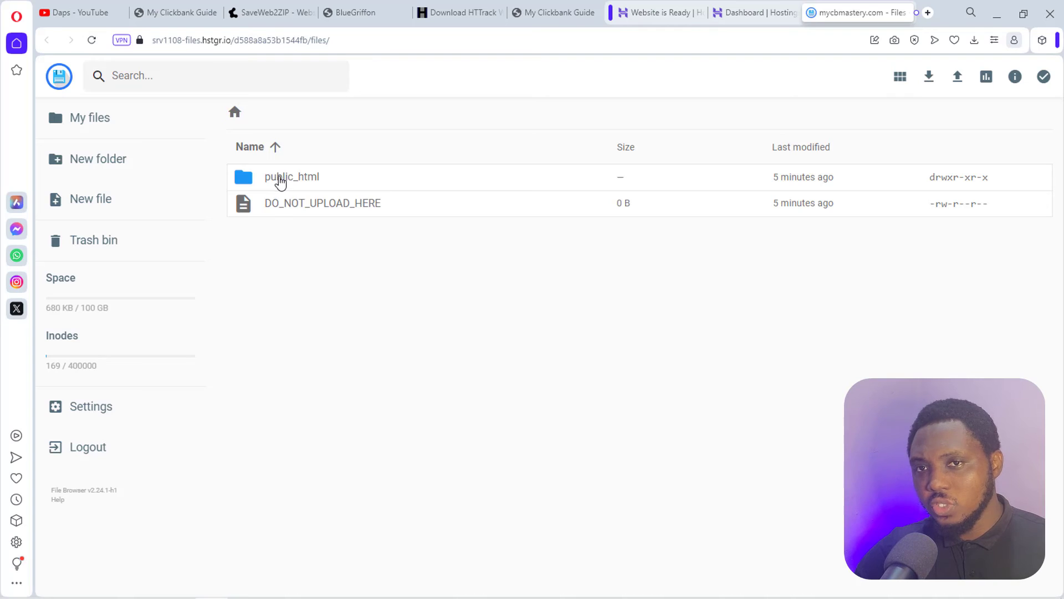
{"action": "double_click", "coordinate": [283, 184]}
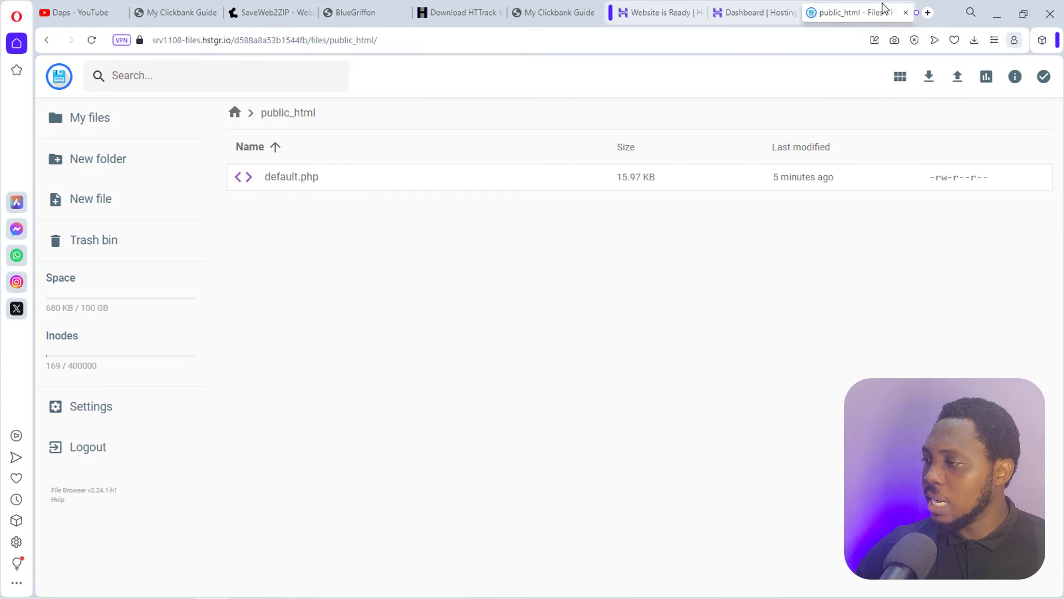
{"action": "left_click", "coordinate": [928, 12]}
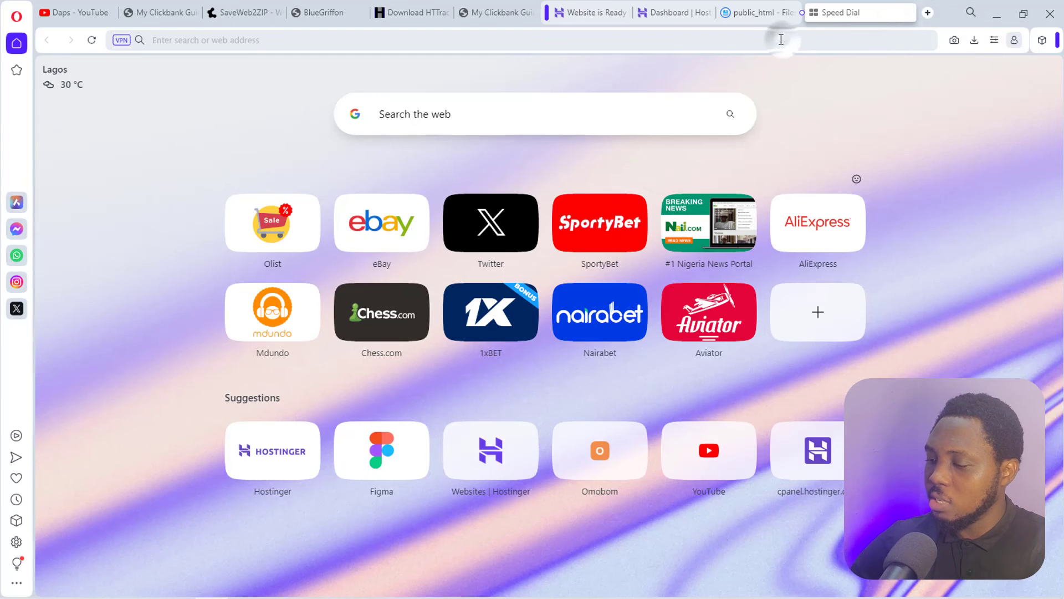
{"action": "type", "text": "my"}
{"action": "key", "text": "Return"}
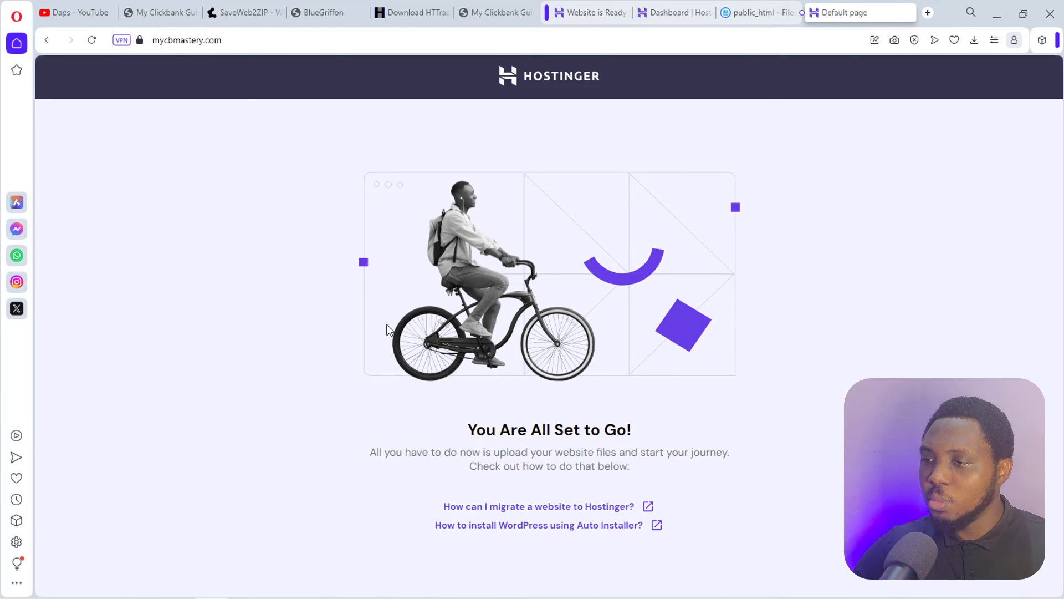
Delete default.php from public_html and reload mycbmastery.com to confirm 403 Forbidden.
{"action": "left_click", "coordinate": [753, 7]}
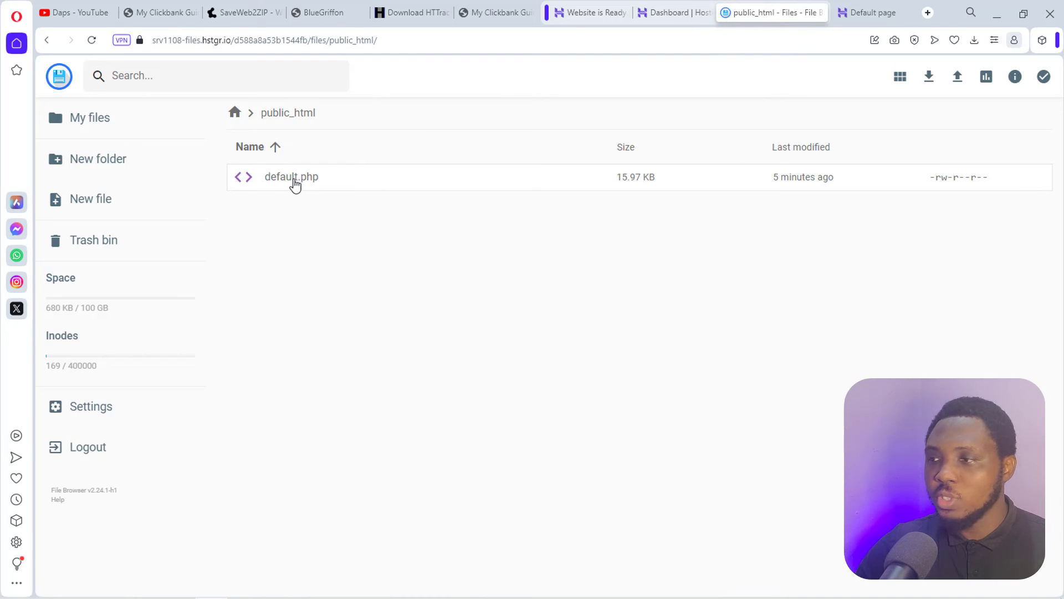
{"action": "left_click", "coordinate": [296, 184]}
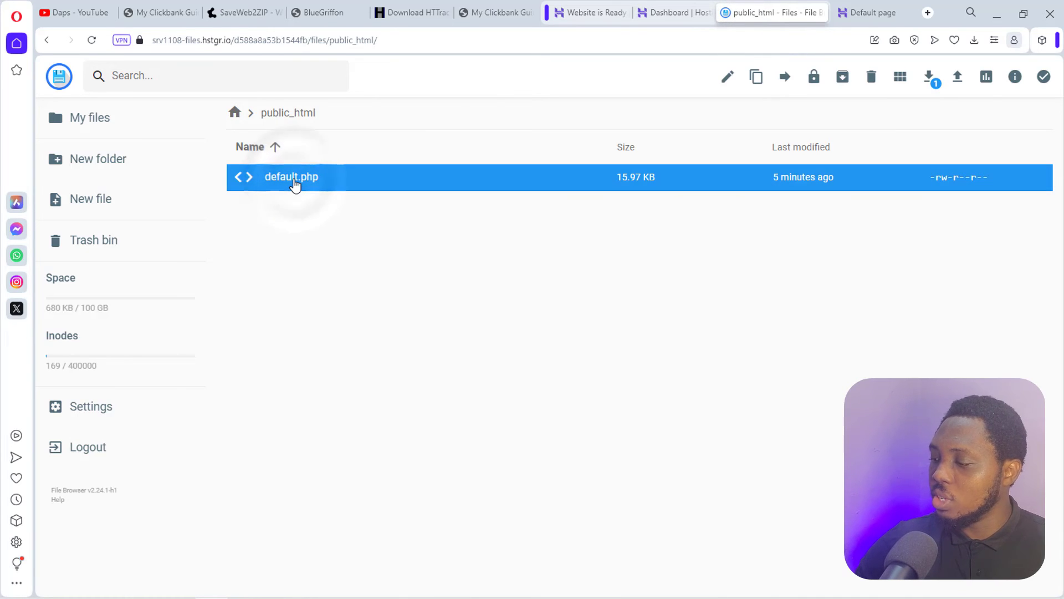
{"action": "key", "text": "Delete"}
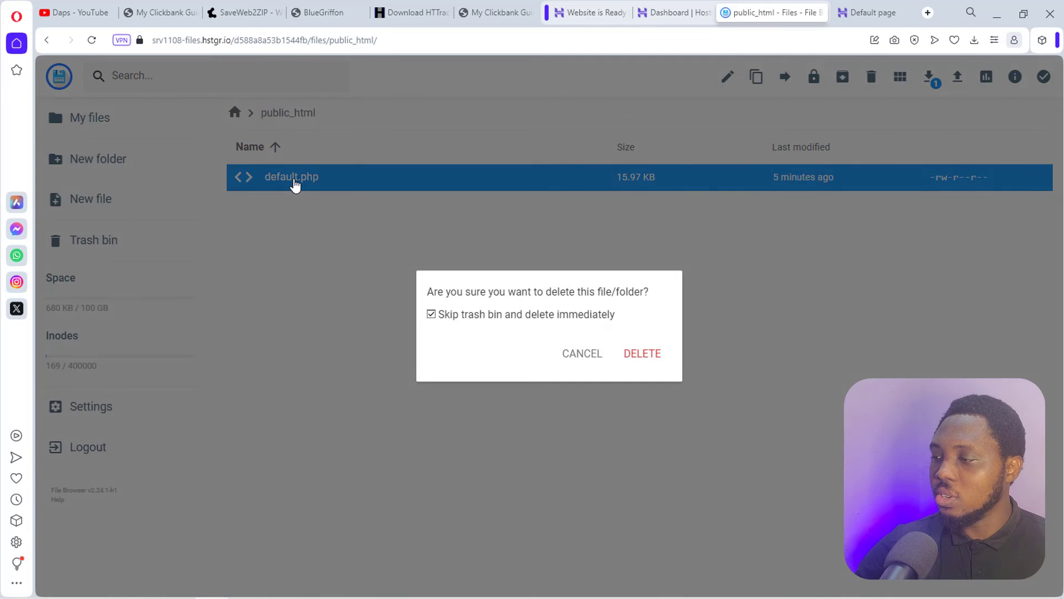
{"action": "left_click", "coordinate": [645, 356]}
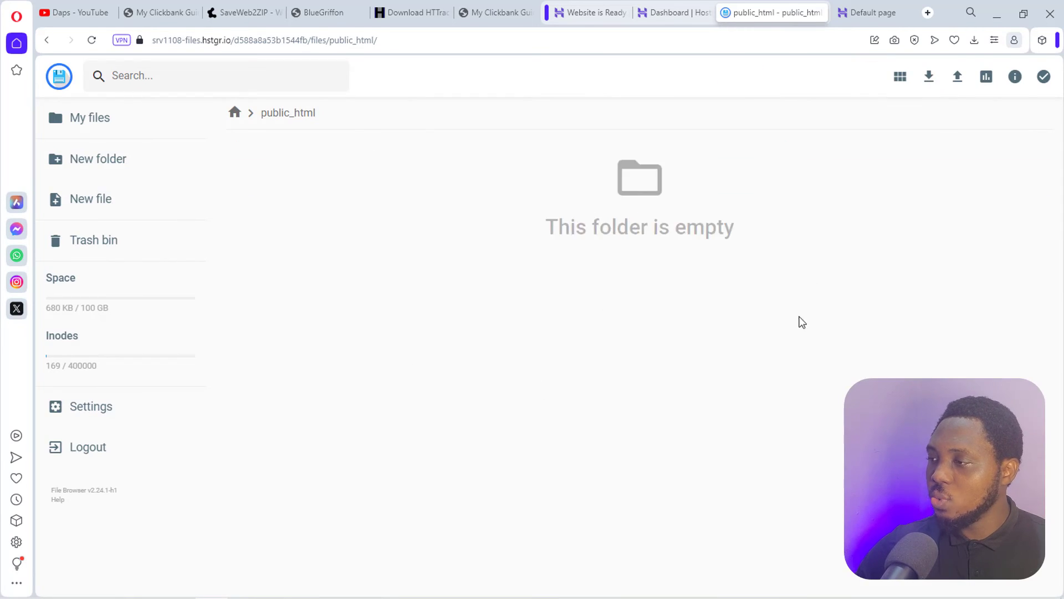
{"action": "left_click", "coordinate": [862, 13]}
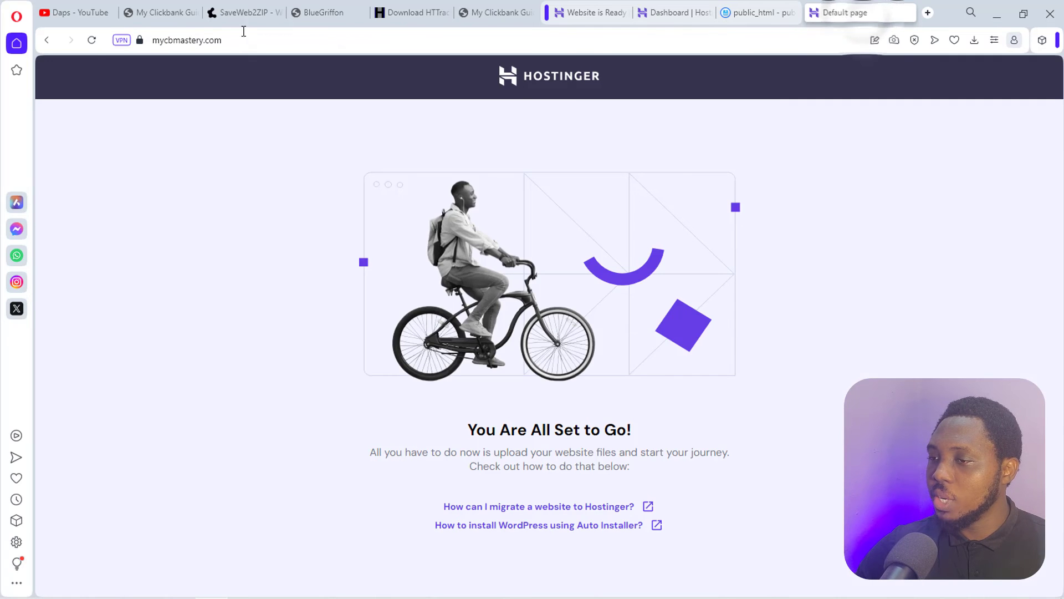
{"action": "left_click", "coordinate": [92, 40]}
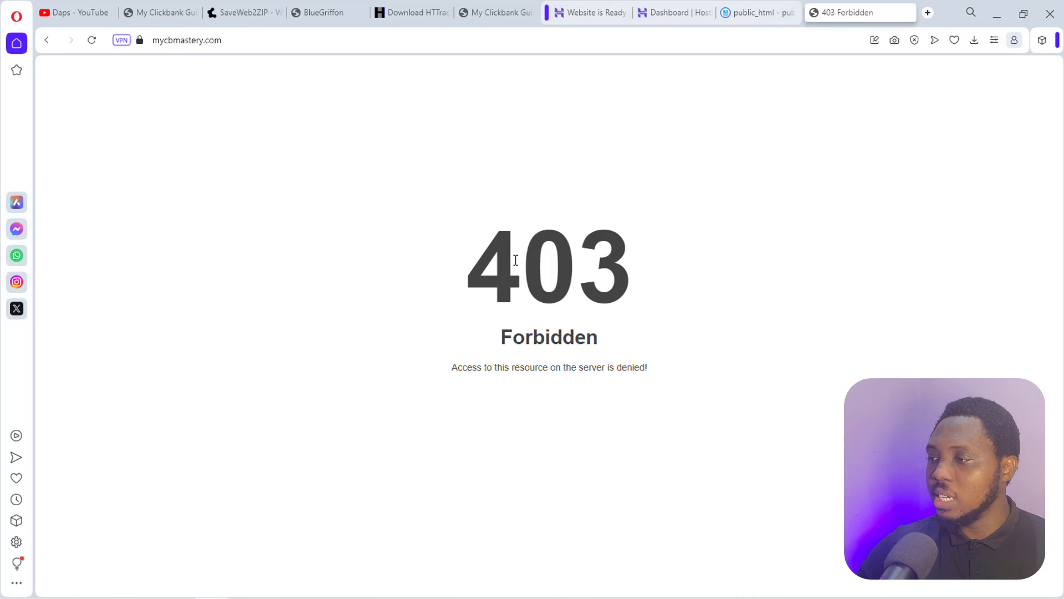
{"action": "left_click", "coordinate": [755, 13]}
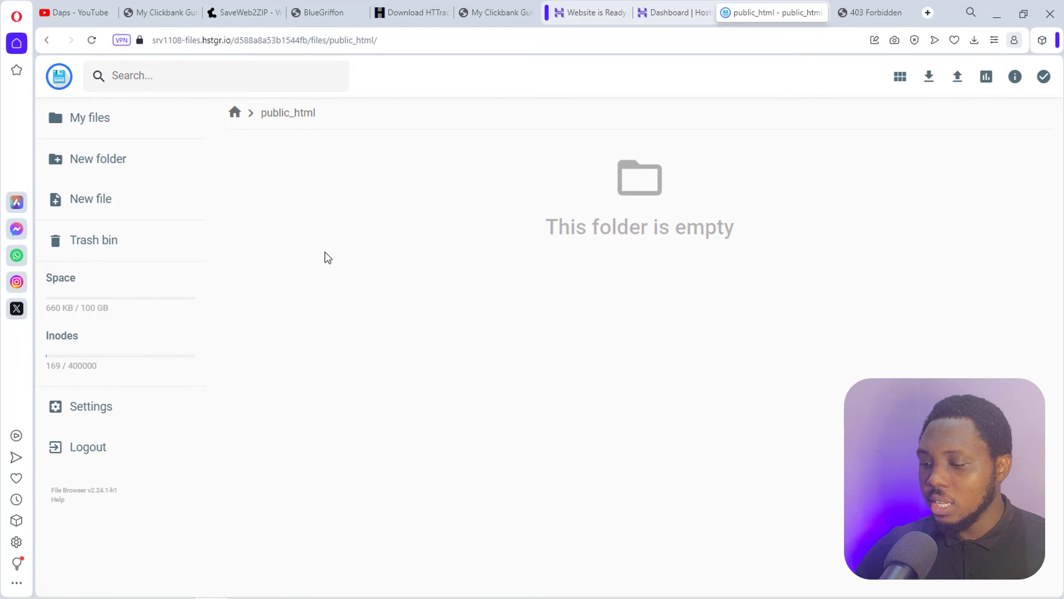
Drag css, fonts, images, js and index from saveweb2zip-com-myclickbankguide-com into public_html.
{"action": "key", "text": "alt+Tab"}
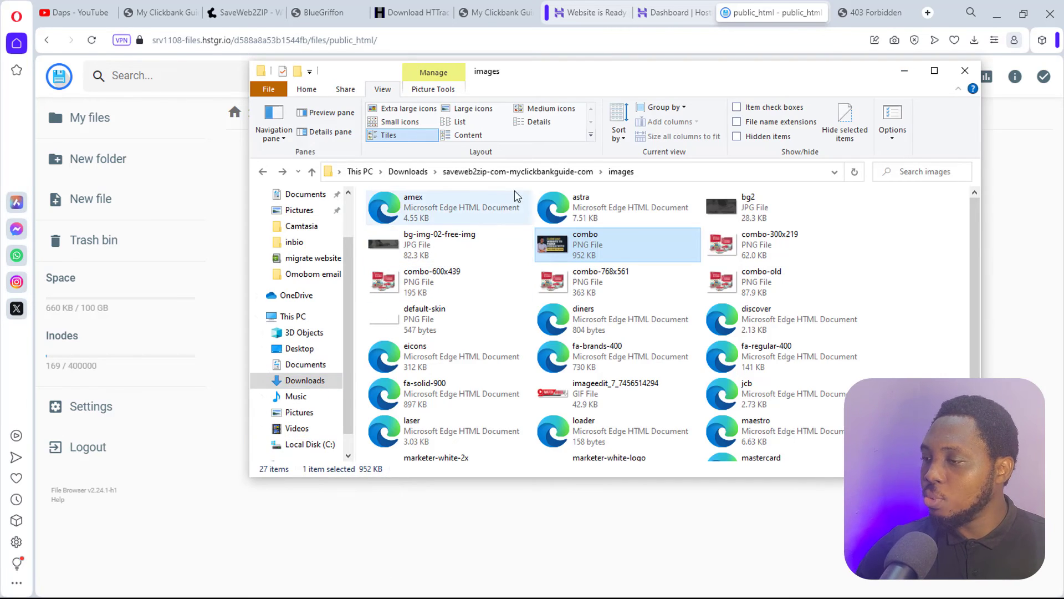
{"action": "left_click", "coordinate": [470, 173]}
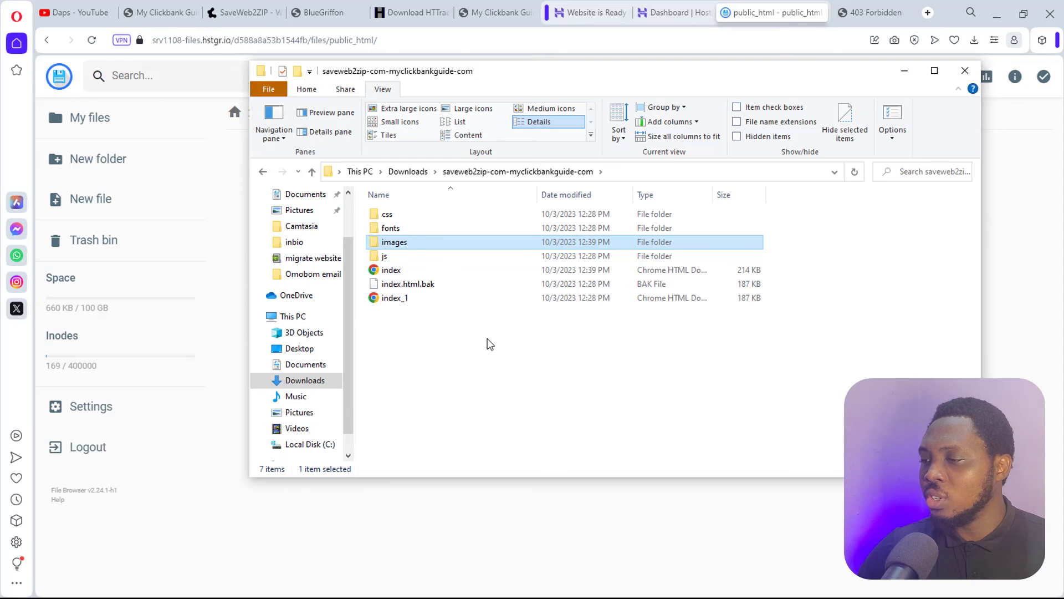
{"action": "left_click", "coordinate": [421, 214]}
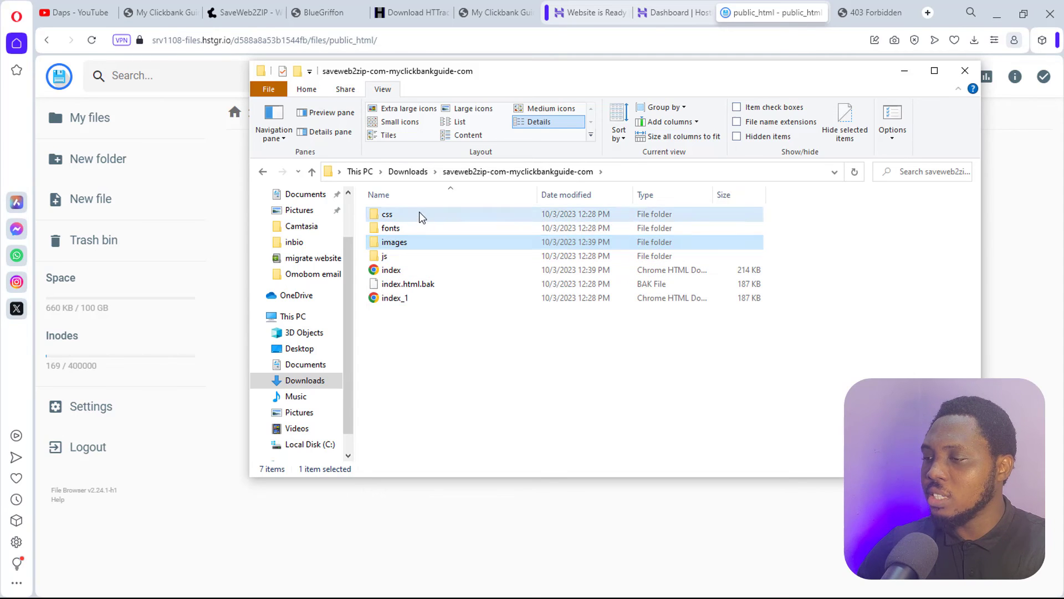
{"action": "left_click", "coordinate": [391, 228], "text": "ctrl"}
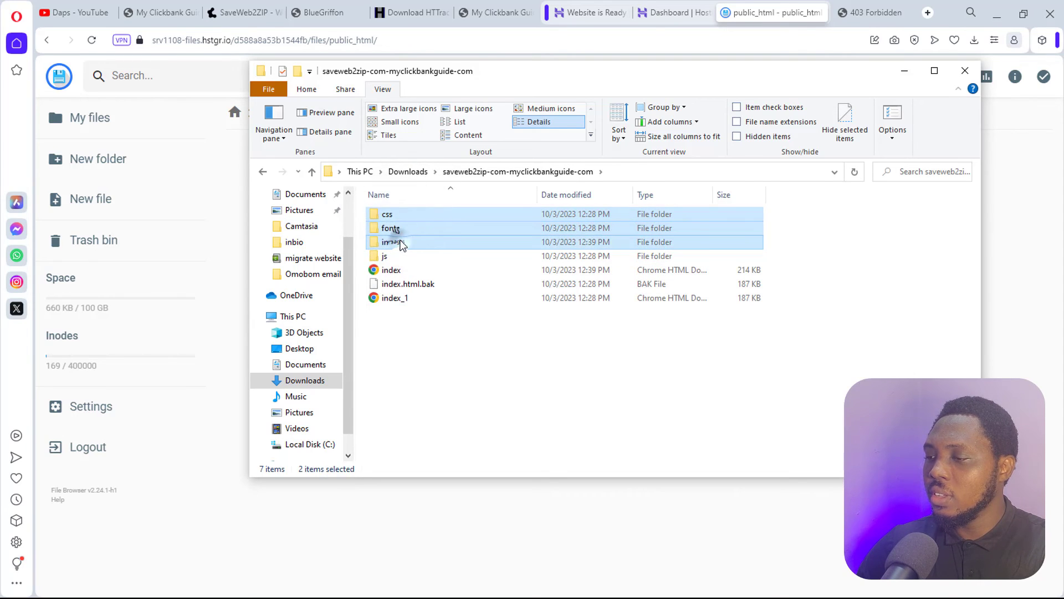
{"action": "left_click", "coordinate": [401, 242], "text": "ctrl"}
{"action": "left_click", "coordinate": [388, 255], "text": "ctrl"}
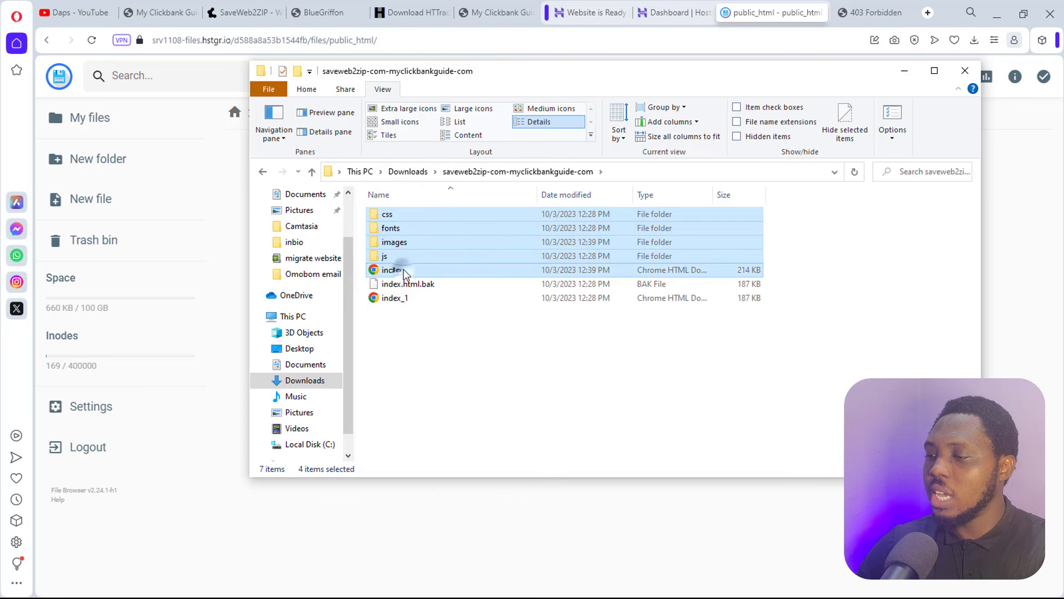
{"action": "left_click", "coordinate": [400, 270], "text": "ctrl"}
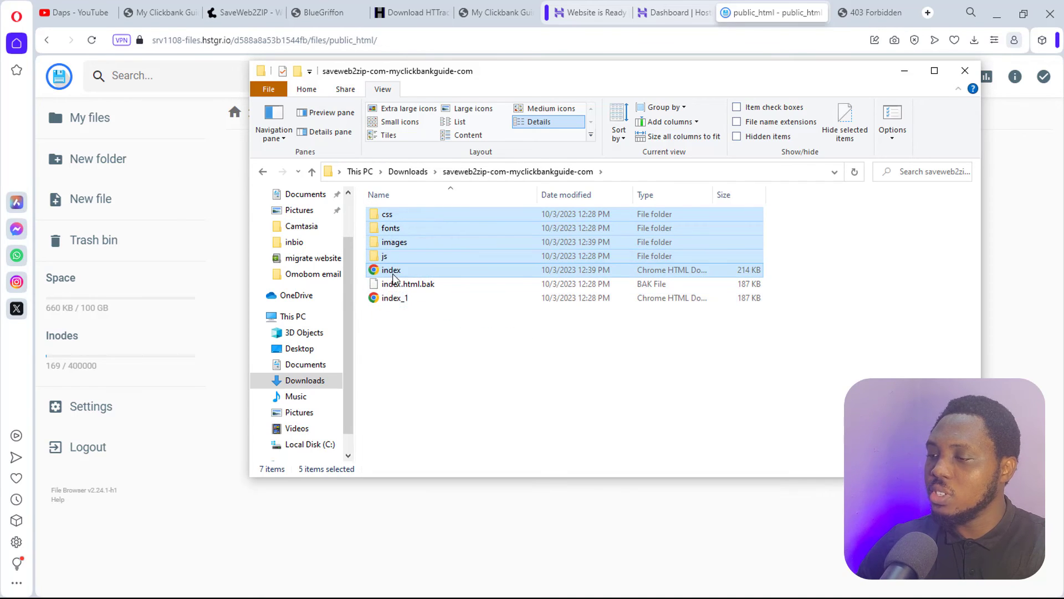
{"action": "left_click_drag", "start_coordinate": [543, 82], "coordinate": [948, 140]}
{"action": "left_click_drag", "start_coordinate": [831, 289], "coordinate": [449, 316]}
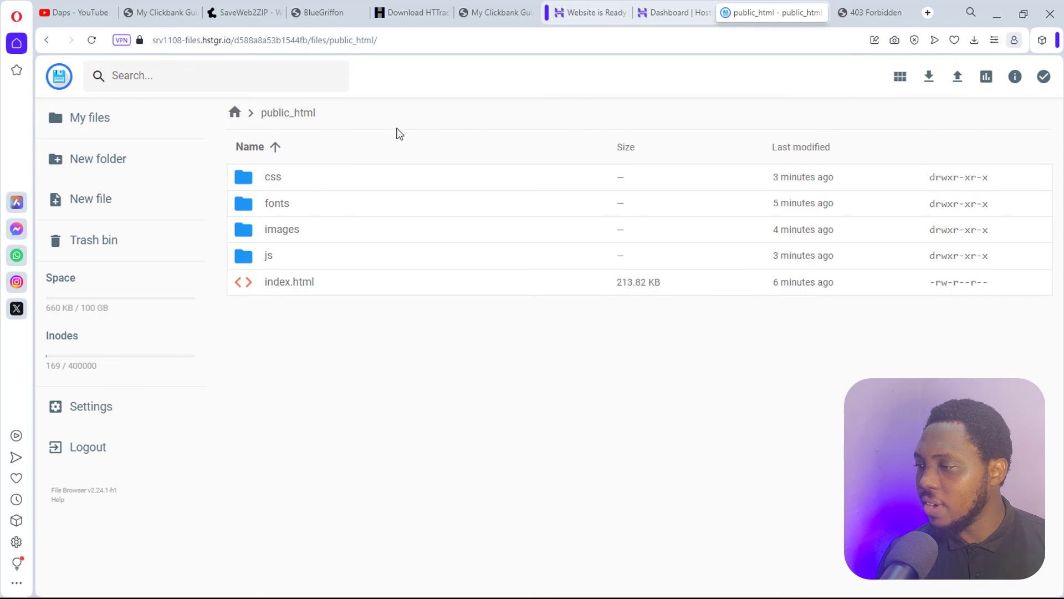
{"action": "left_click", "coordinate": [874, 14]}
Reload mycbmastery.com, compare it with myclickbankguide.com, and scroll down the live page.
{"action": "left_click", "coordinate": [91, 41]}
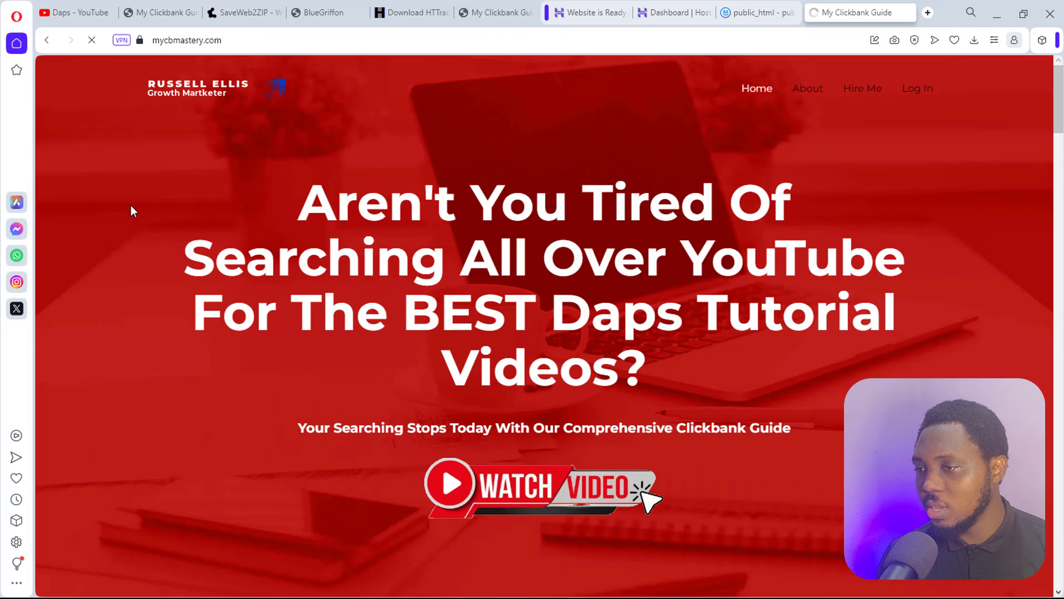
{"action": "left_click", "coordinate": [171, 9]}
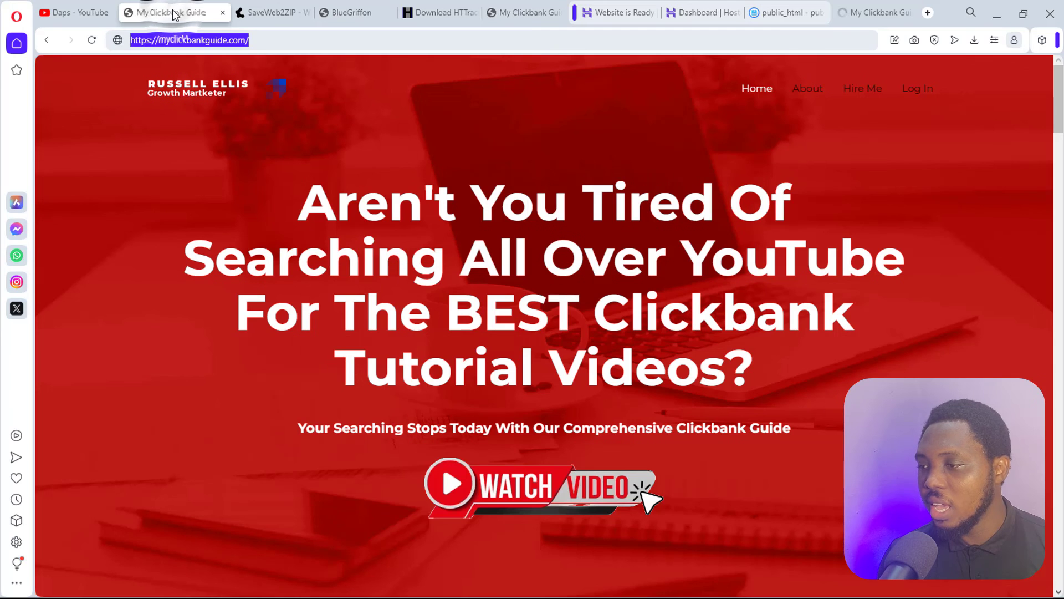
{"action": "left_click", "coordinate": [867, 12]}
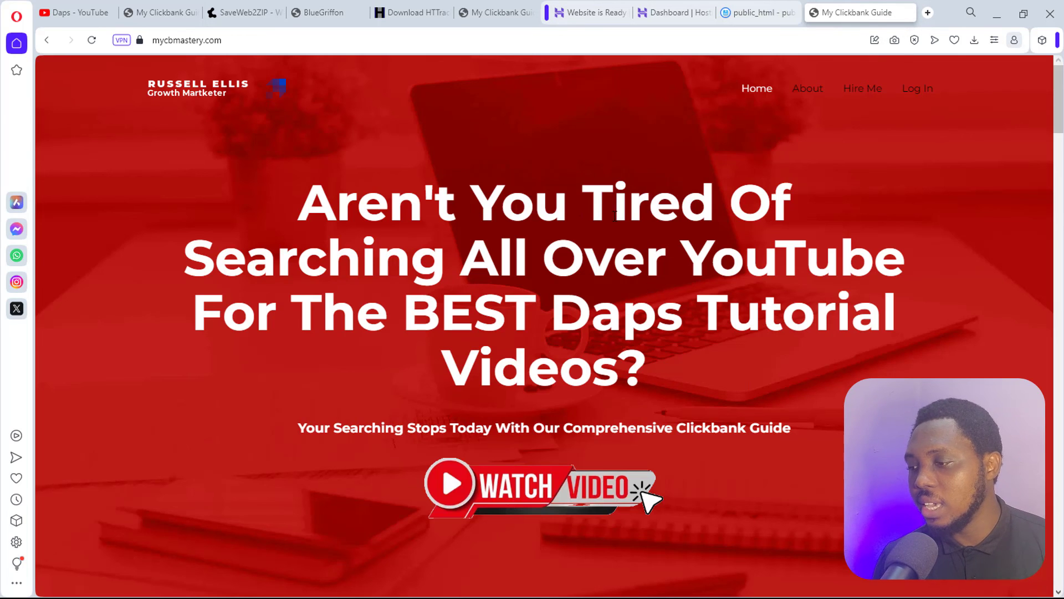
{"action": "scroll", "coordinate": [615, 213], "scroll_direction": "down", "scroll_amount": 8}
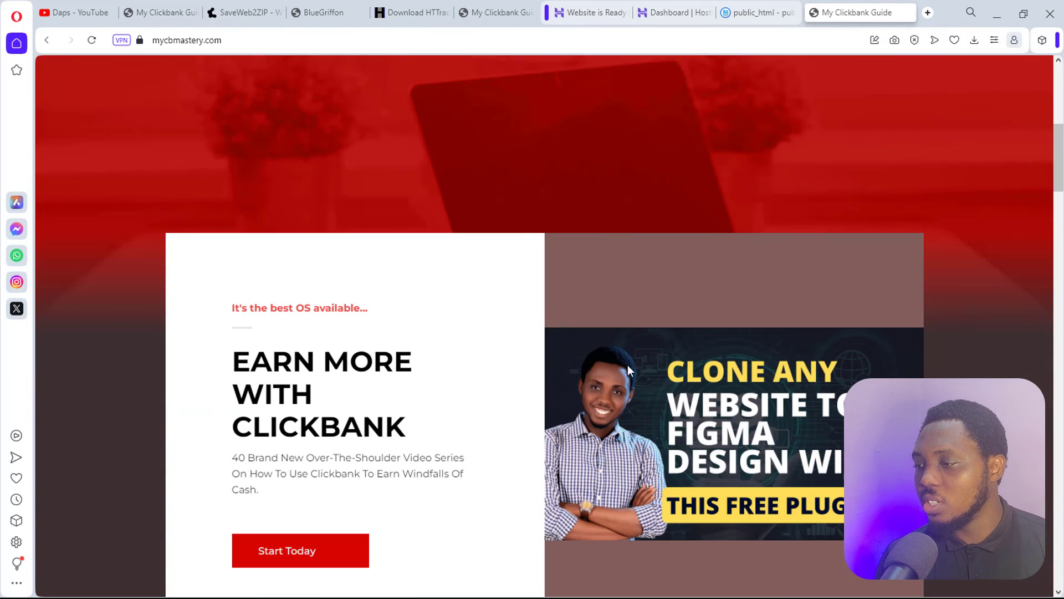
{"action": "scroll", "coordinate": [616, 393], "scroll_direction": "down", "scroll_amount": 5}
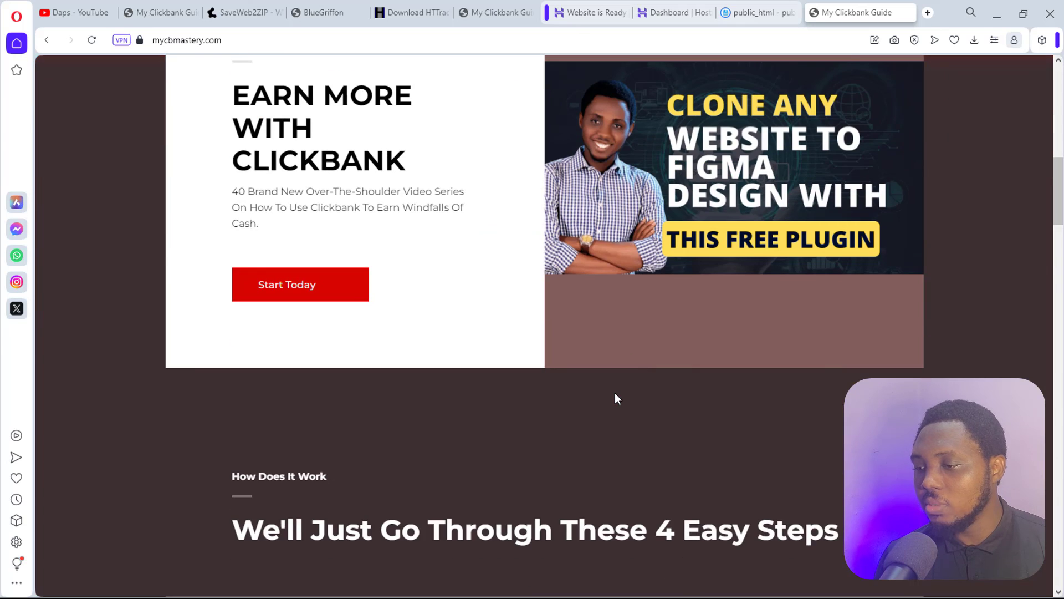
{"action": "scroll", "coordinate": [616, 393], "scroll_direction": "down", "scroll_amount": 4}
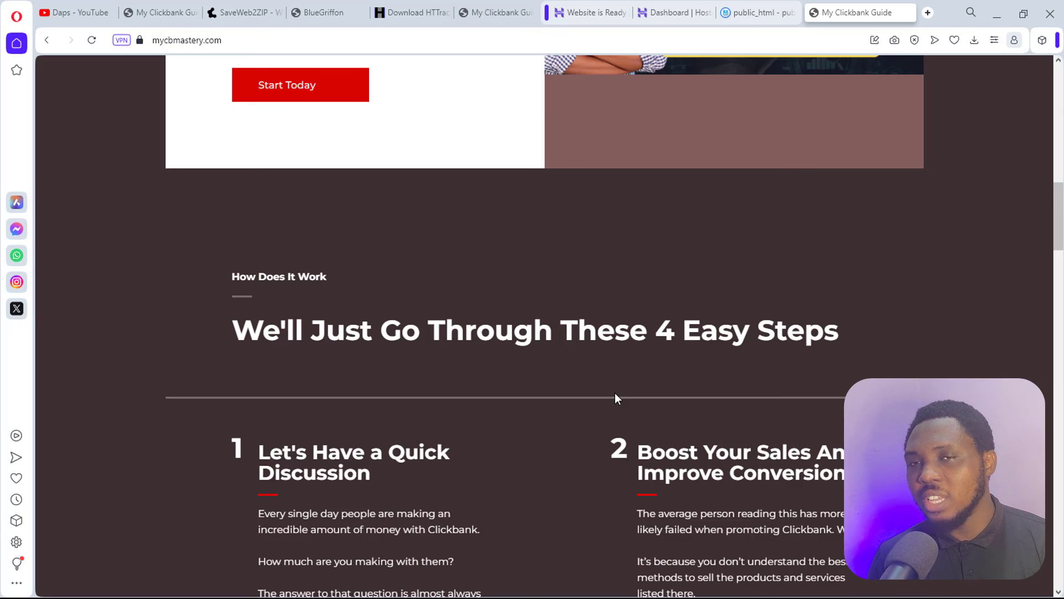
Close WinHTTrack and open clone tuts' myclickbankguide.com\wp-content\uploads folder.
{"action": "key", "text": "alt+Tab"}
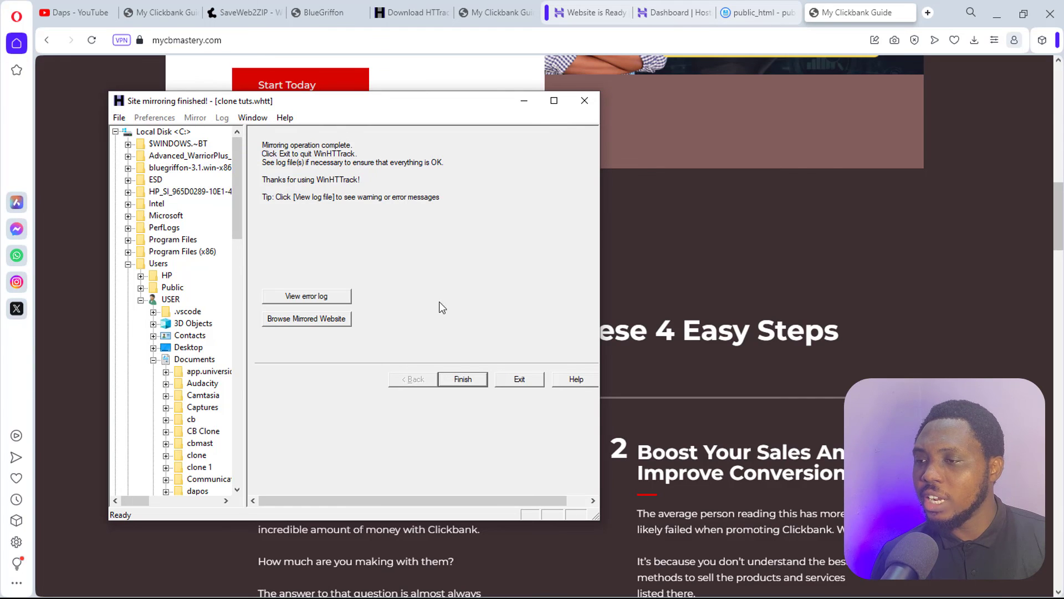
{"action": "left_click", "coordinate": [585, 100]}
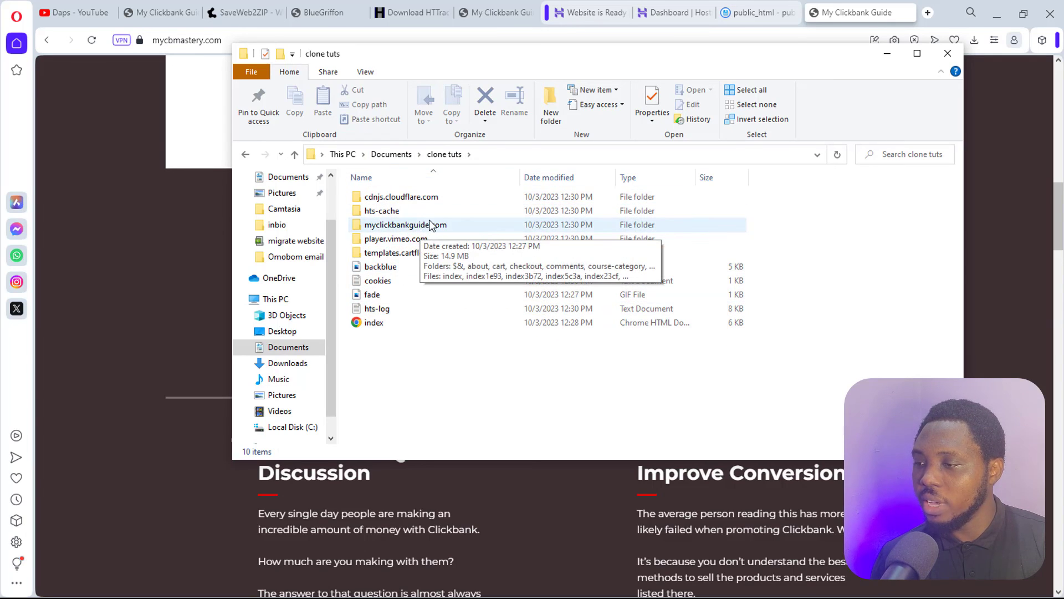
{"action": "double_click", "coordinate": [394, 226]}
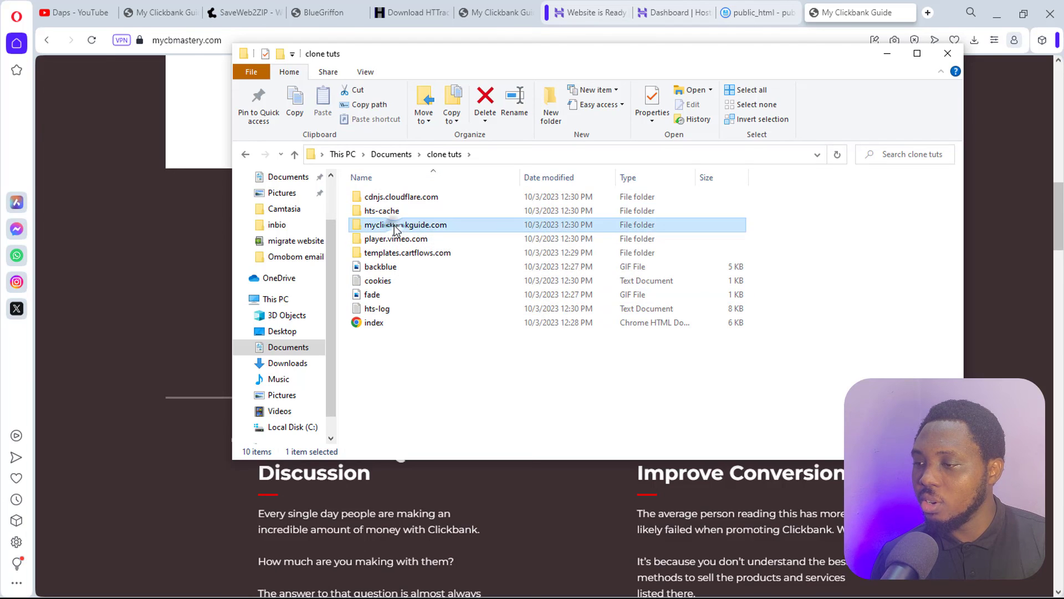
{"action": "scroll", "coordinate": [457, 228], "scroll_direction": "down", "scroll_amount": 1}
{"action": "scroll", "coordinate": [458, 225], "scroll_direction": "down", "scroll_amount": 4}
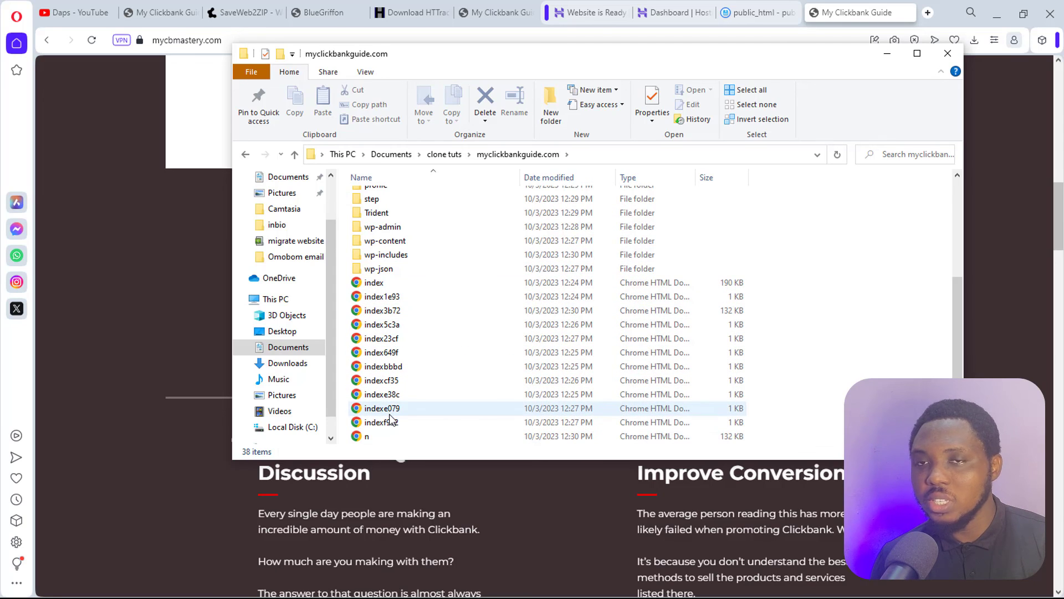
{"action": "scroll", "coordinate": [390, 419], "scroll_direction": "up", "scroll_amount": 2}
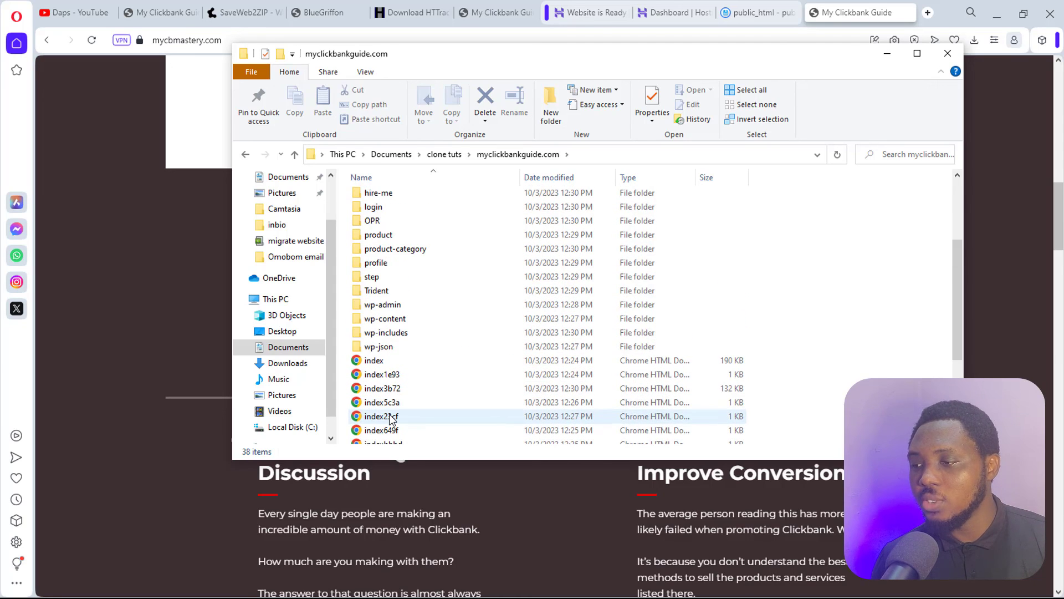
{"action": "double_click", "coordinate": [381, 320]}
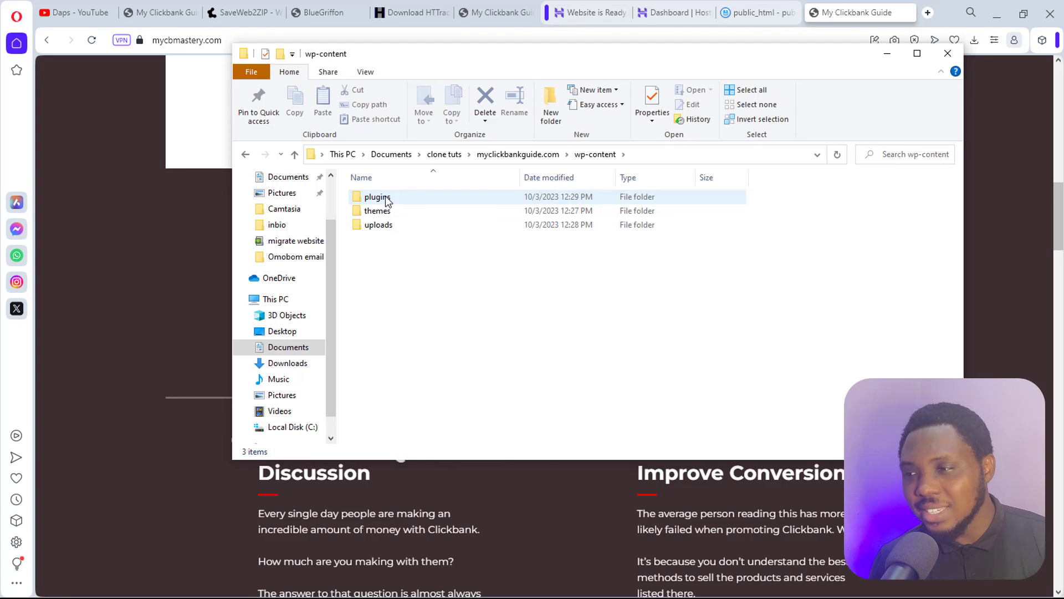
{"action": "double_click", "coordinate": [379, 225]}
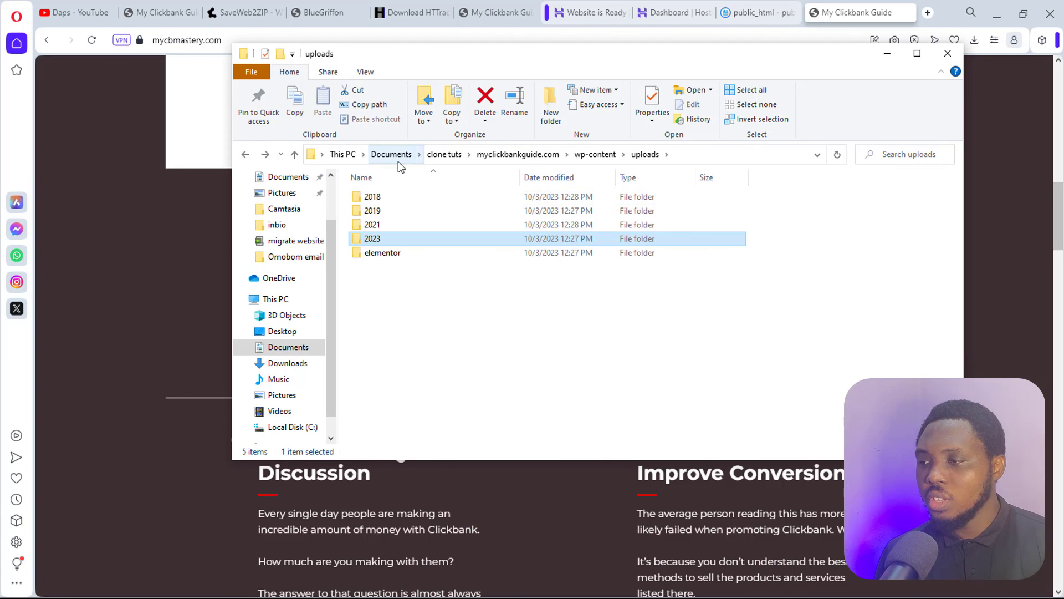